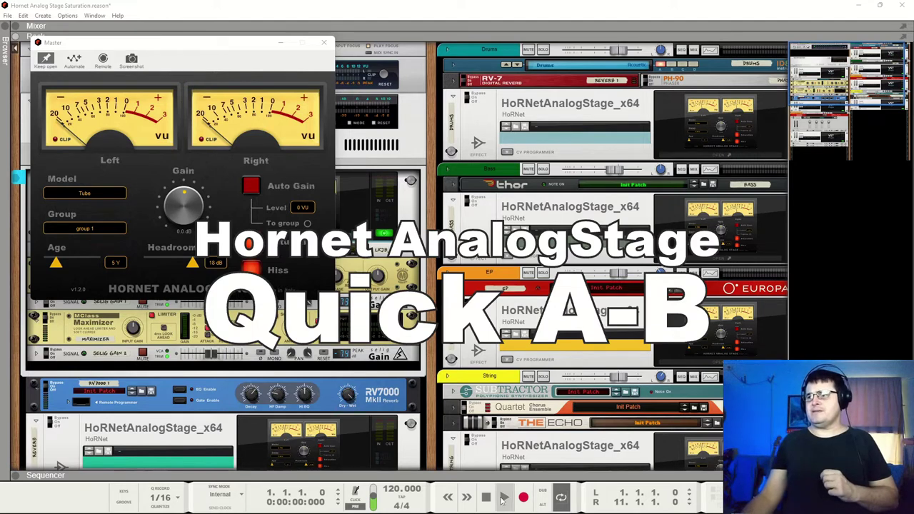
- Play the song to compare the master Analog Stage with Saturation off and on, and view its available models
click(505, 498)
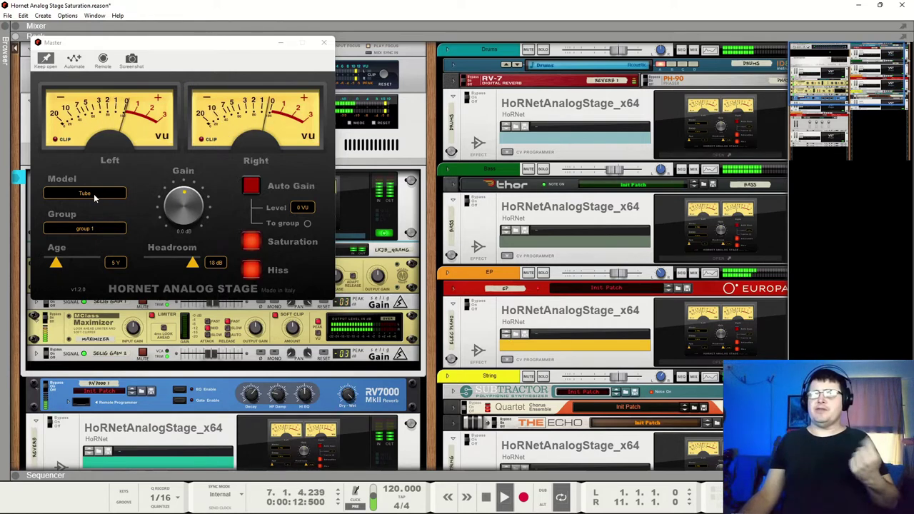
click(256, 243)
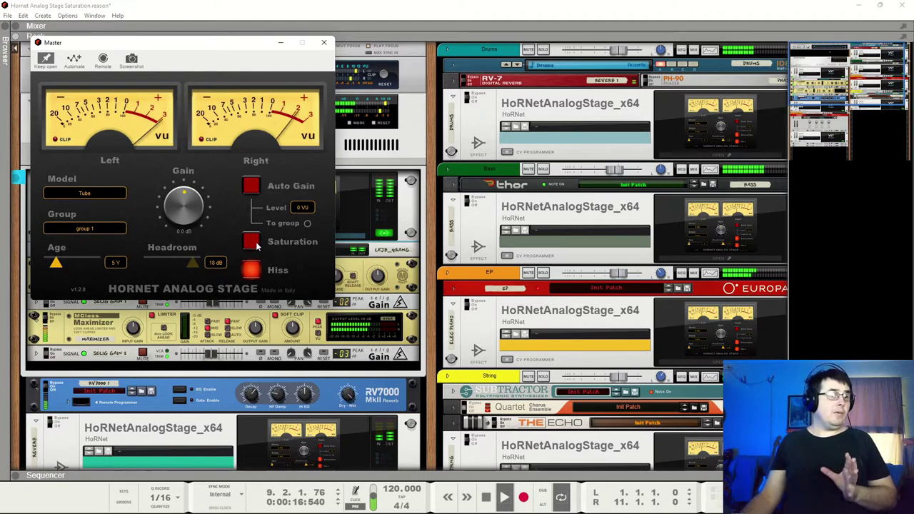
click(256, 244)
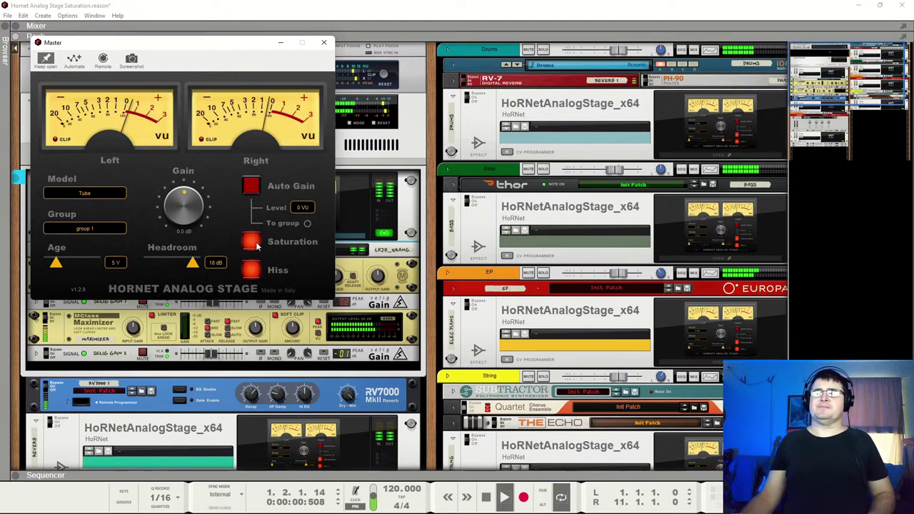
click(250, 244)
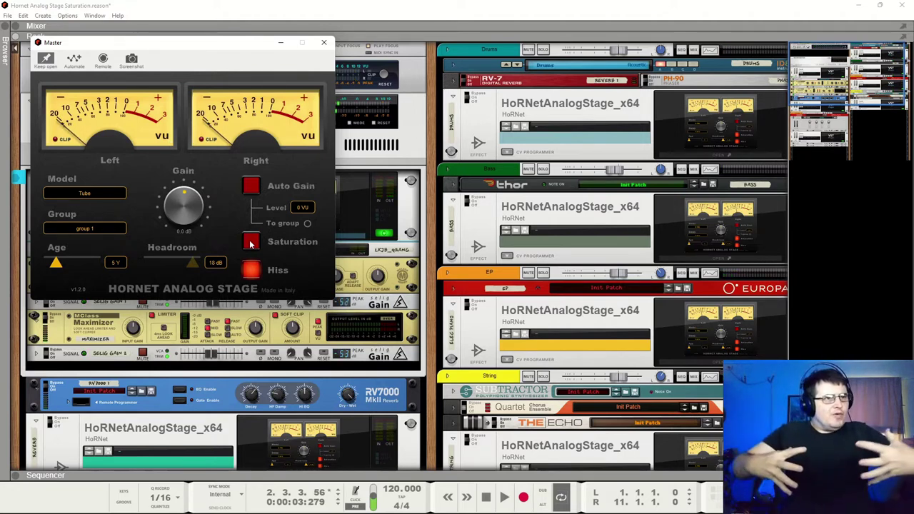
click(250, 243)
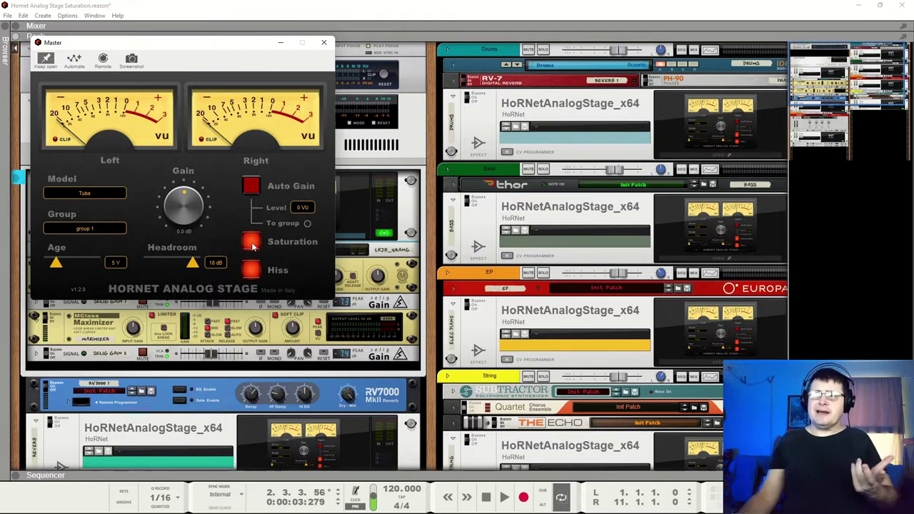
click(72, 193)
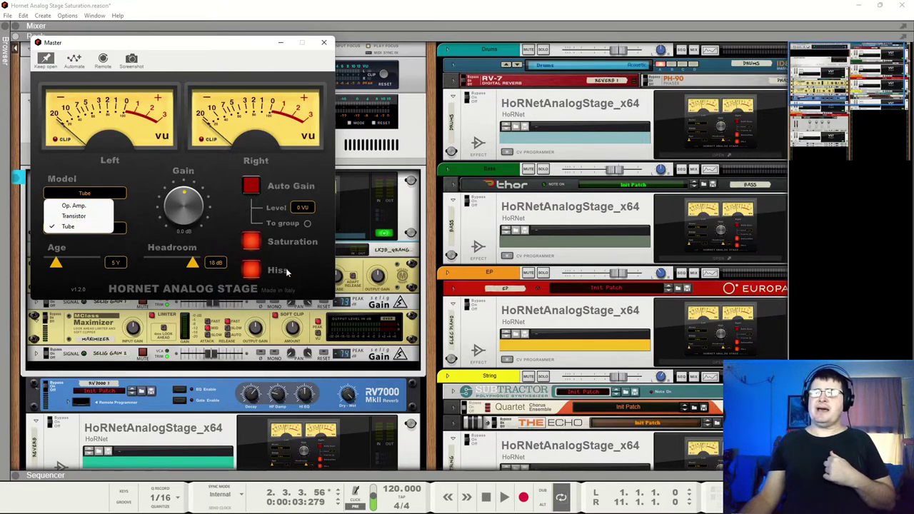
click(304, 270)
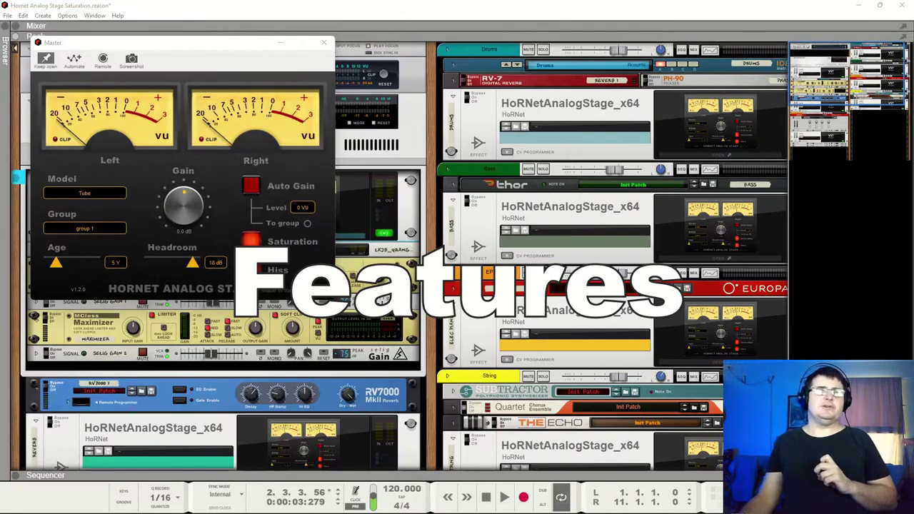
- Close the master Analog Stage, select the Combinator on the Europa 1 channel and open that channel's Spectrum EQ above the rack
click(323, 43)
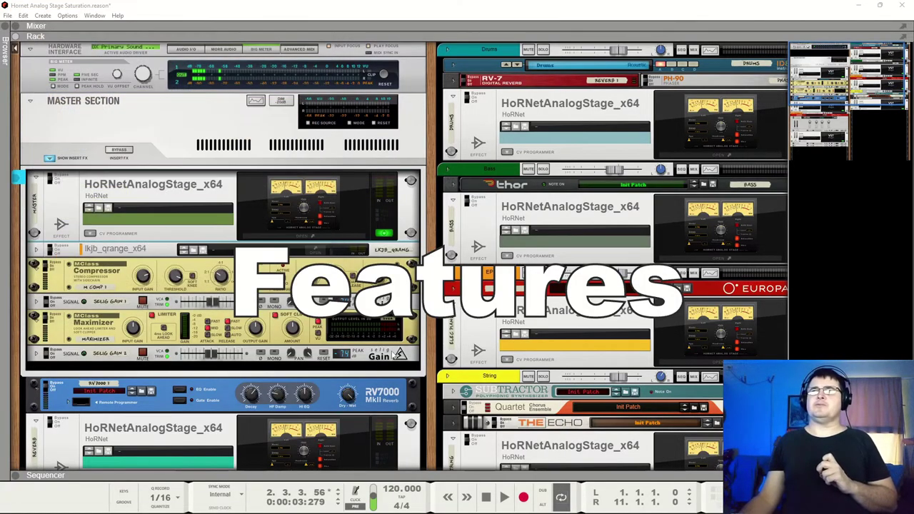
scroll(350, 279, down, 10)
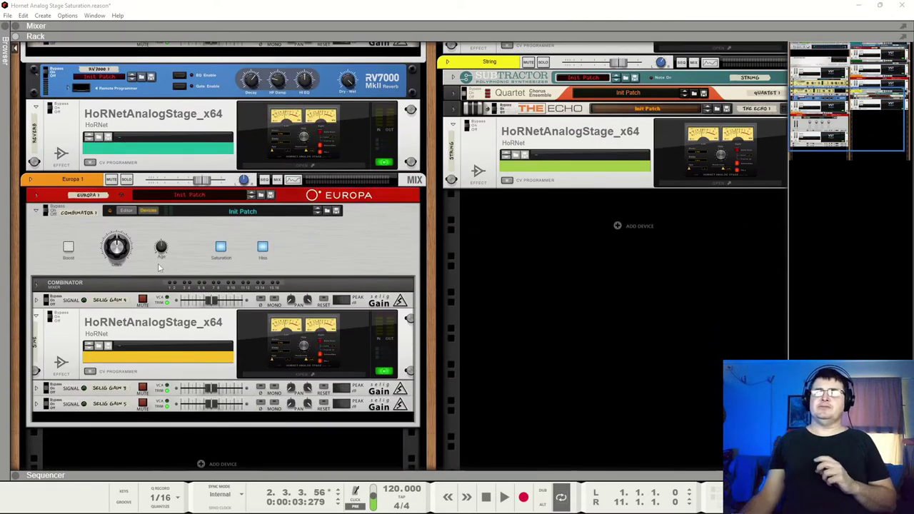
click(97, 220)
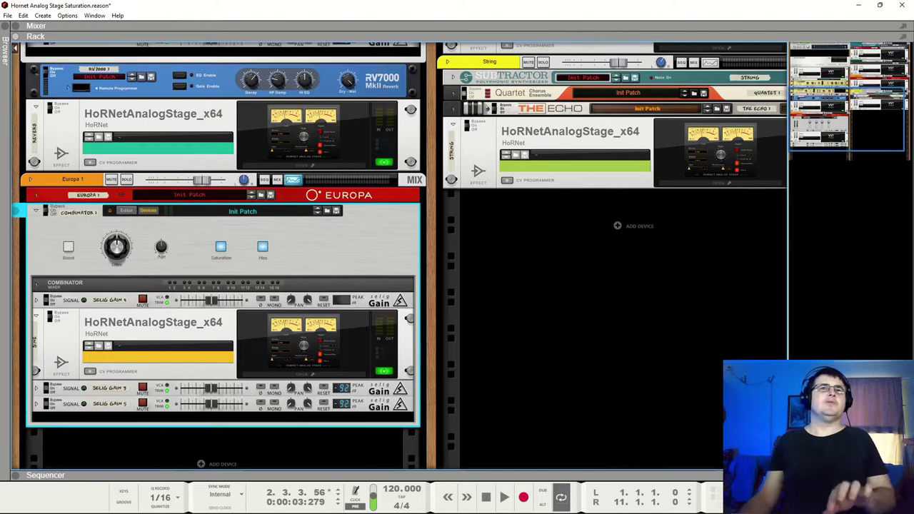
click(293, 179)
drag(214, 43, 218, 12)
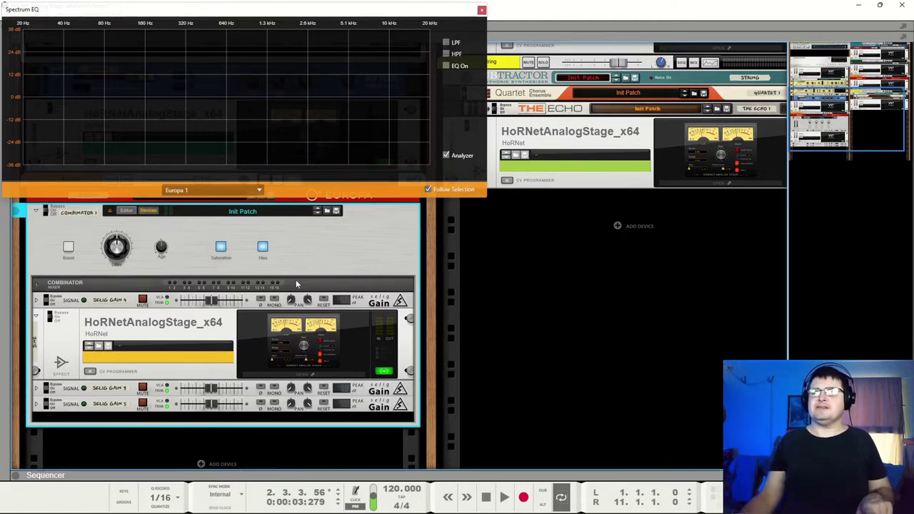
- Open the Combinator's Analog Stage plugin beside the spectrum display and keep its window open
click(307, 374)
drag(462, 206, 555, 16)
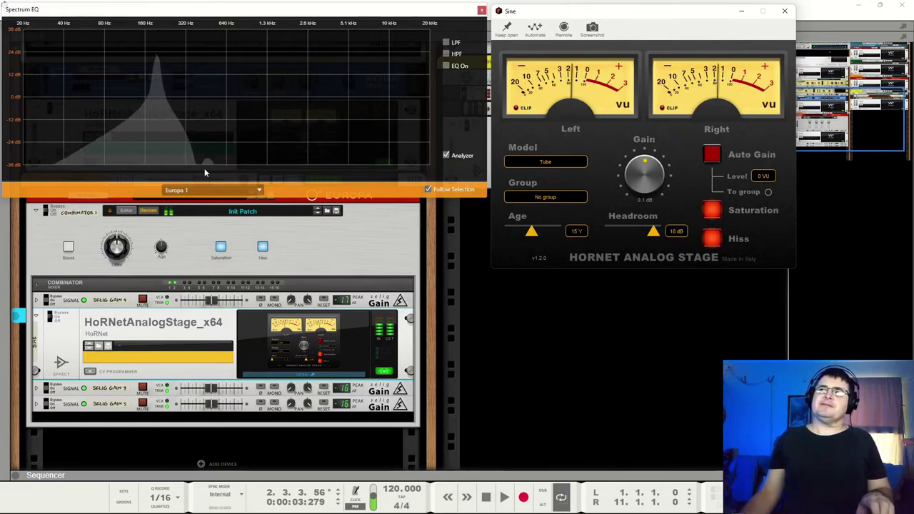
click(116, 248)
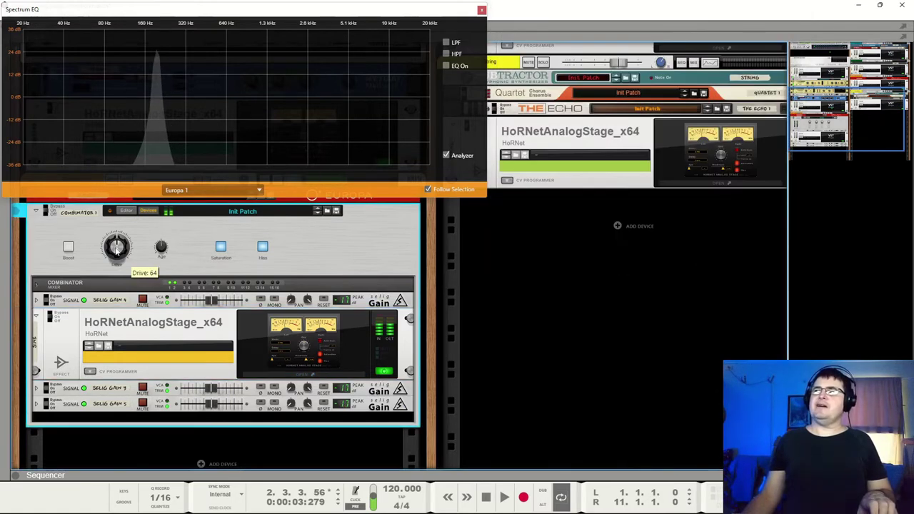
click(314, 343)
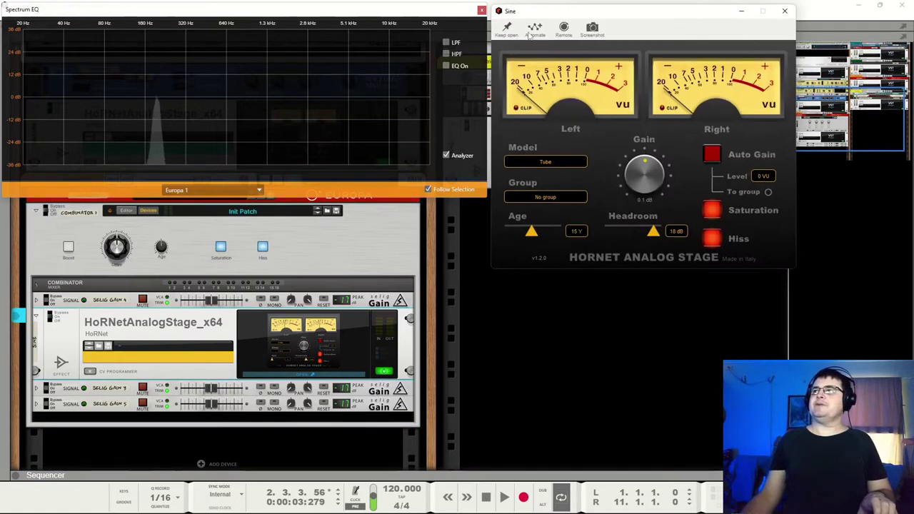
click(507, 28)
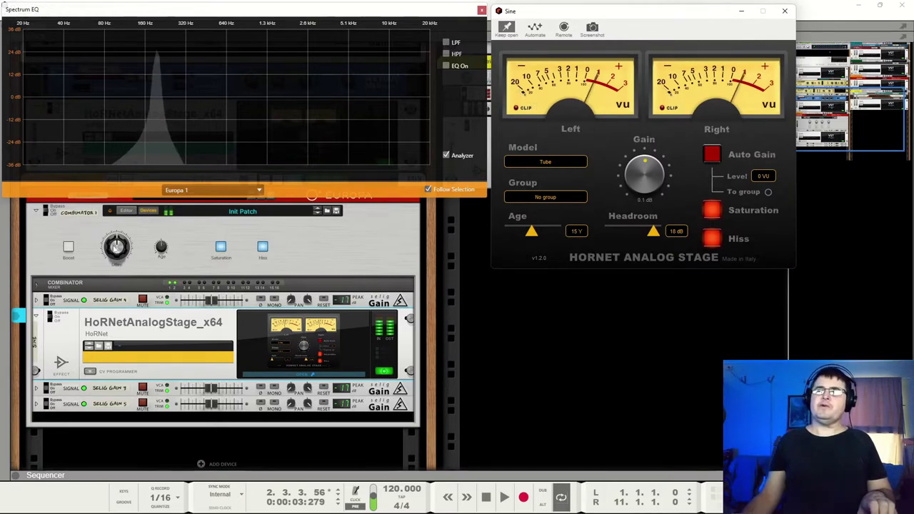
- Raise the Combinator's Drive to 127 with Boost off to hear the Tube model's saturation
drag(118, 250, 126, 151)
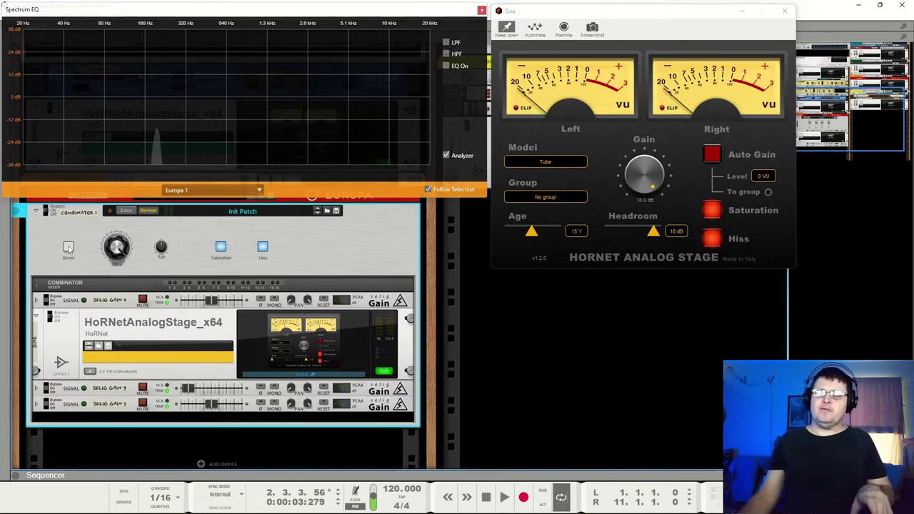
mouse_move(117, 248)
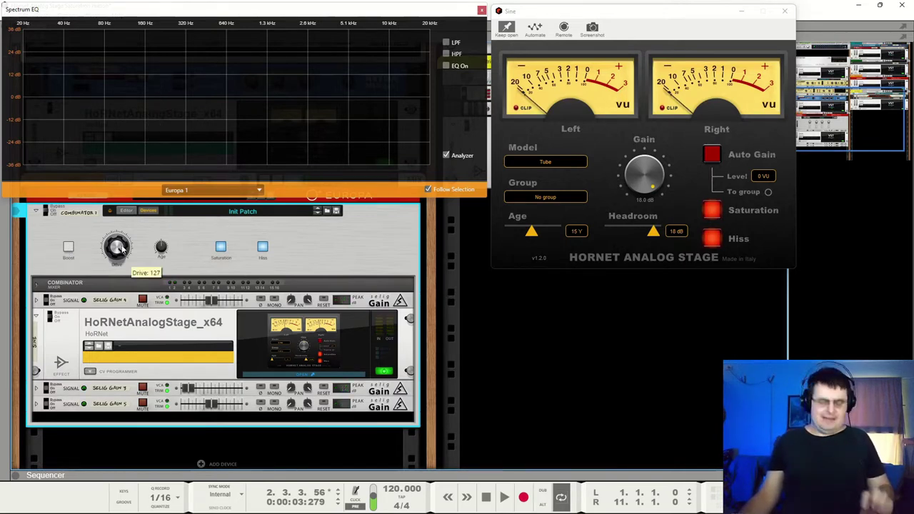
- Turn on the Combinator's Boost and sweep Drive up to 127 and back to the middle
click(69, 247)
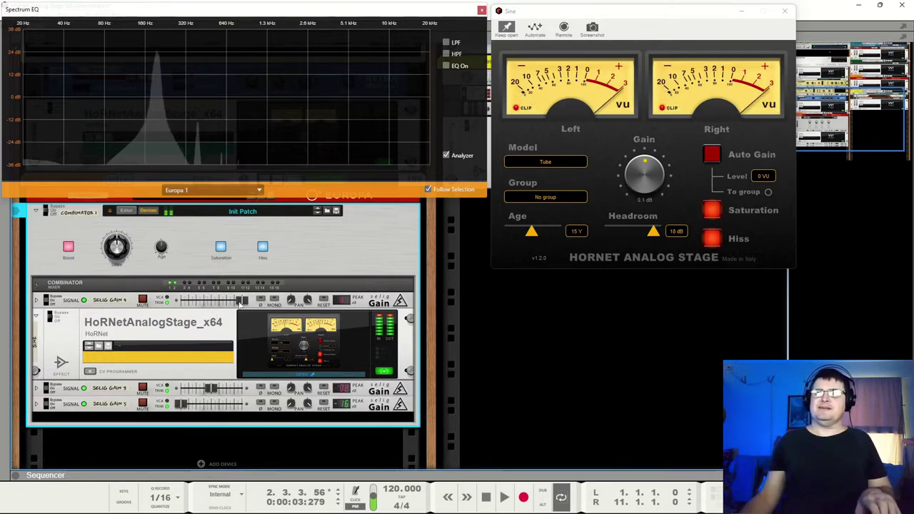
mouse_move(246, 304)
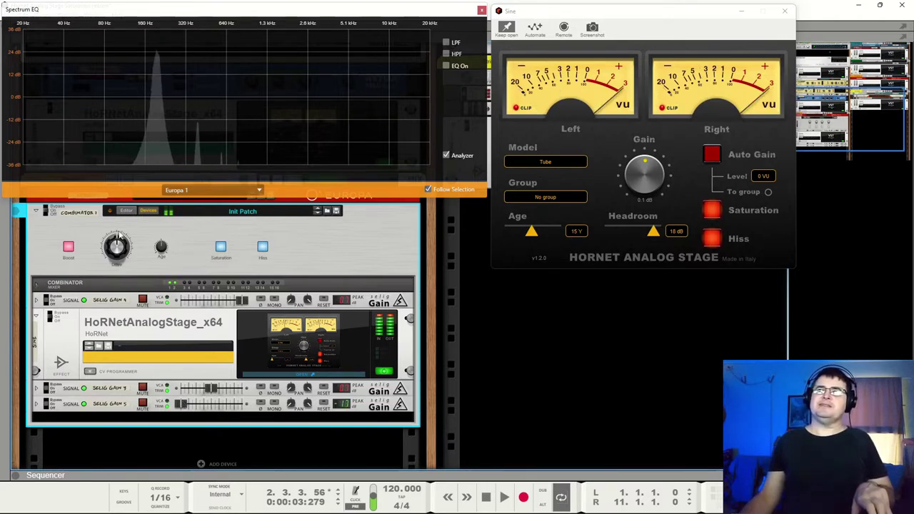
drag(111, 250, 126, 219)
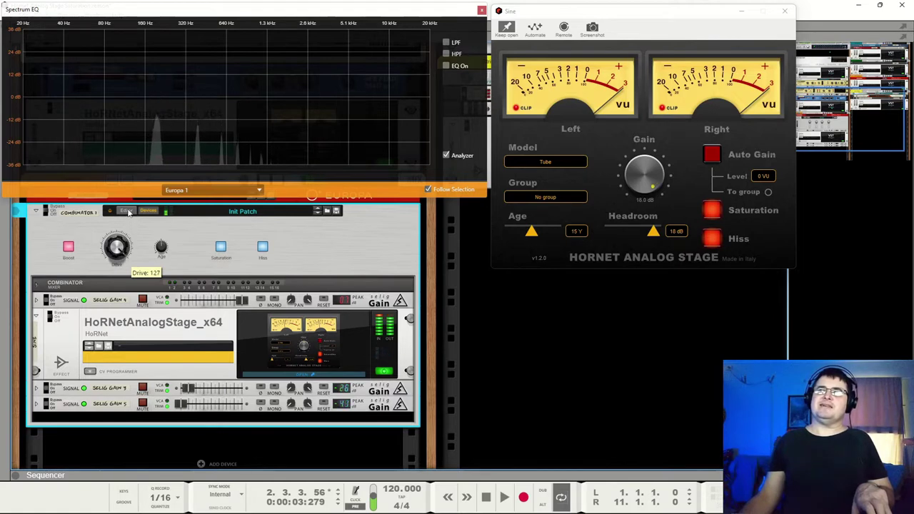
drag(129, 227, 141, 280)
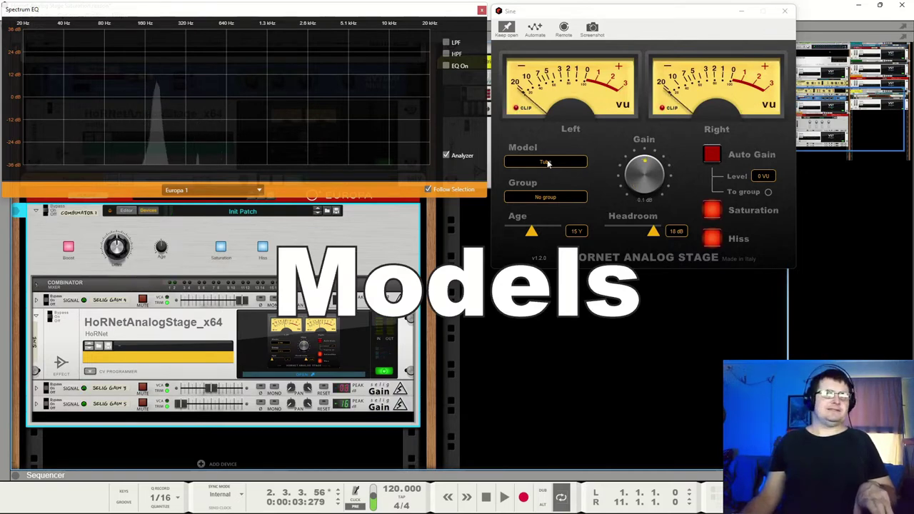
- Set the Analog Stage model to Op. Amp. and sweep the Combinator's Drive down to 0, then up to 127
click(546, 162)
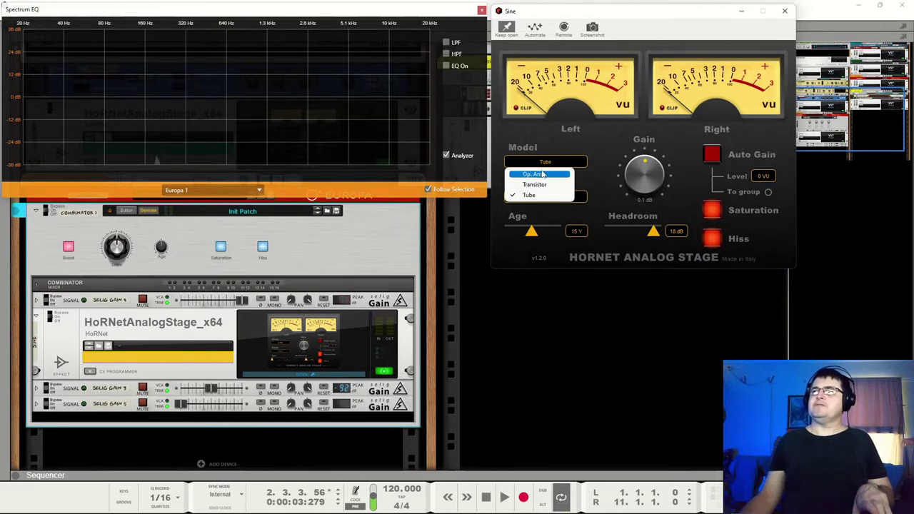
click(540, 175)
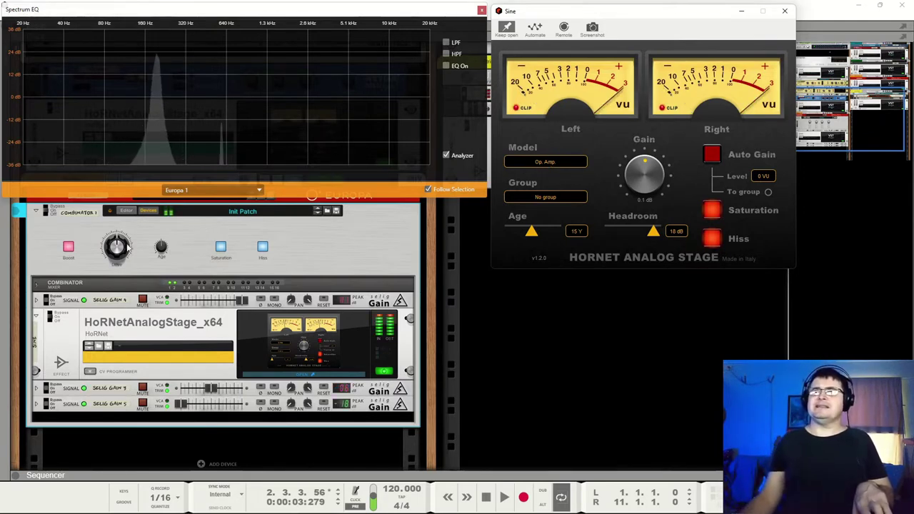
click(120, 263)
drag(120, 263, 143, 401)
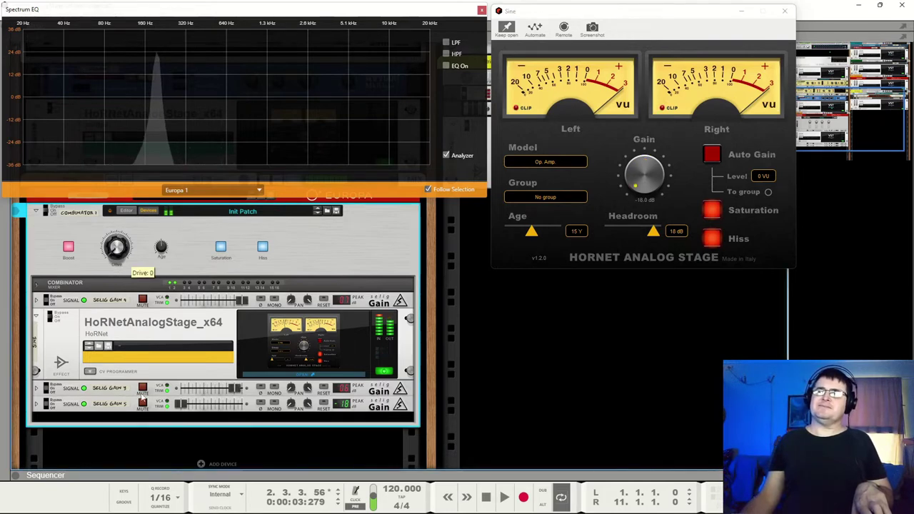
drag(134, 328, 110, 154)
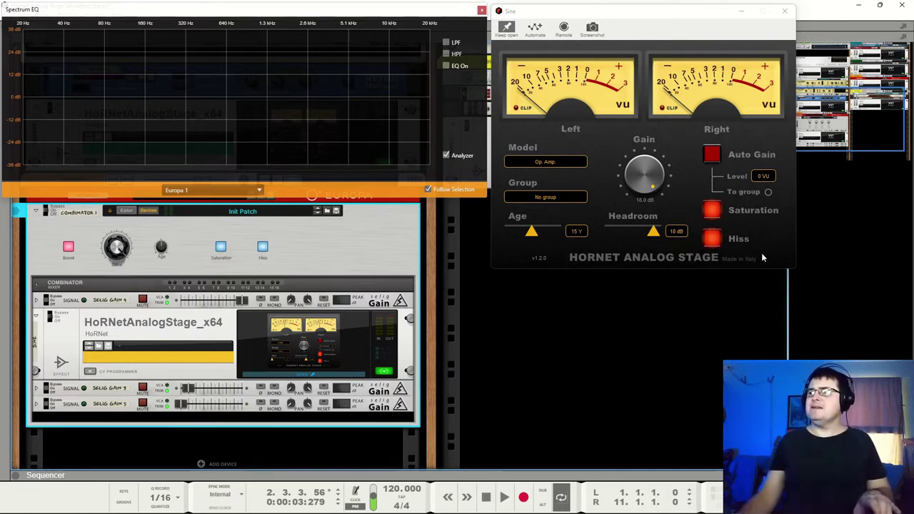
- Compare the Op. Amp. model's output with Hiss off and on, leaving Hiss on
click(721, 243)
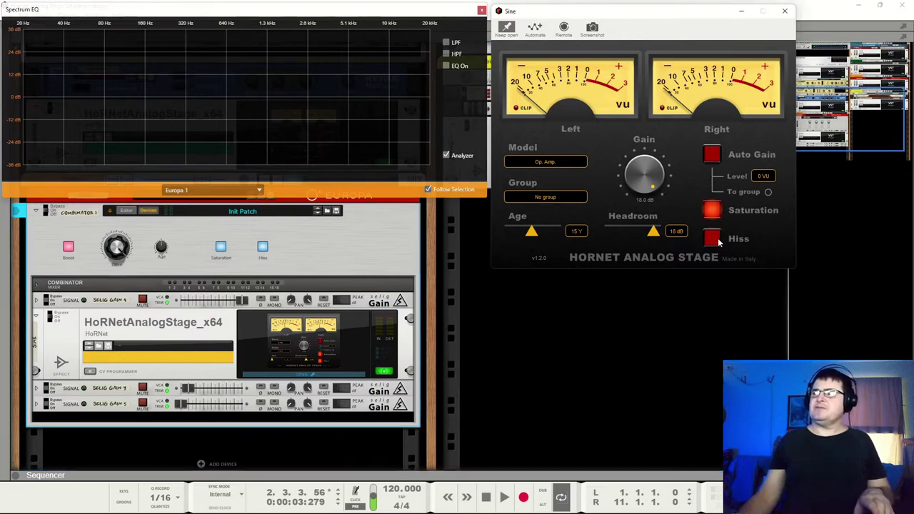
click(712, 239)
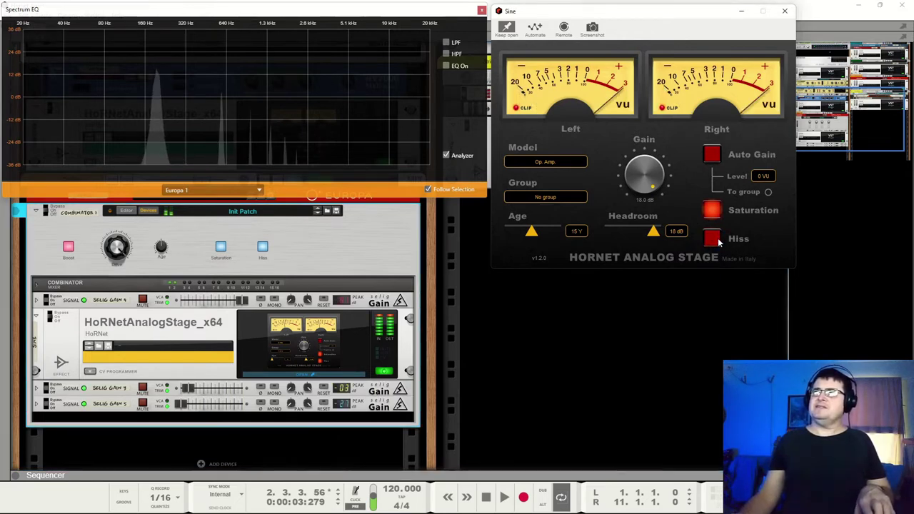
click(712, 238)
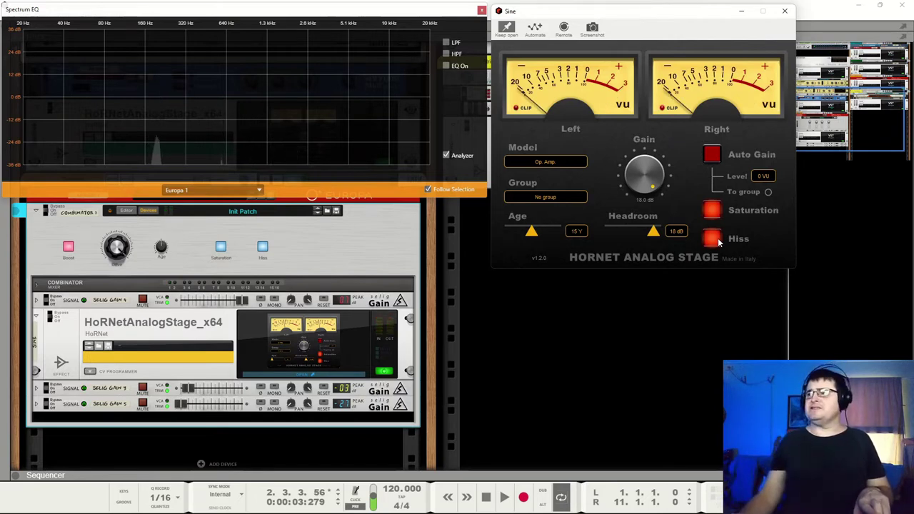
click(713, 239)
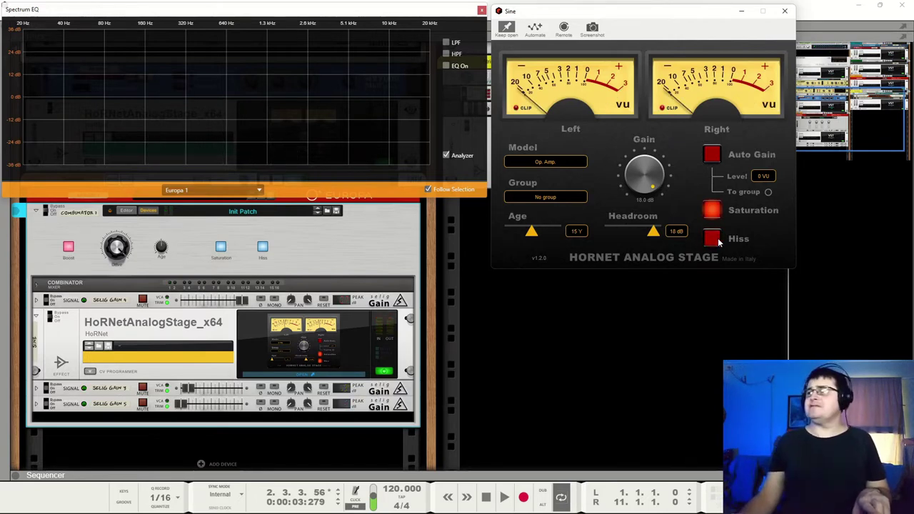
click(713, 238)
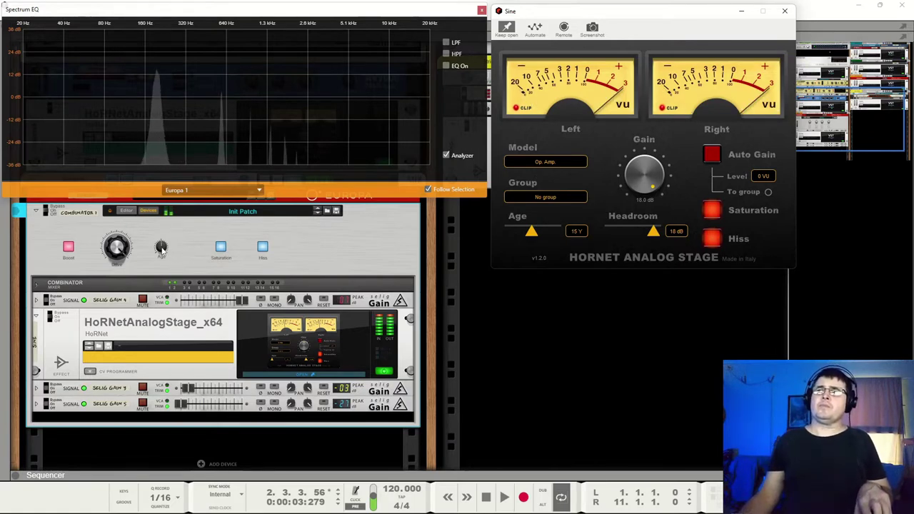
- Sweep the Analog Stage's Age between 0 and 30 years while watching the spectrum, leaving it at 0
drag(162, 247, 161, 258)
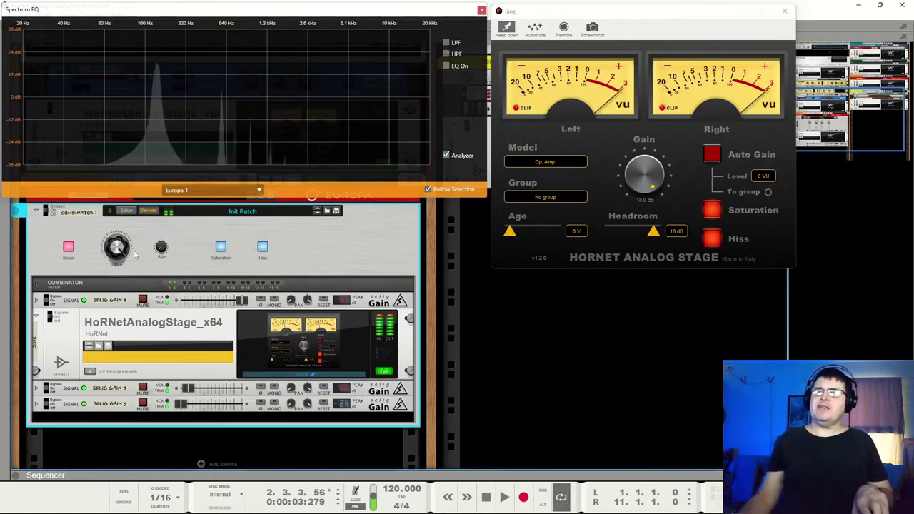
drag(162, 247, 174, 162)
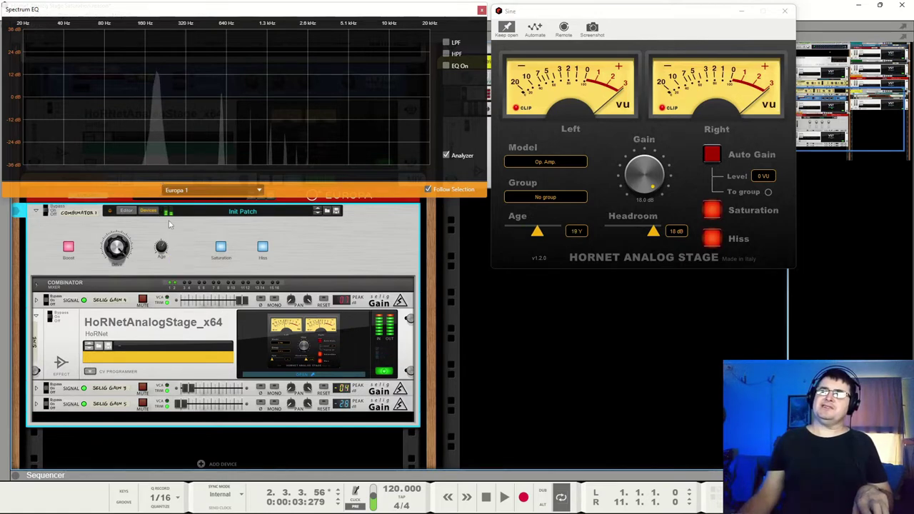
drag(161, 247, 165, 184)
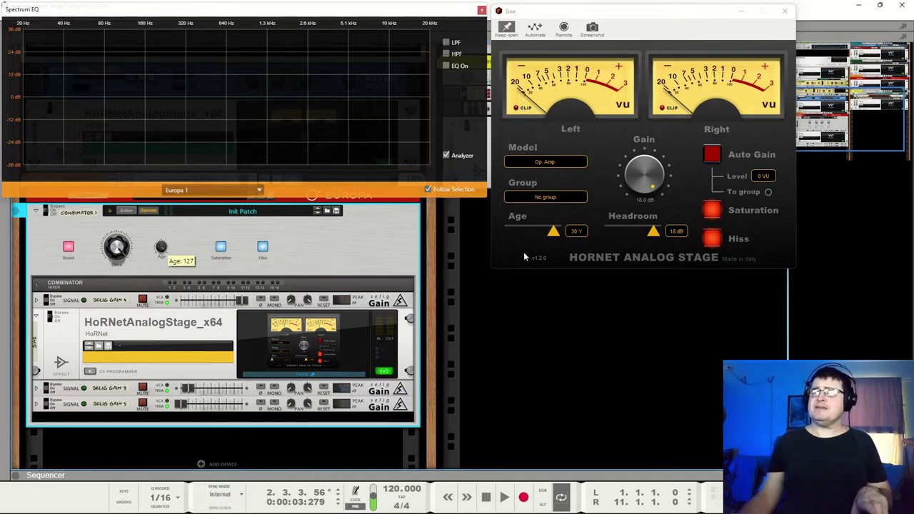
drag(554, 232, 520, 241)
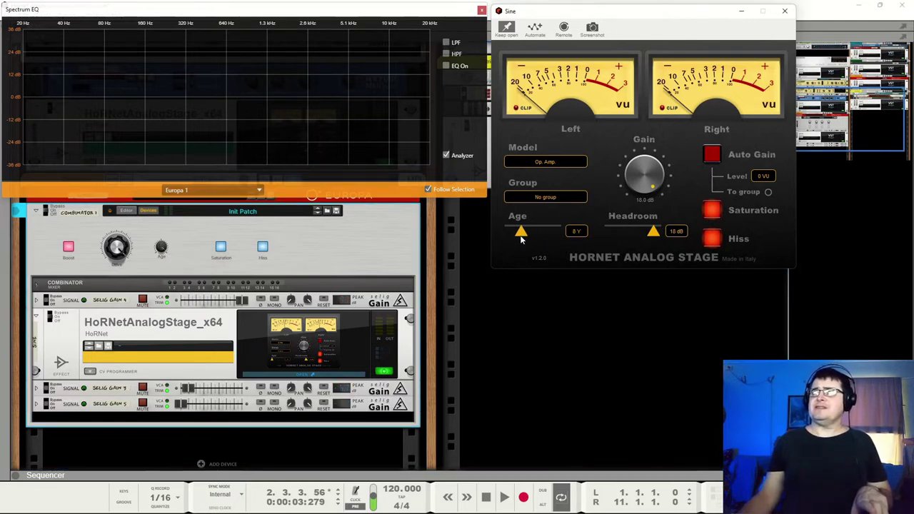
click(162, 248)
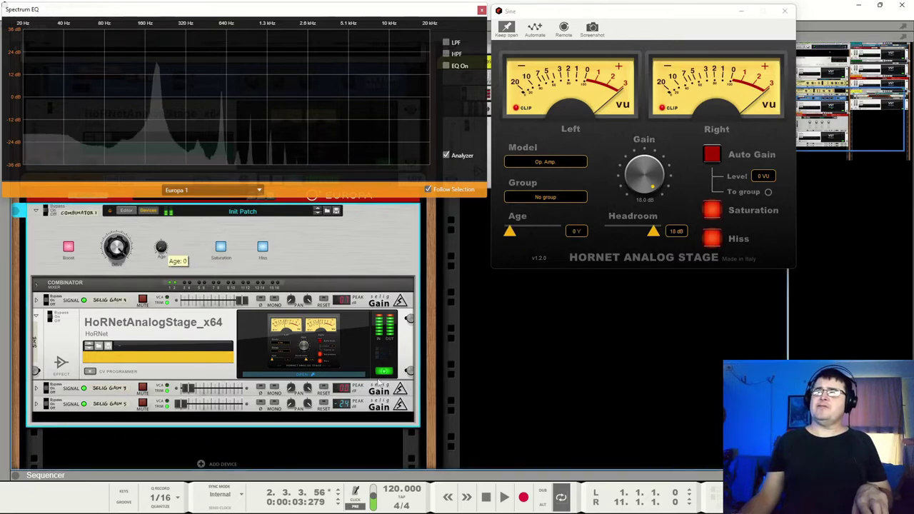
- Raise Age and return it to 0 years on the sine wave, keeping the Op. Amp. model selected
mouse_move(162, 248)
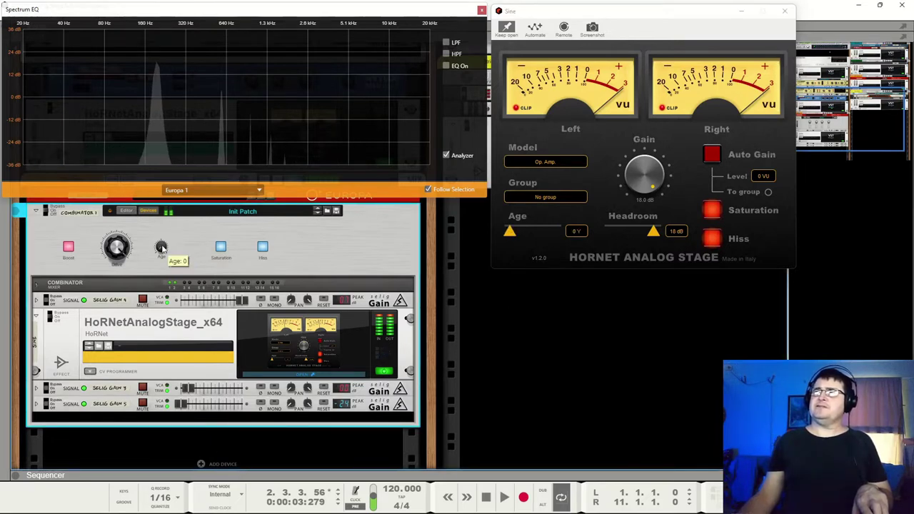
drag(162, 247, 141, 220)
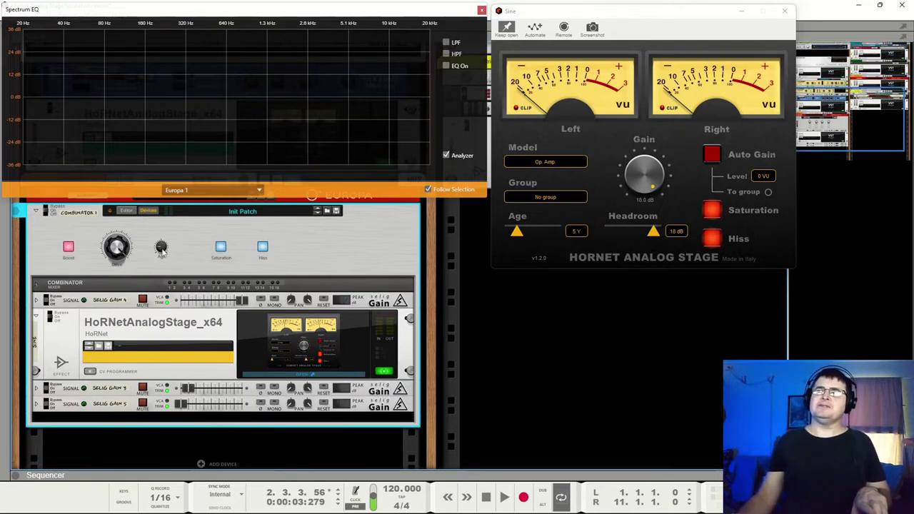
drag(161, 248, 162, 266)
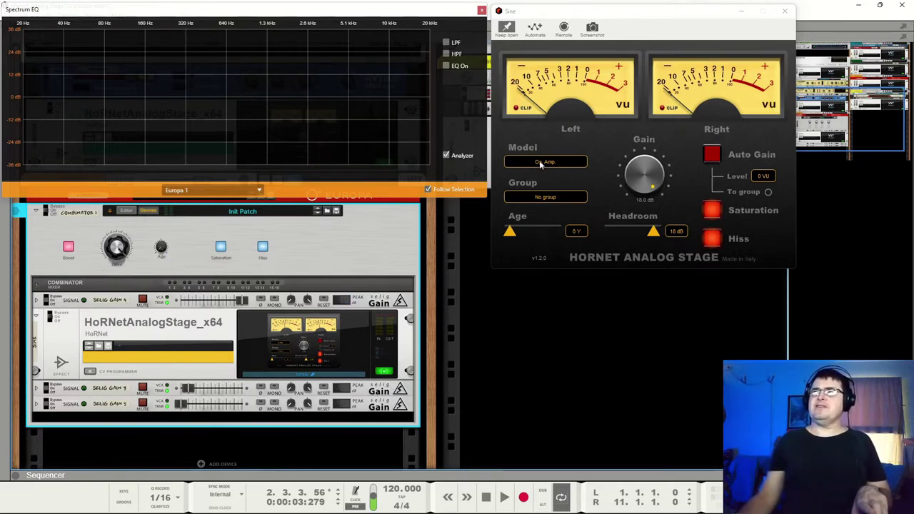
click(543, 161)
click(543, 161)
click(543, 161)
click(541, 153)
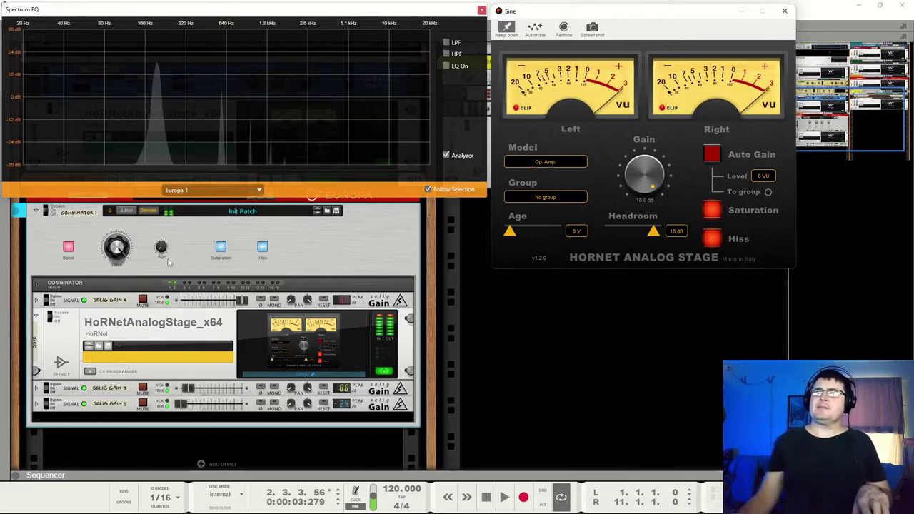
- Toggle the Combinator's Saturation, leaving it off, and switch the Analog Stage model to Transistor
click(225, 250)
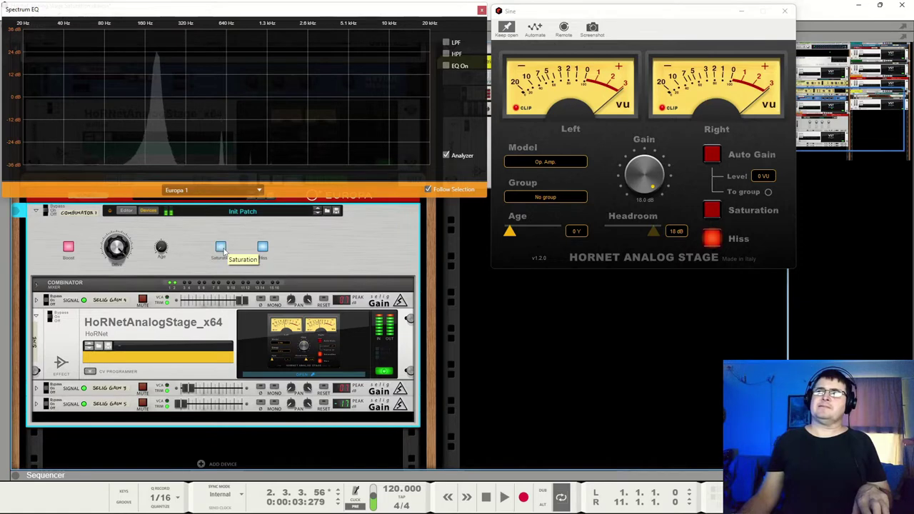
click(223, 249)
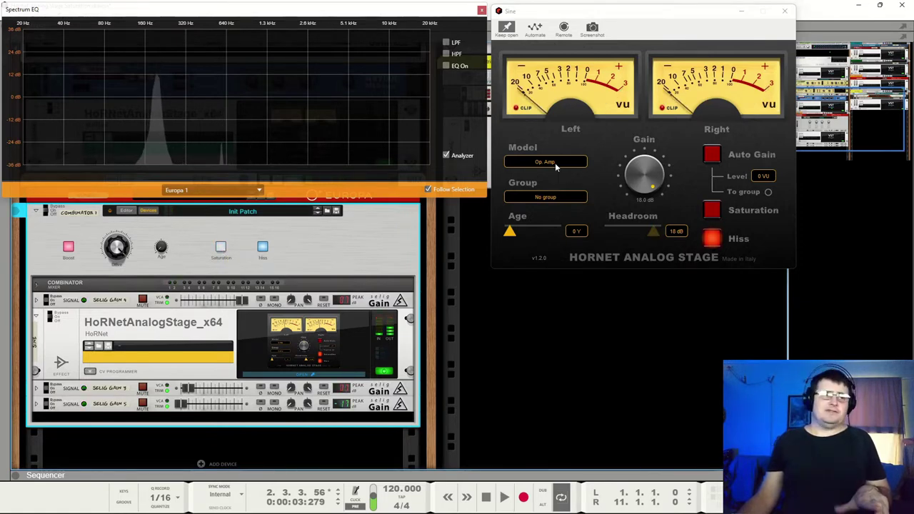
click(555, 163)
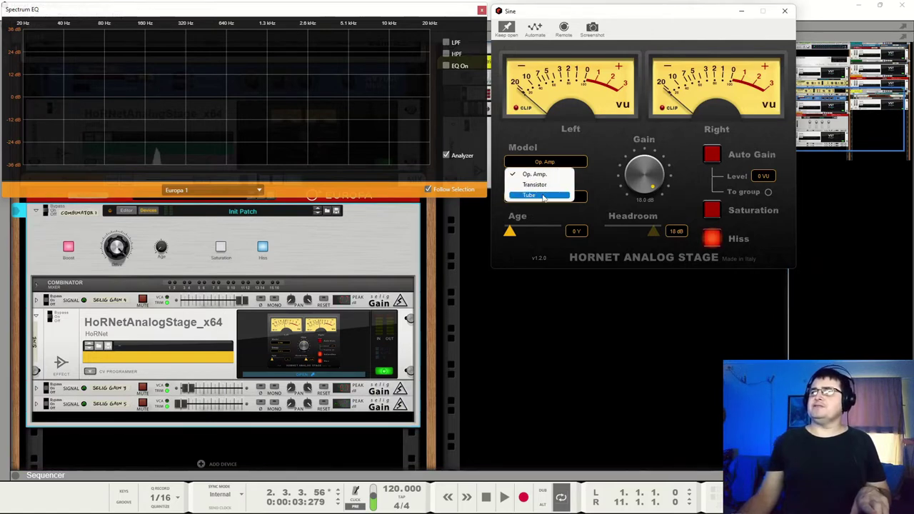
click(545, 187)
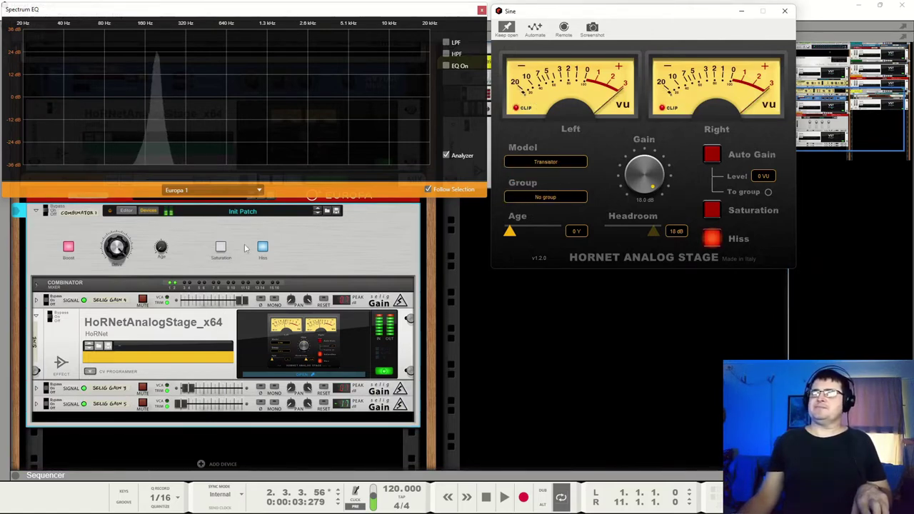
- Turn Saturation on, sweep Drive from -18.0 dB up to 15.2 dB gain, and compare the Transistor output with Saturation off and on
click(220, 248)
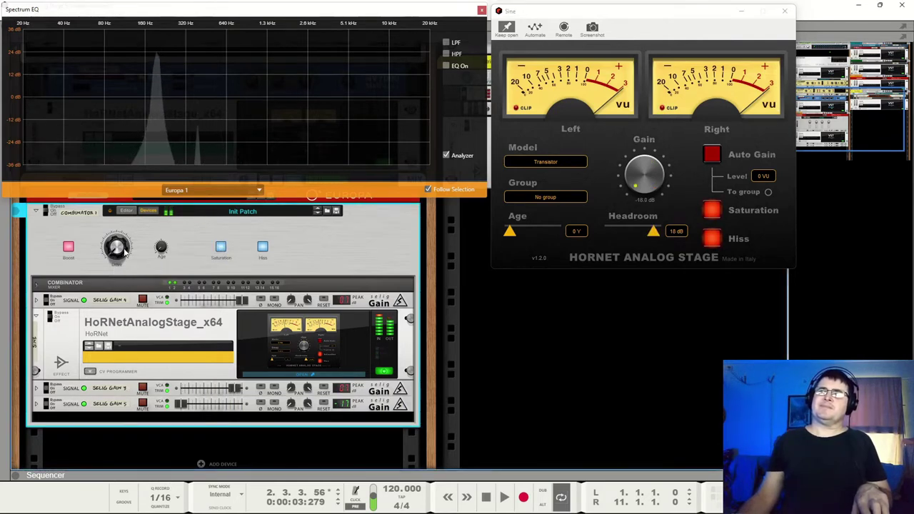
drag(116, 248, 123, 125)
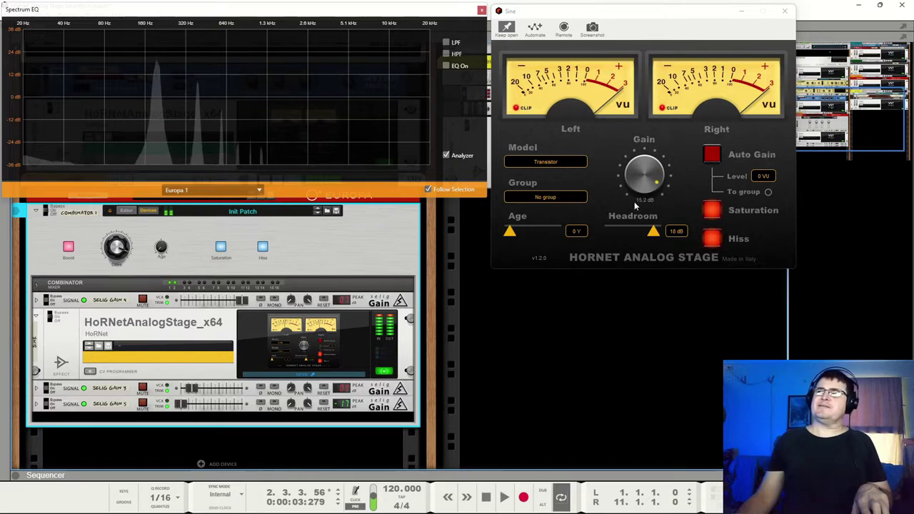
click(221, 247)
click(221, 246)
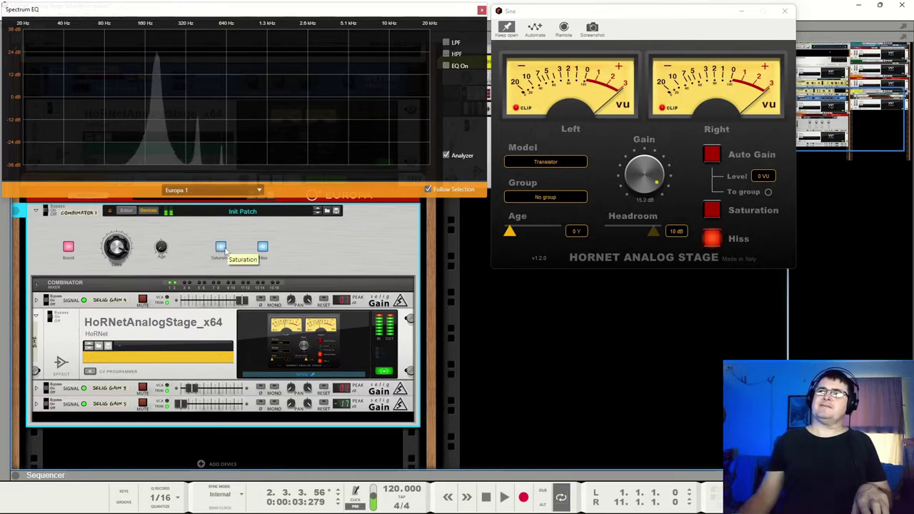
- Alternate the model between Op. Amp. and Transistor to compare their harmonics in the spectrum, ending on Transistor
click(561, 162)
click(561, 174)
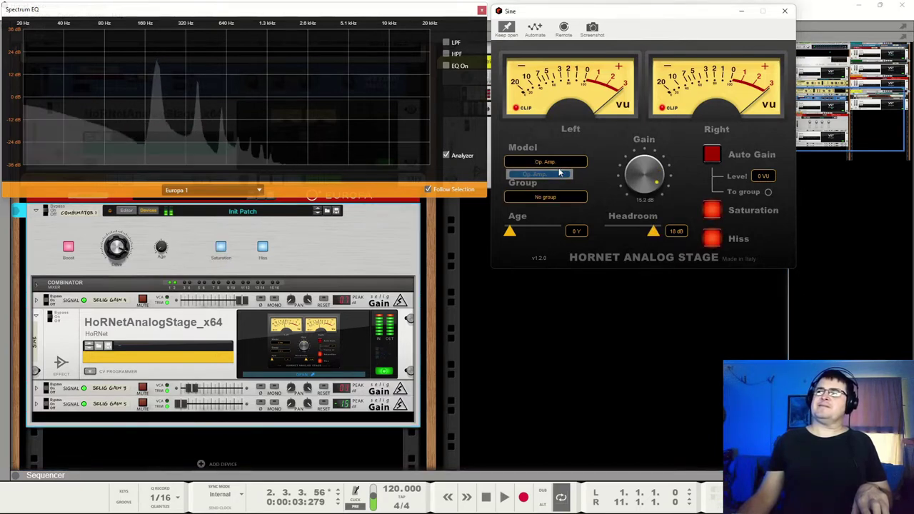
click(558, 162)
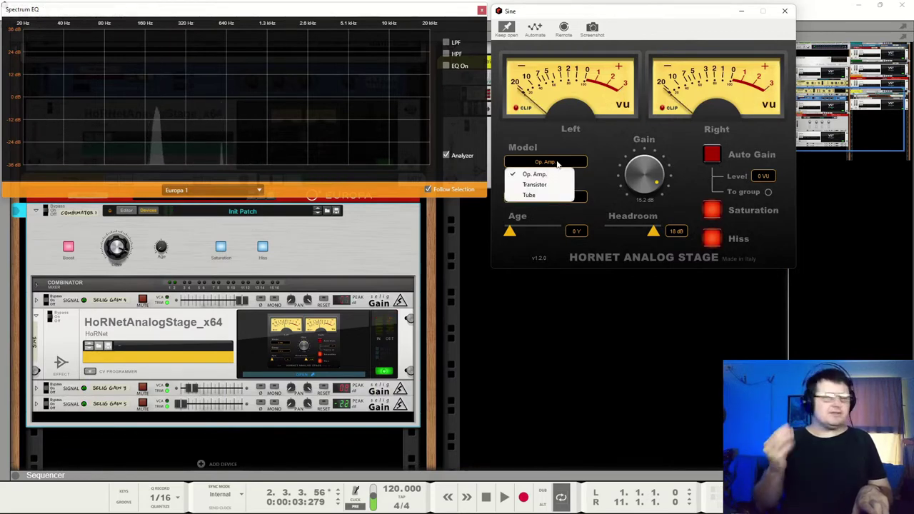
click(555, 185)
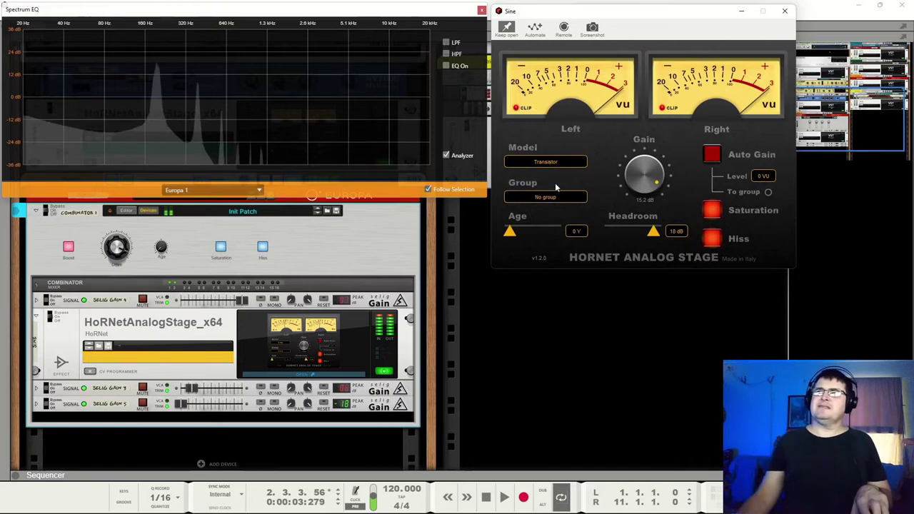
click(554, 163)
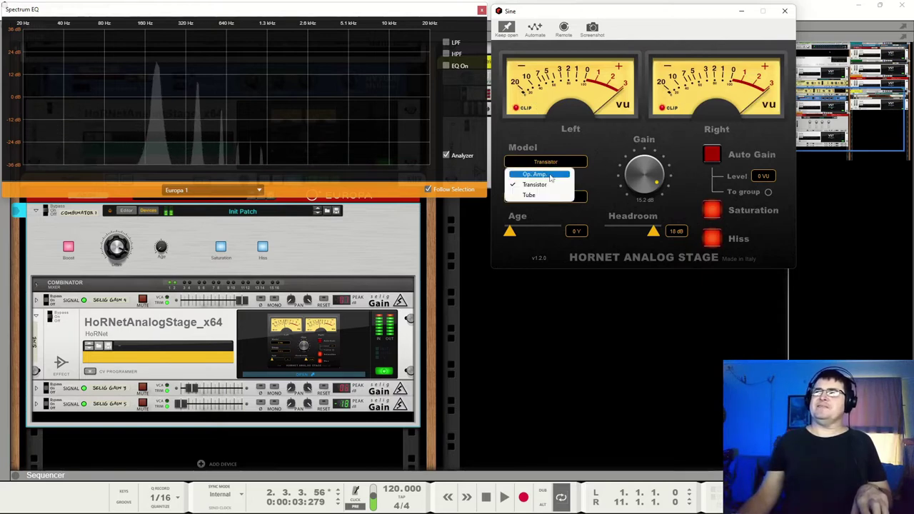
click(537, 174)
click(546, 162)
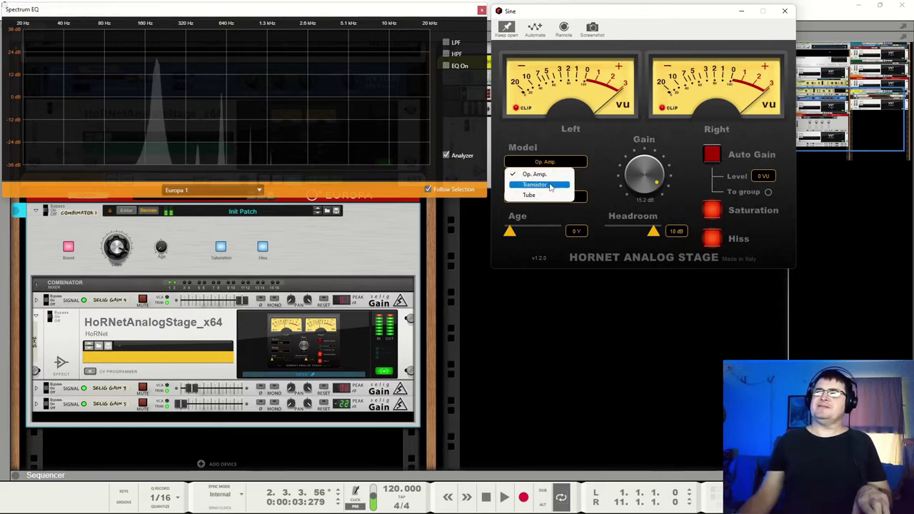
click(543, 184)
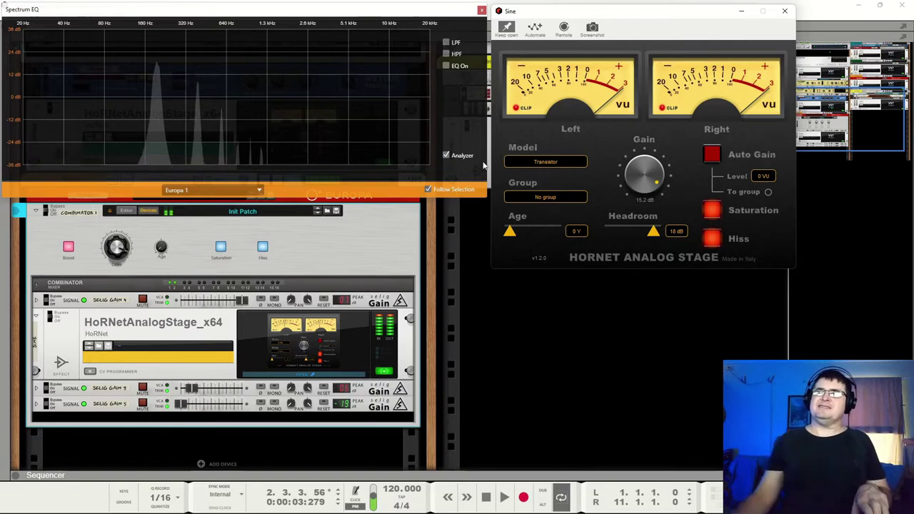
click(546, 162)
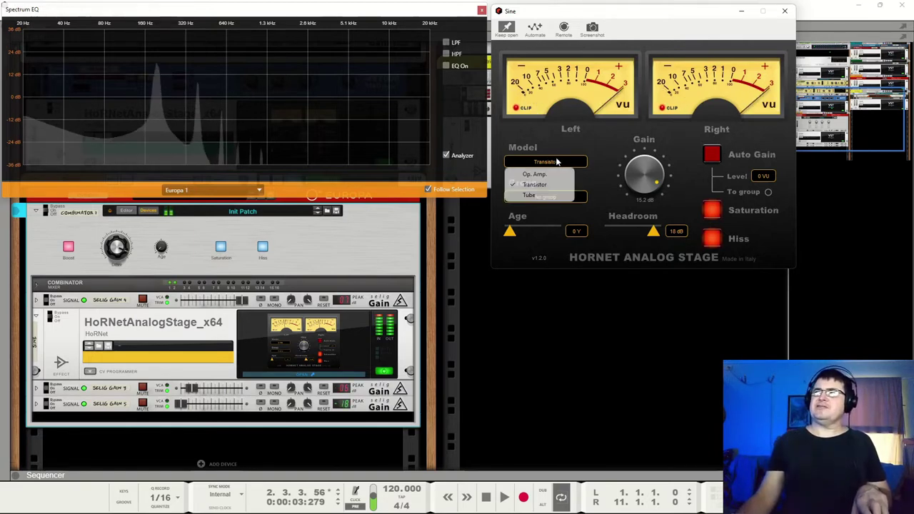
click(537, 174)
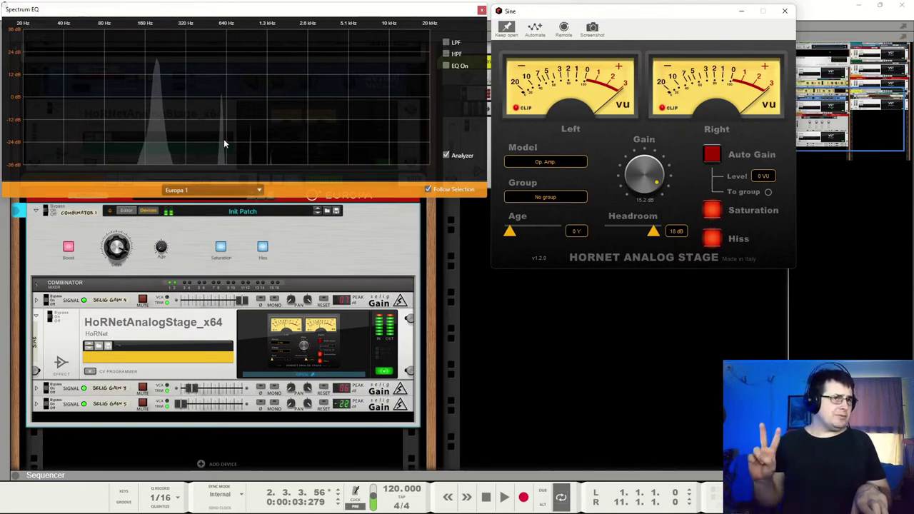
click(564, 162)
click(545, 184)
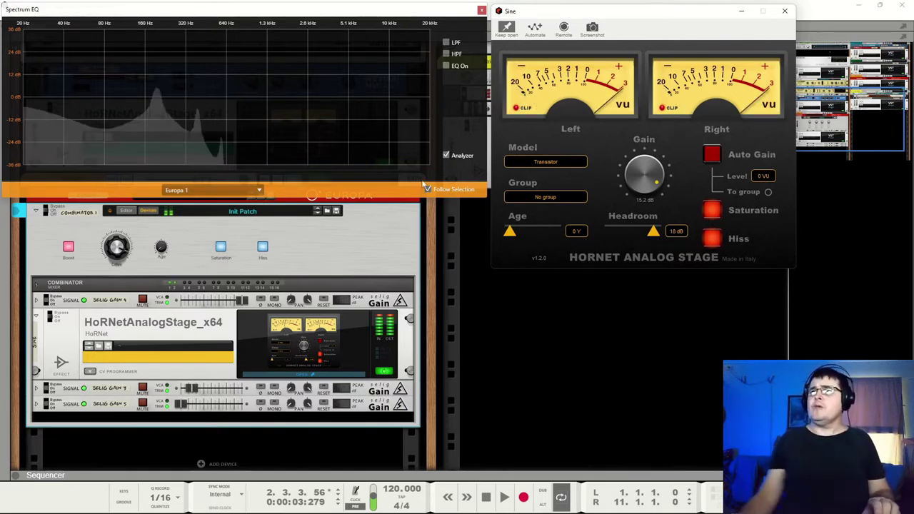
- Set the Analog Stage model to Tube and adjust the Combinator's Drive to 12.6 dB gain
click(546, 161)
click(546, 195)
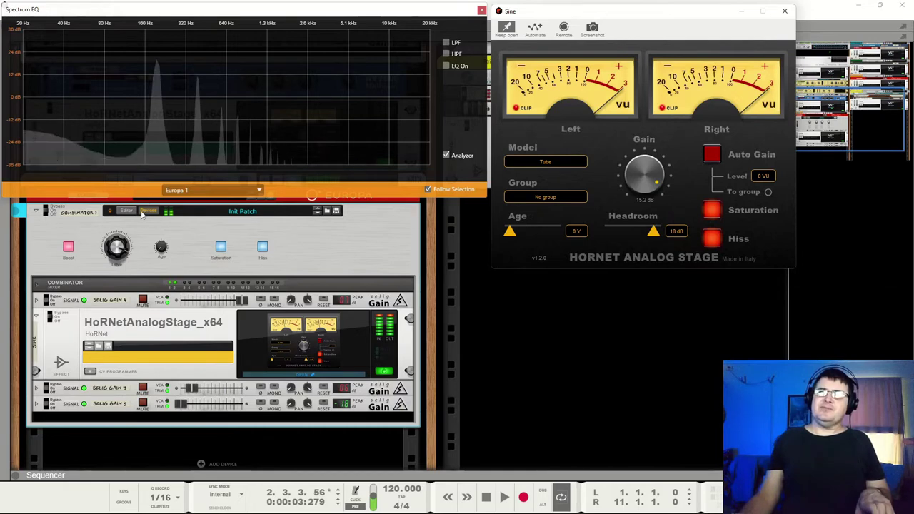
drag(119, 248, 169, 177)
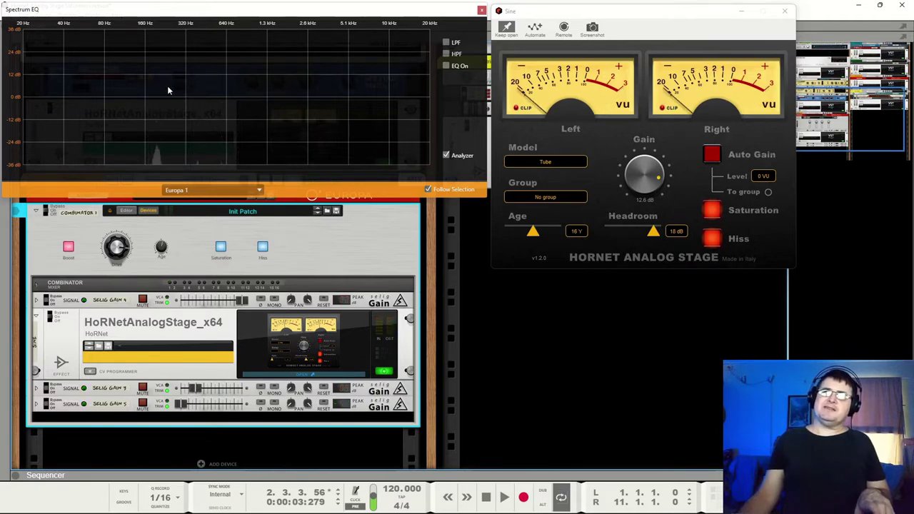
- Raise Age to 30 years and compare the aged Op. Amp. and Transistor models, ending on Transistor
drag(162, 247, 167, 198)
click(546, 162)
click(558, 173)
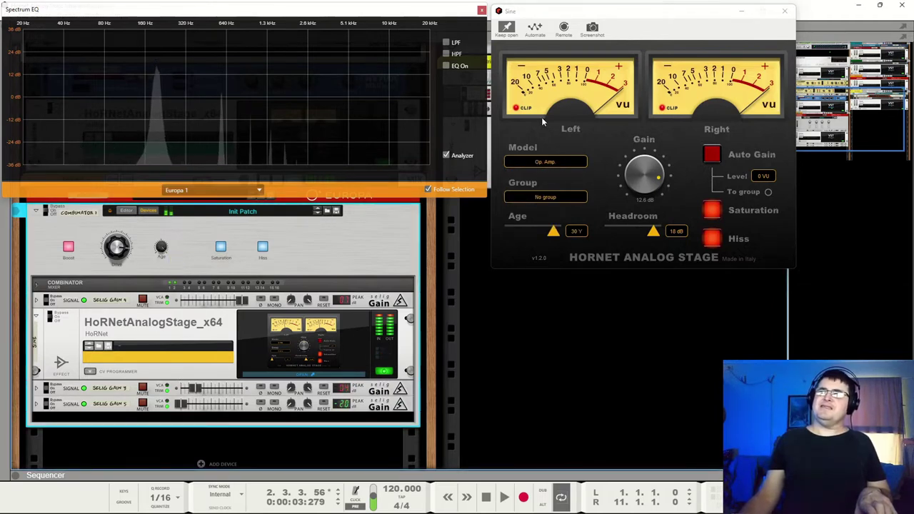
click(539, 163)
click(542, 180)
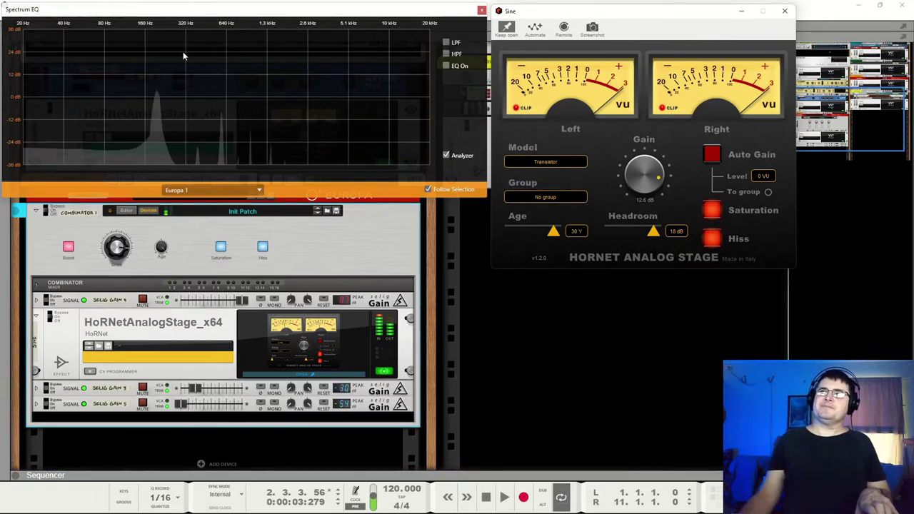
- Lower Age to 21 years, switch the model to Tube, and bring Age down to 5 years
drag(162, 247, 162, 286)
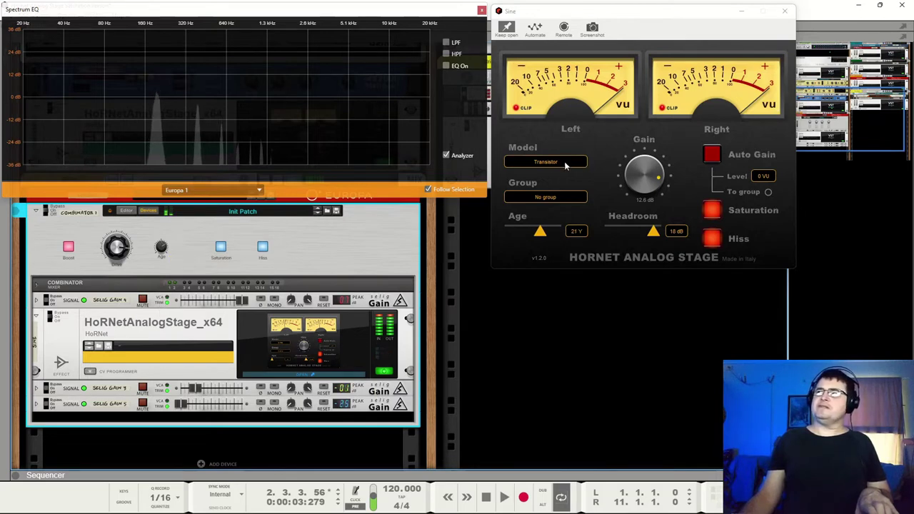
click(565, 165)
click(546, 196)
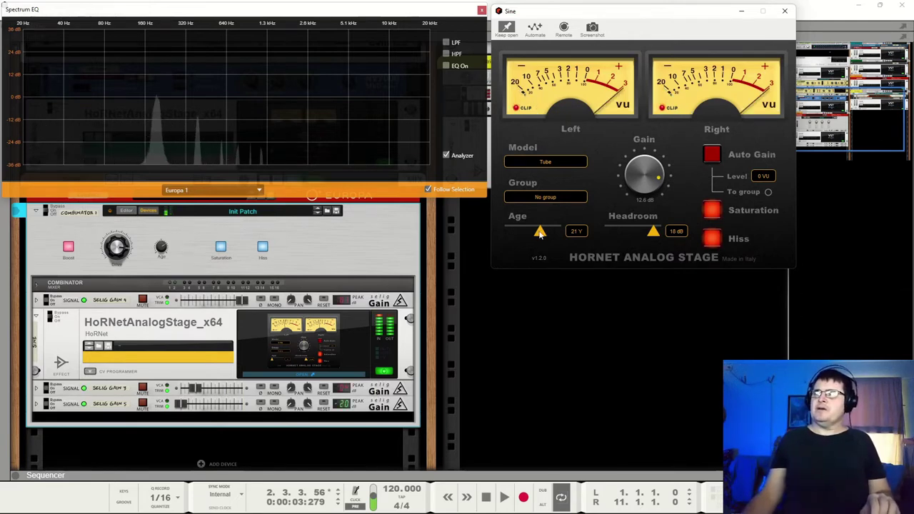
drag(162, 247, 160, 323)
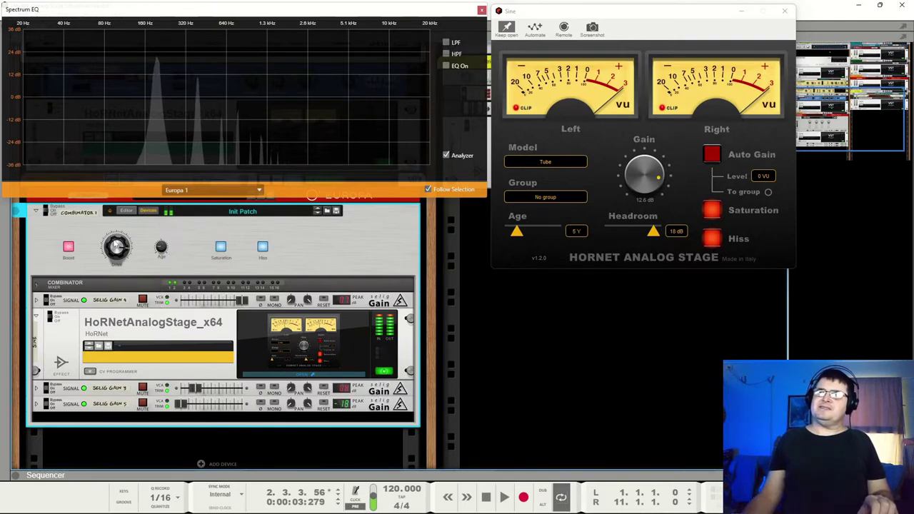
- Compare the Op. Amp., Transistor and Tube models at 0.7 dB gain and 5 years of Age, ending on Tube
click(538, 165)
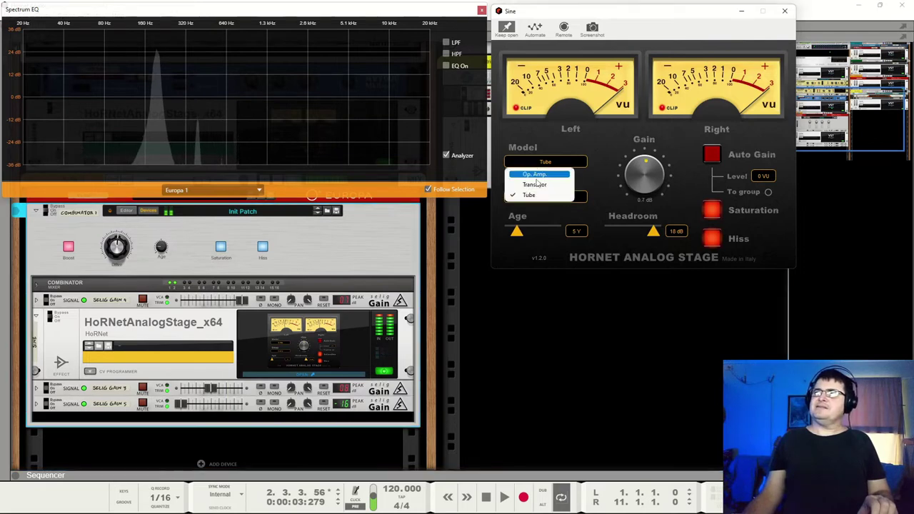
click(541, 176)
click(547, 163)
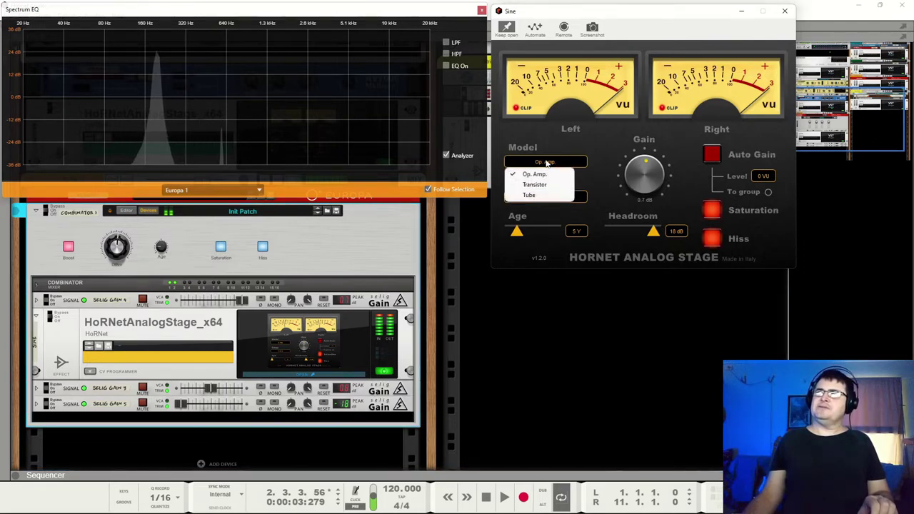
click(536, 184)
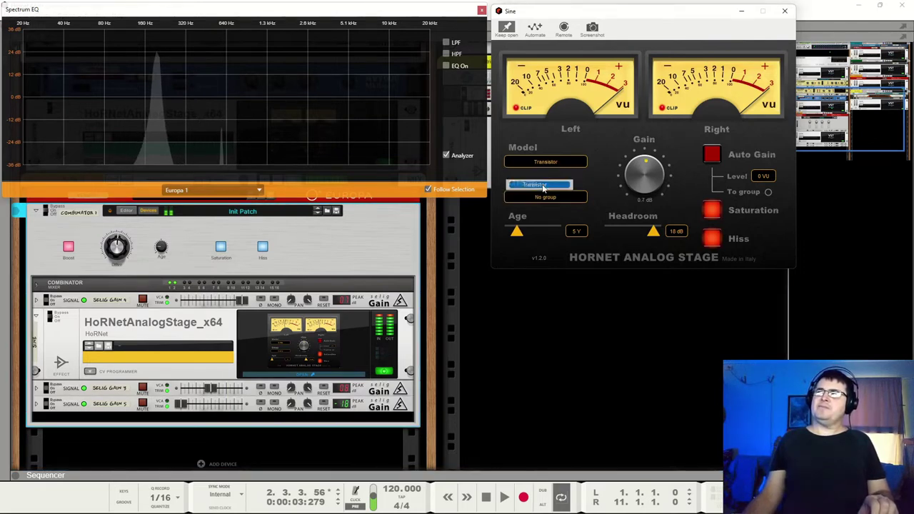
click(557, 162)
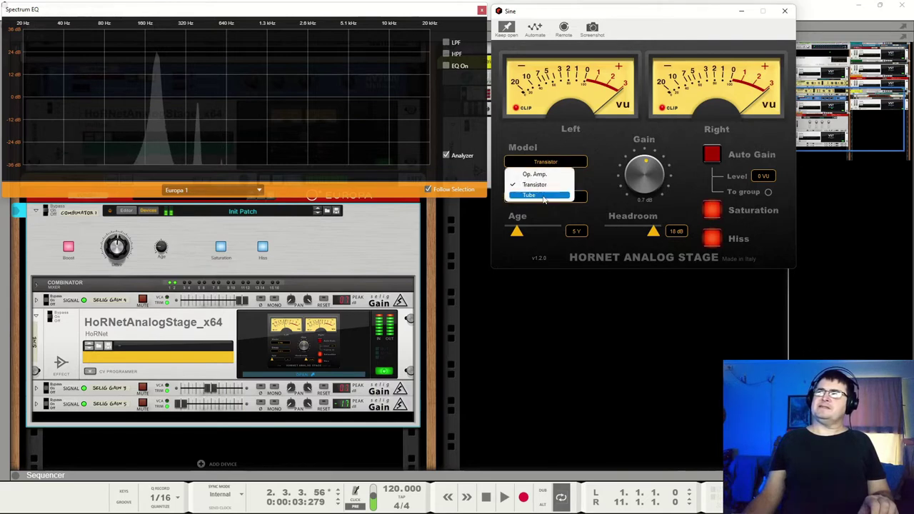
click(565, 193)
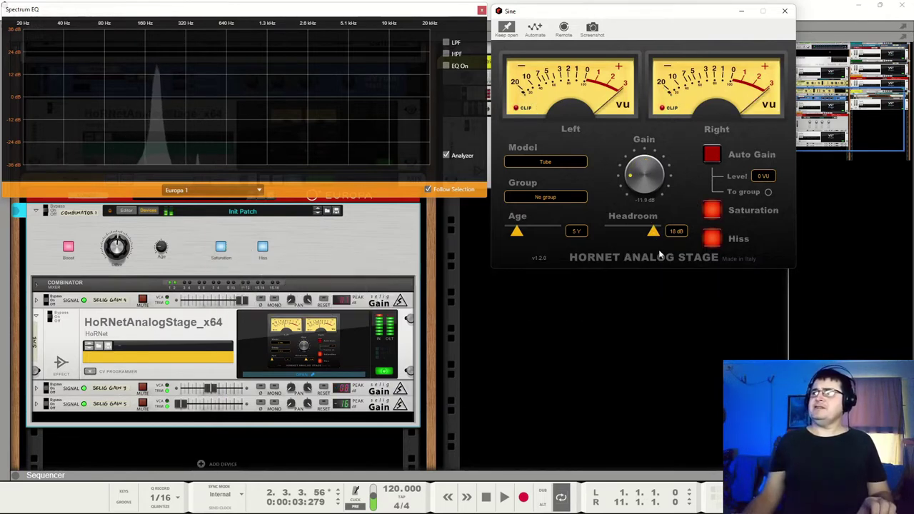
- Turn off the Combinator's Boost, adjust Drive to -1.0 dB gain, and reset the Analog Stage's Gain to 0.0 dB
click(68, 247)
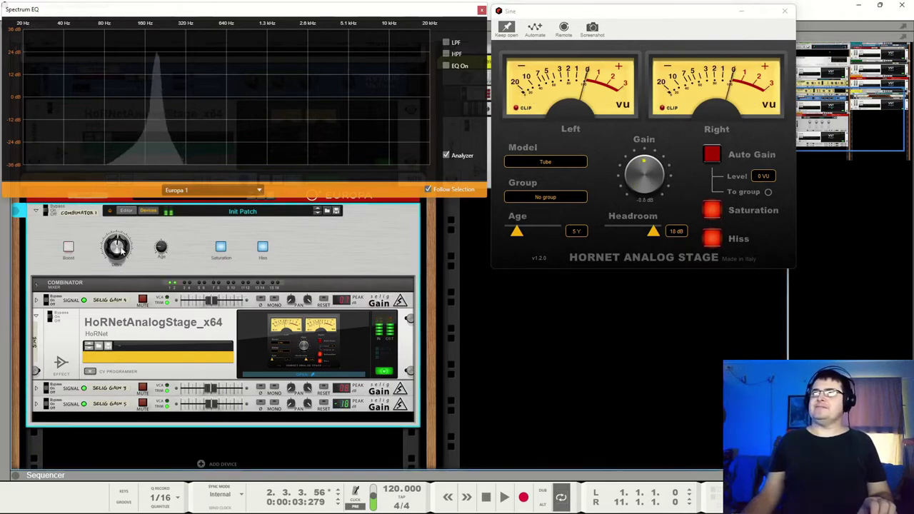
mouse_move(116, 250)
mouse_down()
mouse_move(117, 293)
mouse_move(112, 248)
mouse_move(116, 255)
mouse_up()
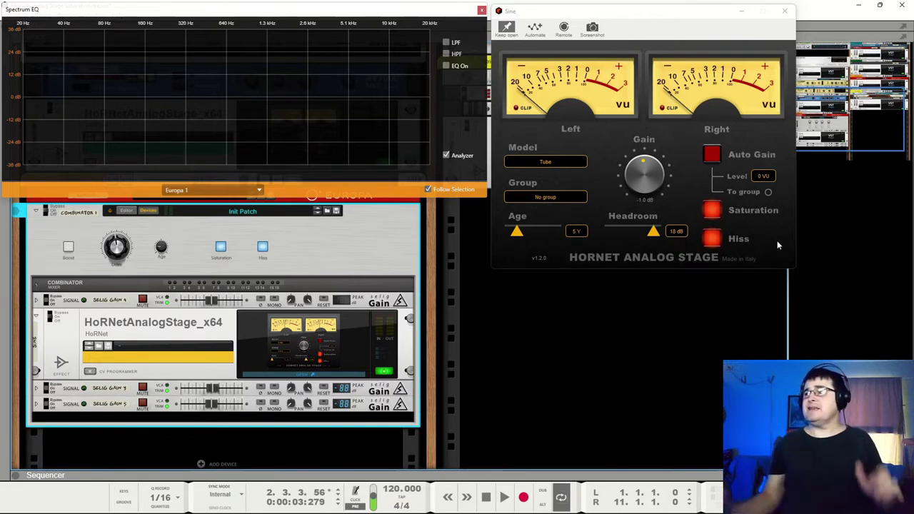
click(660, 177)
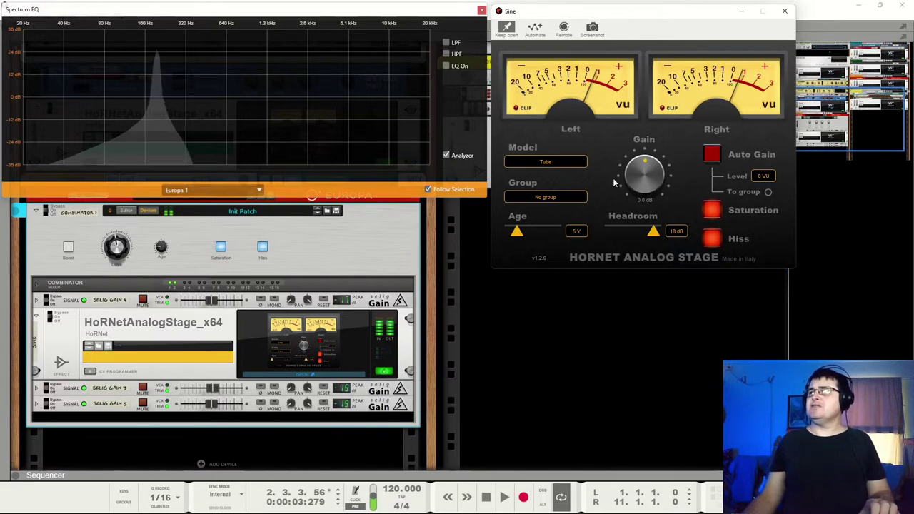
- Raise the Combinator's Drive to 10.8 dB gain and demonstrate the Analog Stage's Auto Gain by enabling and disabling it
drag(115, 250, 116, 241)
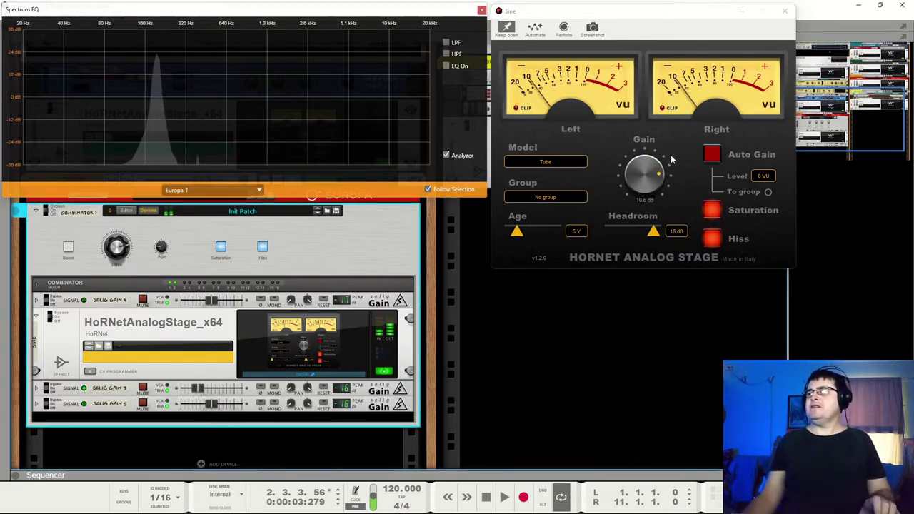
click(712, 154)
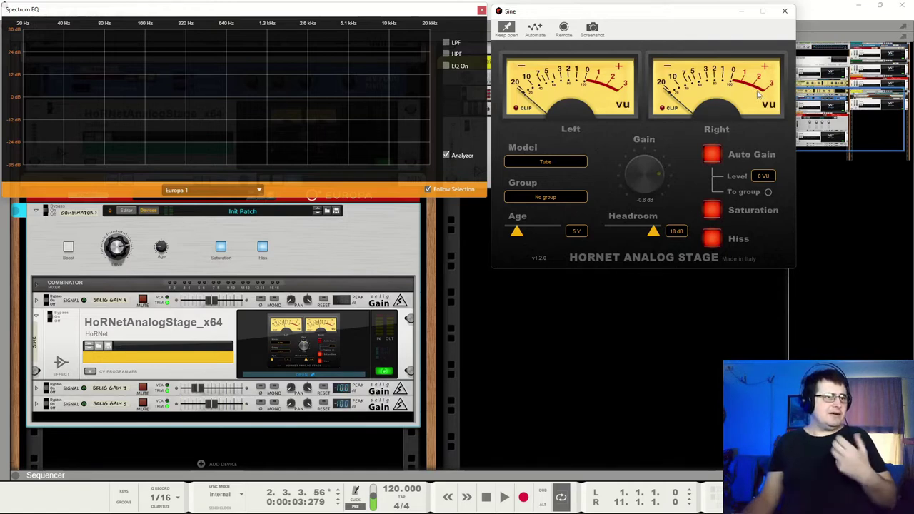
click(715, 157)
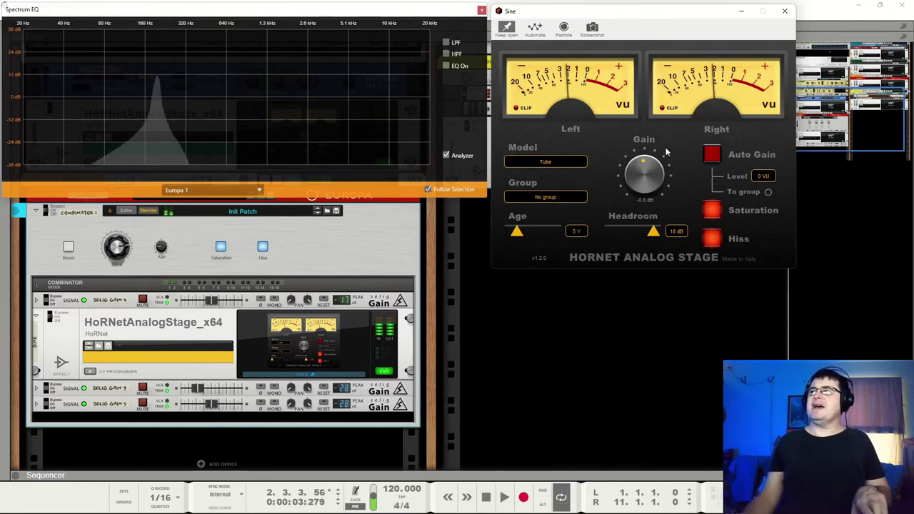
- Sweep the Analog Stage's Gain up to 6.0 dB and down to -6.0 dB, ending at -5.4 dB
mouse_move(666, 152)
mouse_down()
mouse_move(661, 143)
mouse_move(658, 154)
mouse_up()
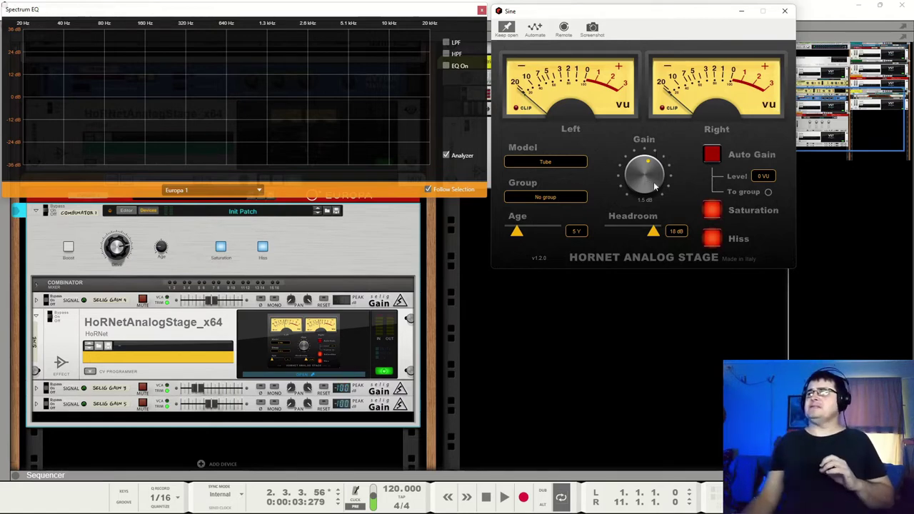
scroll(649, 167, up, 3)
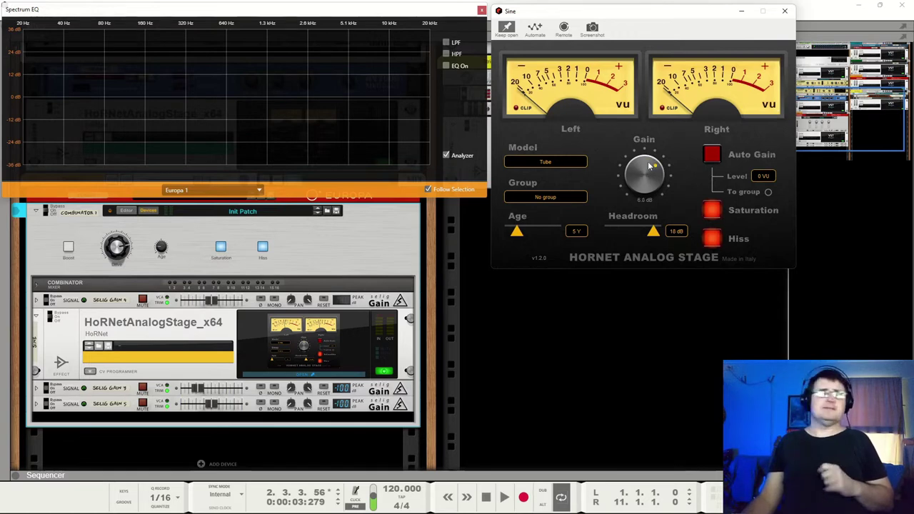
drag(649, 166, 659, 242)
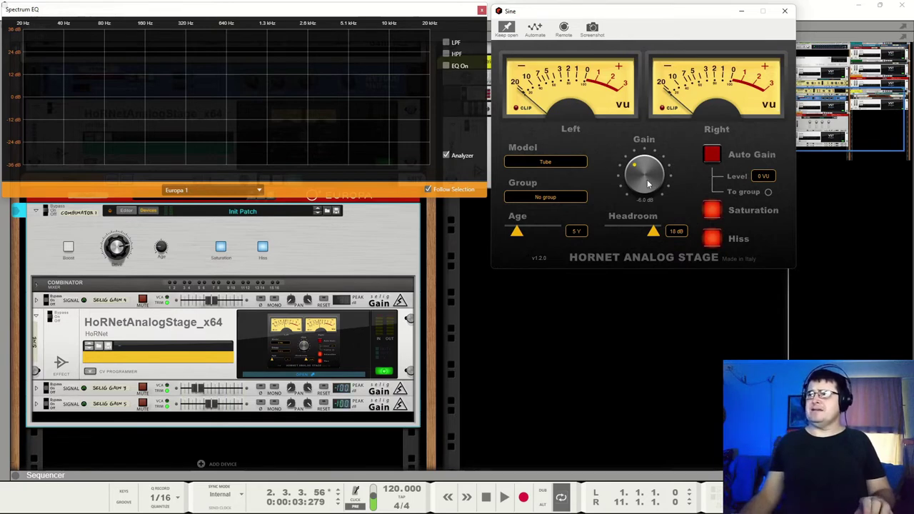
drag(648, 185, 652, 151)
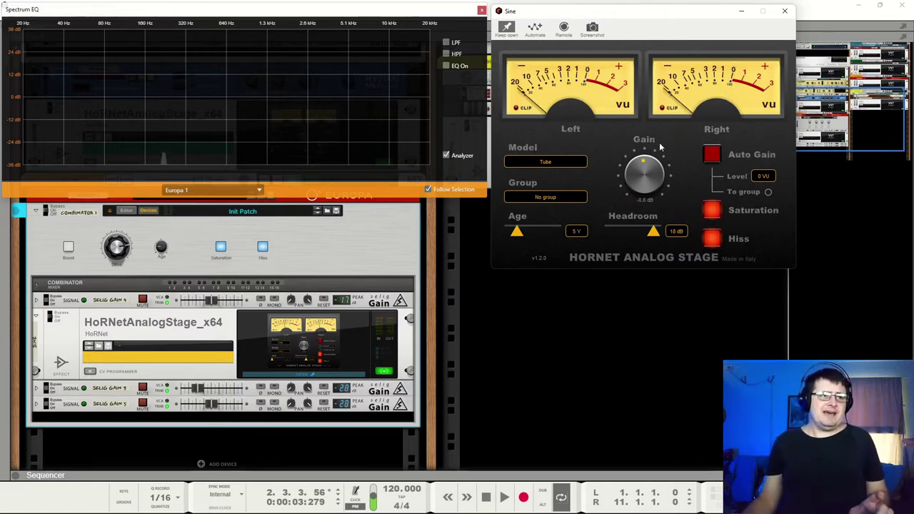
drag(647, 170, 649, 193)
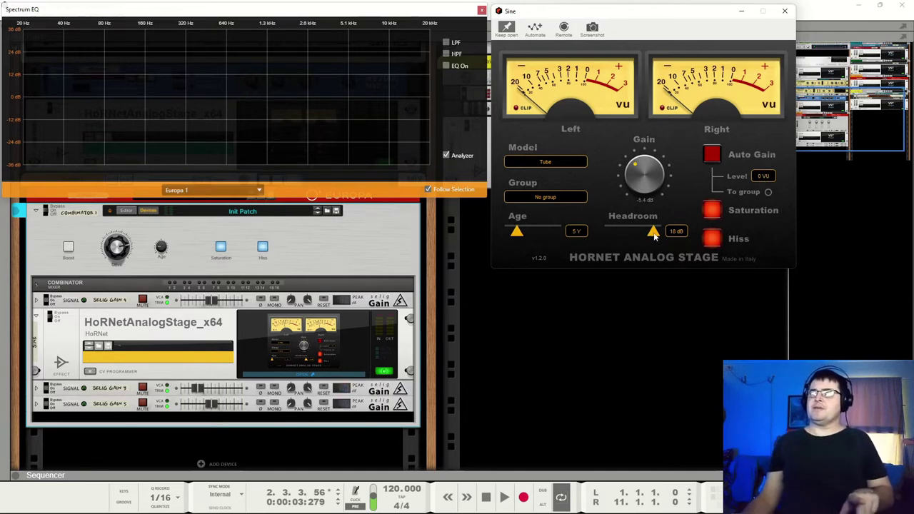
- Try Auto Gain with Headroom at 7 dB, restore Headroom to 18 dB, and turn Auto Gain off with Gain at 0.0 dB
drag(655, 238, 627, 237)
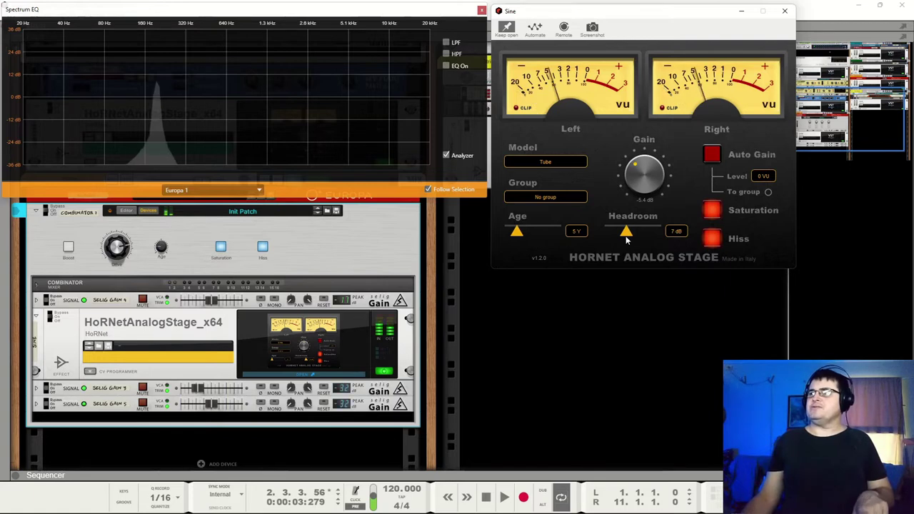
click(710, 153)
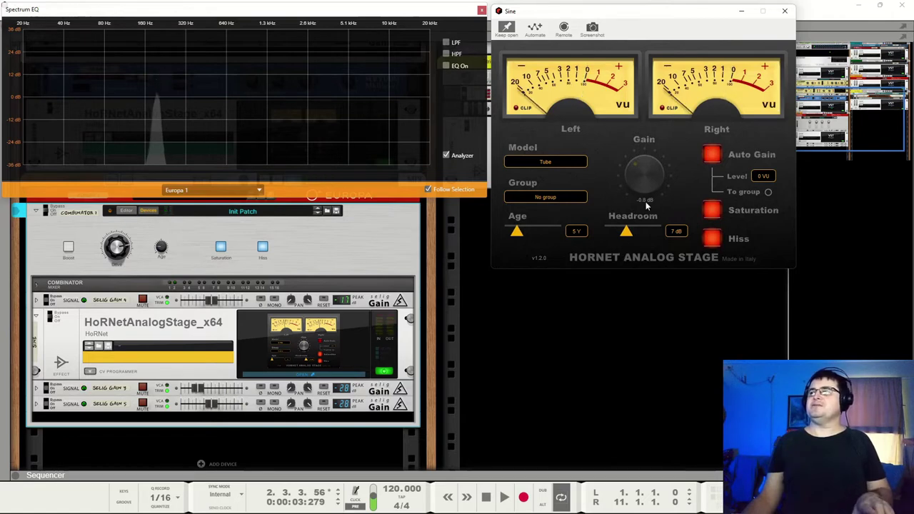
drag(628, 237, 654, 235)
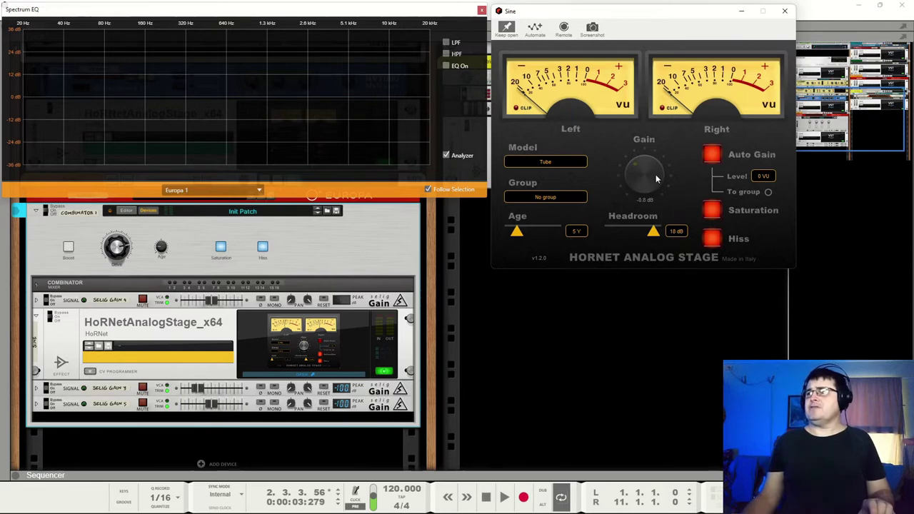
click(716, 157)
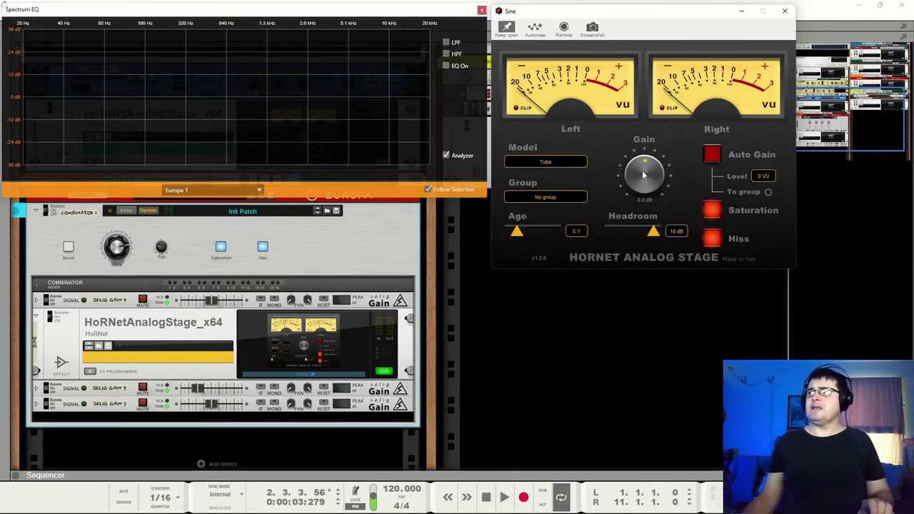
- Review the available Group choices, keeping No group selected, and close the Sine plugin and Spectrum EQ windows
click(561, 197)
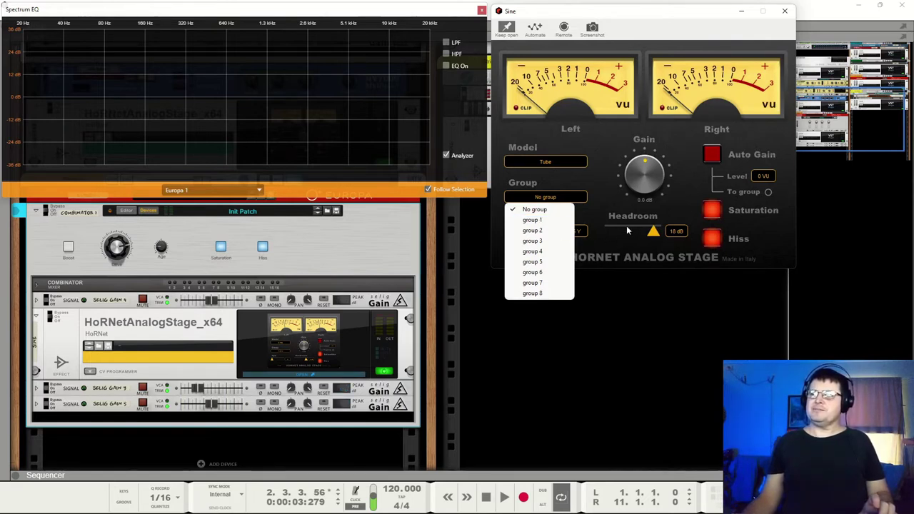
click(606, 153)
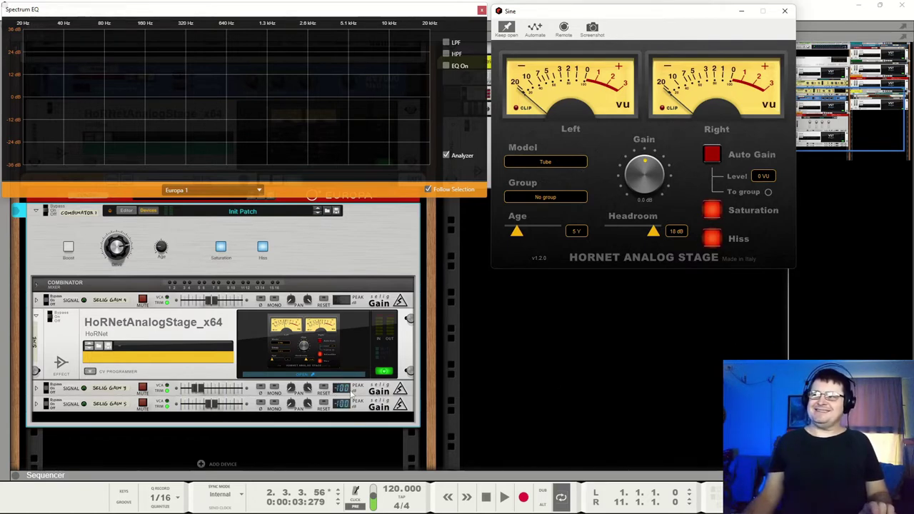
click(709, 241)
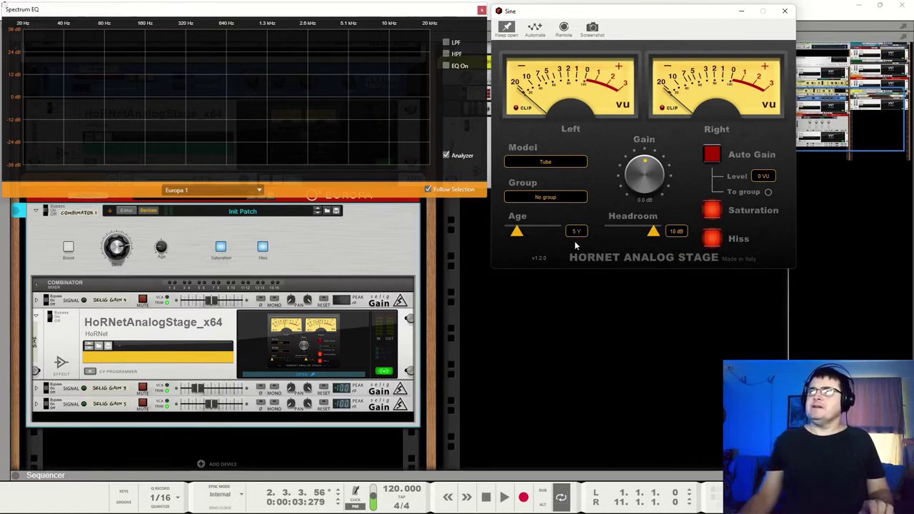
click(785, 11)
click(483, 10)
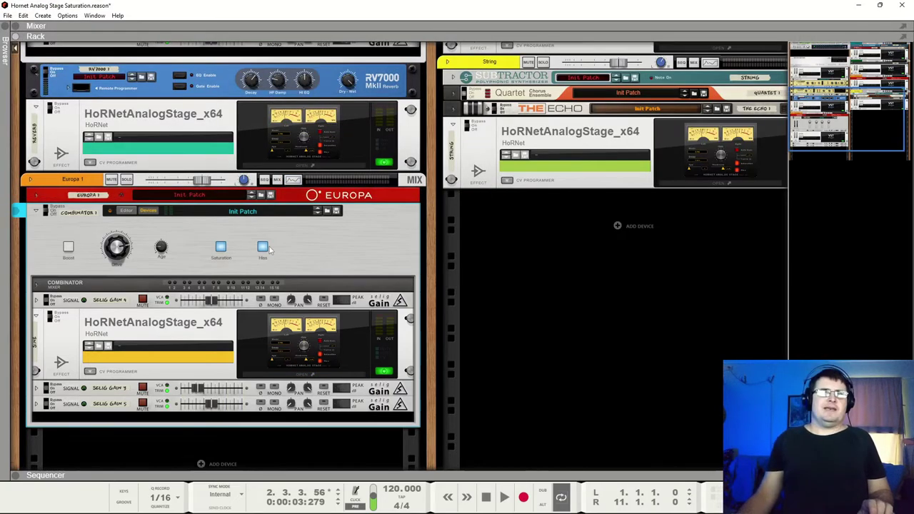
- Open the Master and Reverb Analog Stage windows together, keep the Master one open, and arrange them side by side
scroll(281, 271, up, 4)
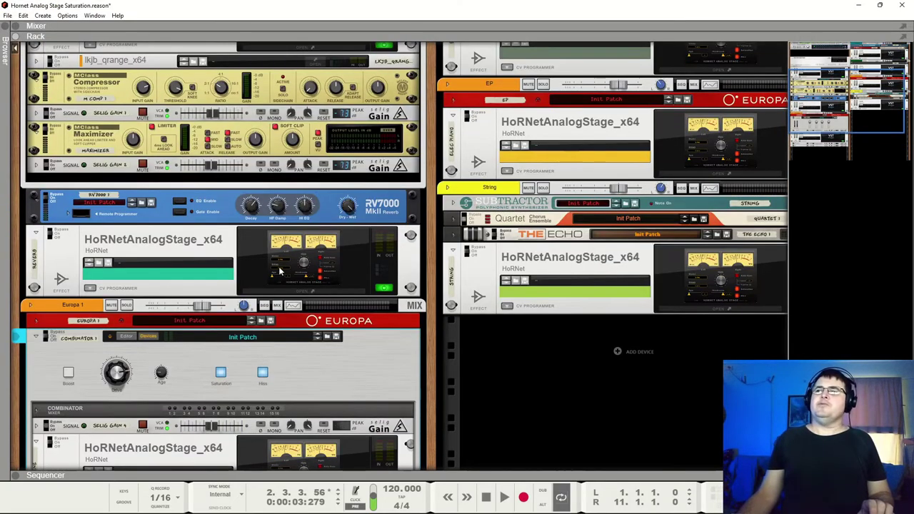
click(289, 264)
drag(214, 122, 668, 83)
scroll(283, 155, up, 4)
click(283, 154)
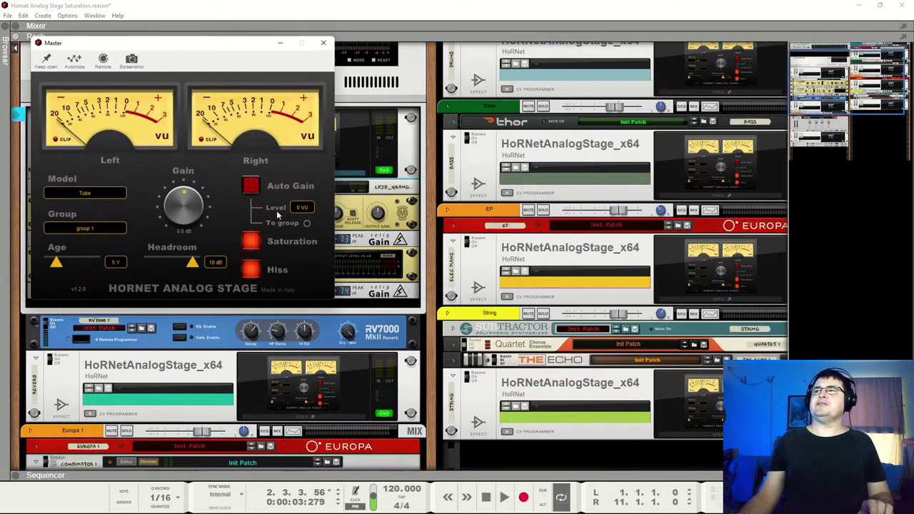
click(46, 60)
click(280, 373)
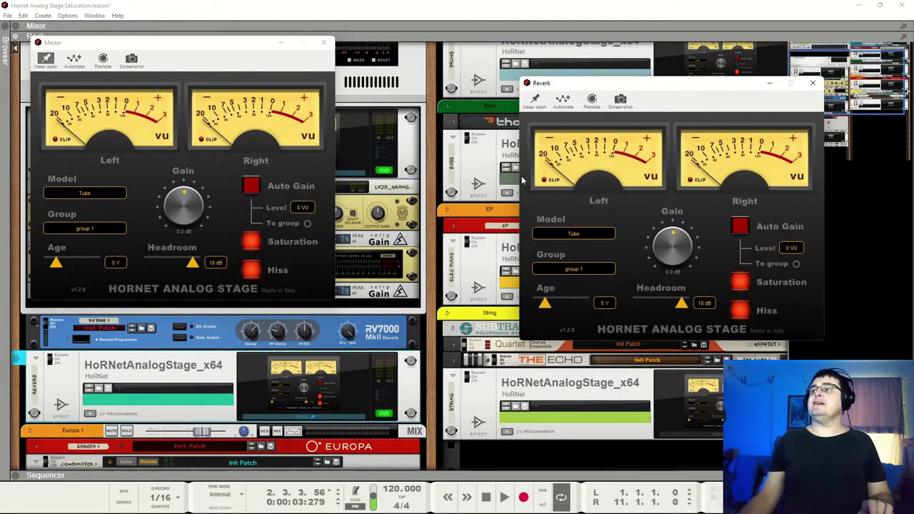
drag(575, 86, 394, 44)
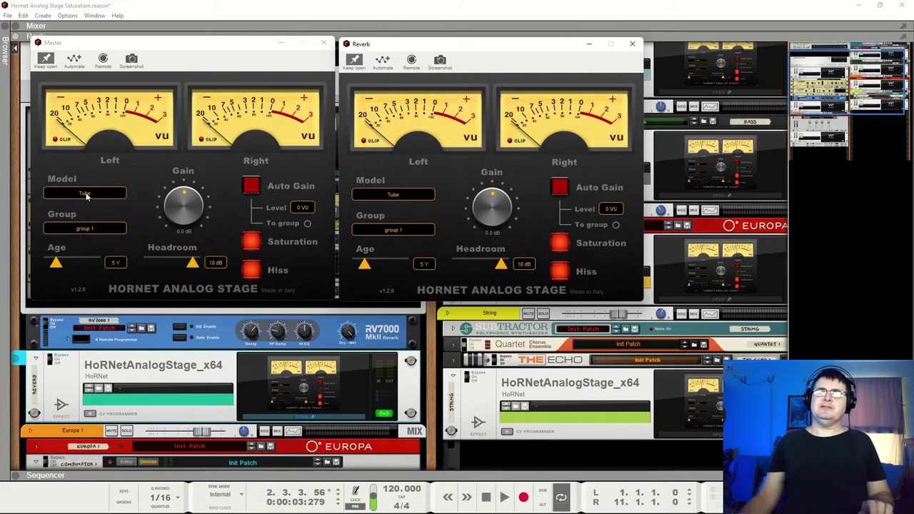
- Switch the Master's model to Op. Amp. and test the group-linked Age, Headroom, Saturation and Hiss controls at their existing settings
click(85, 194)
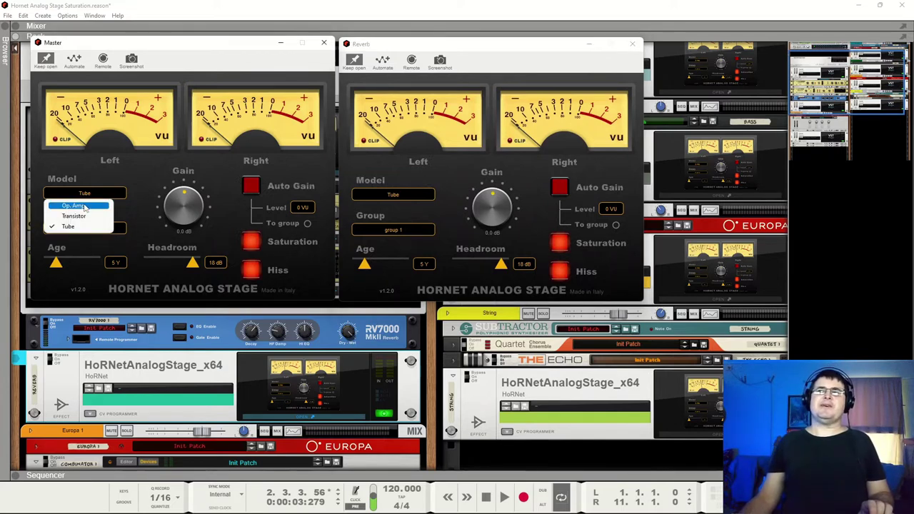
click(78, 206)
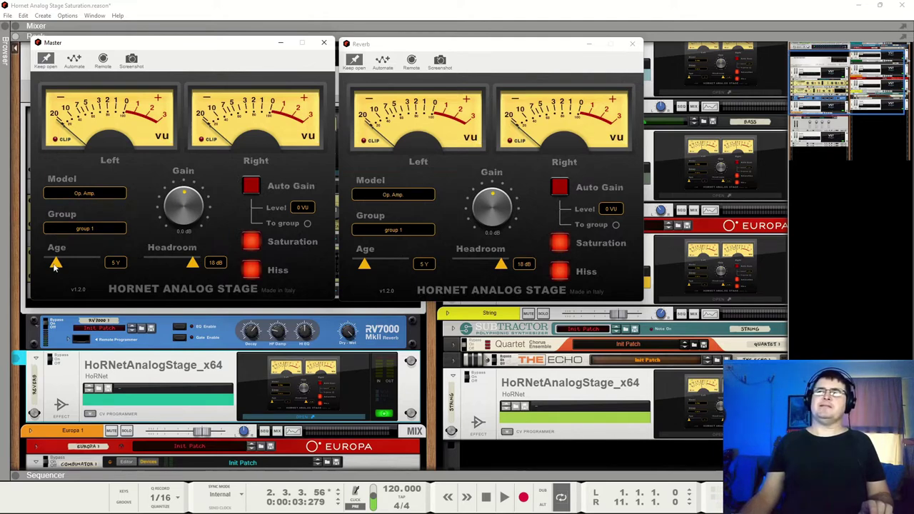
drag(56, 264, 58, 267)
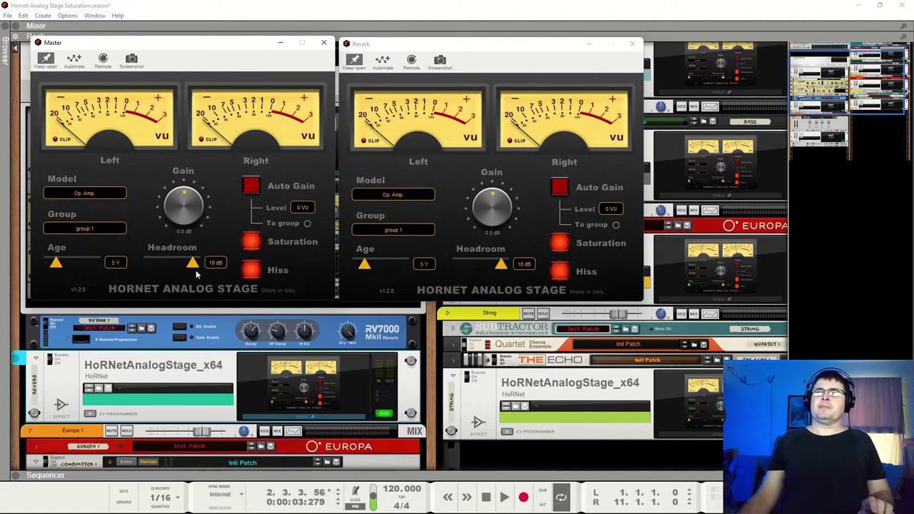
mouse_move(193, 266)
mouse_down()
mouse_move(177, 266)
mouse_move(193, 266)
mouse_up()
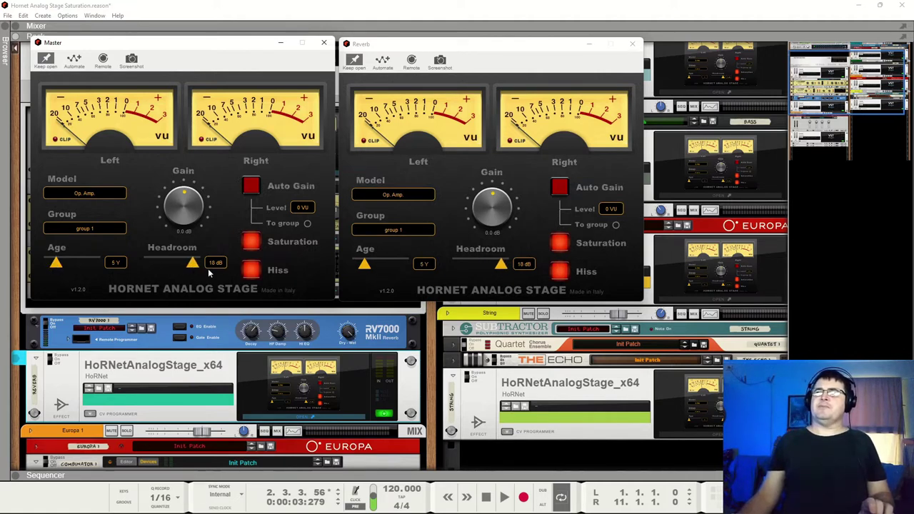
click(255, 246)
click(255, 246)
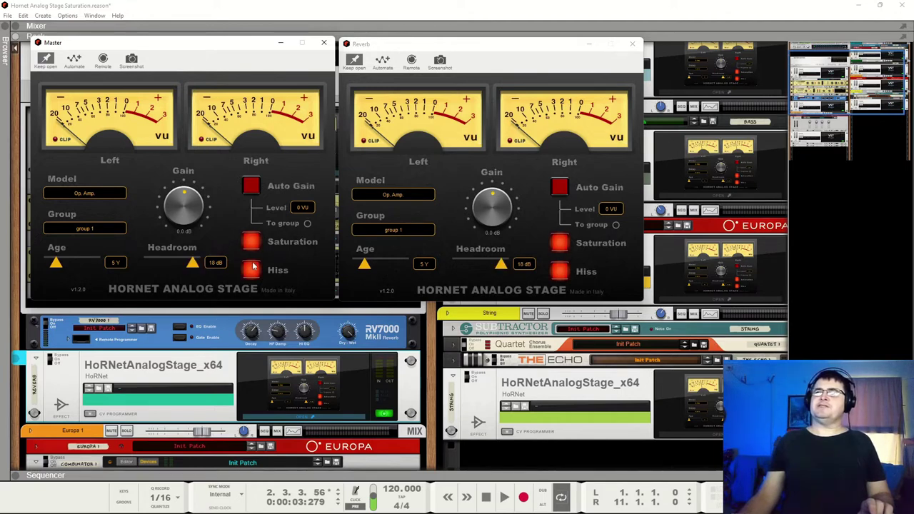
click(252, 269)
click(252, 269)
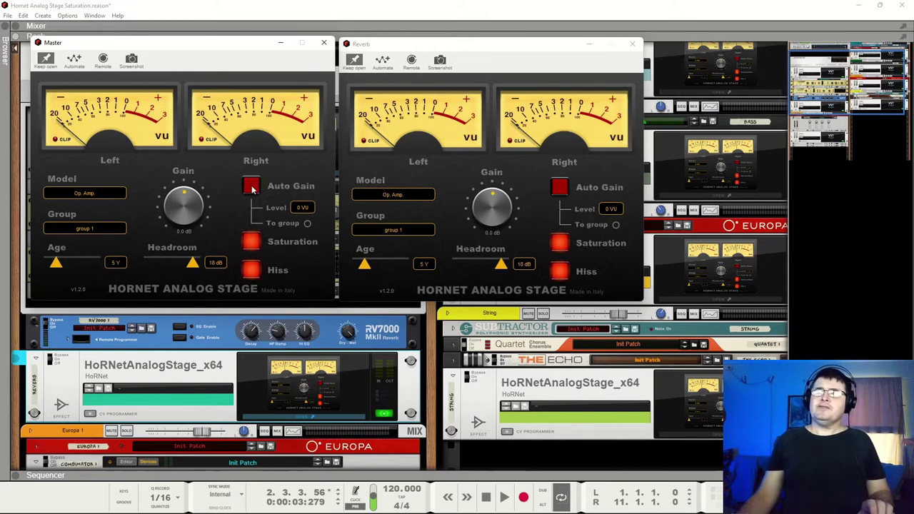
- Play the song with the Master's Auto Gain enabled and extended to the group, and turn Auto Gain off and stop playback
key(space)
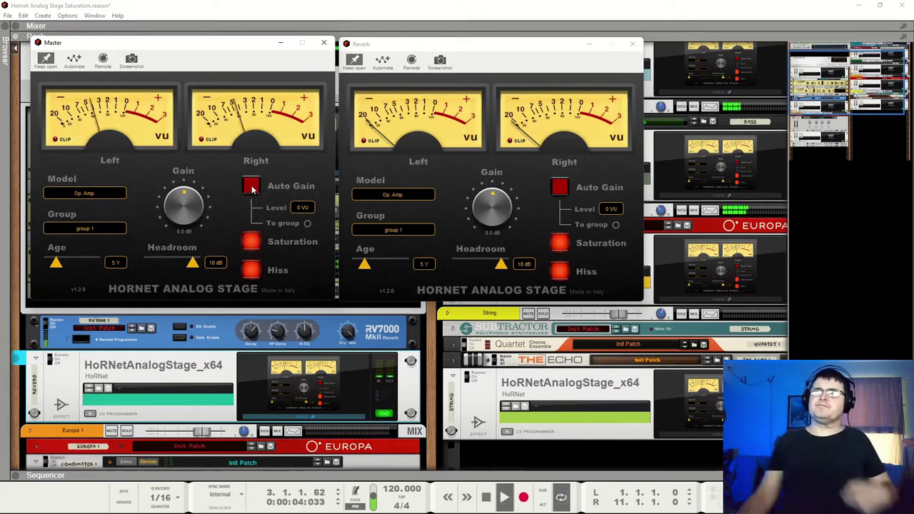
click(252, 186)
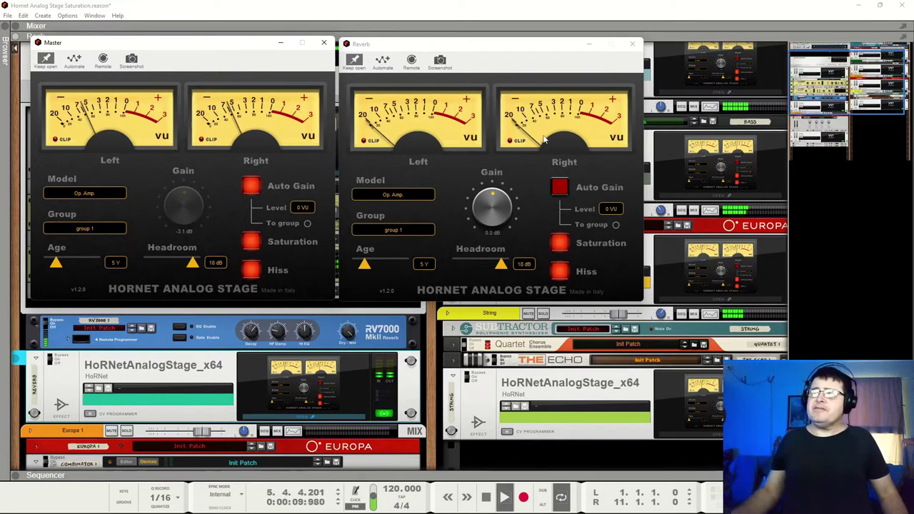
click(308, 224)
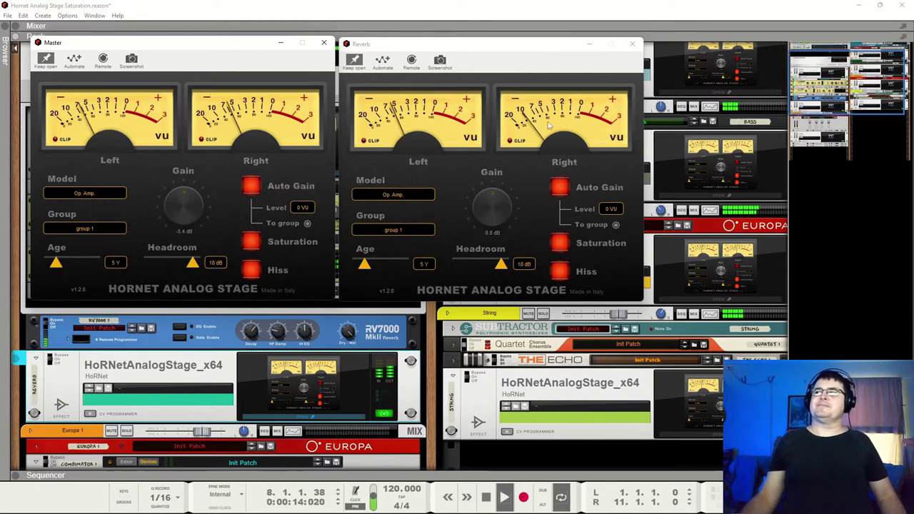
click(560, 188)
key(space)
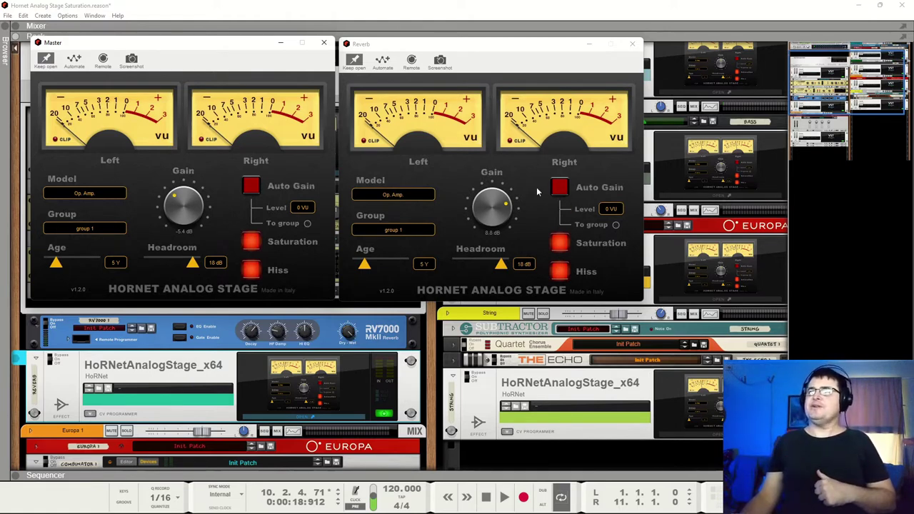
- Reset the Reverb and Master Gain to 0.0 dB, return the group's model to Tube, and close both plugin windows
ctrl+click(488, 217)
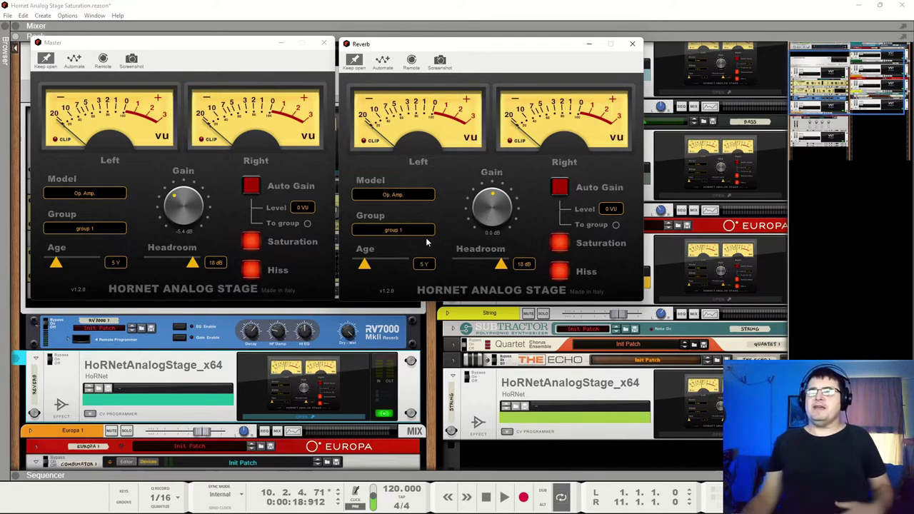
ctrl+click(187, 211)
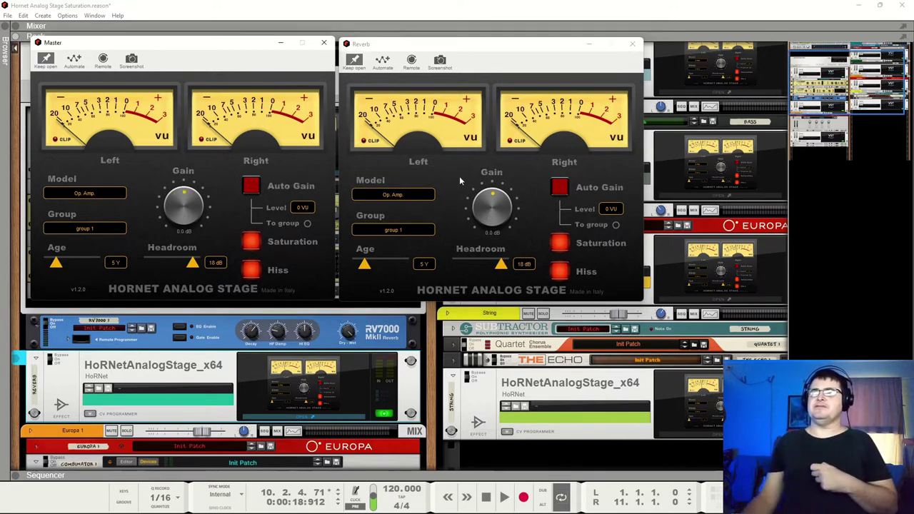
click(95, 198)
click(84, 221)
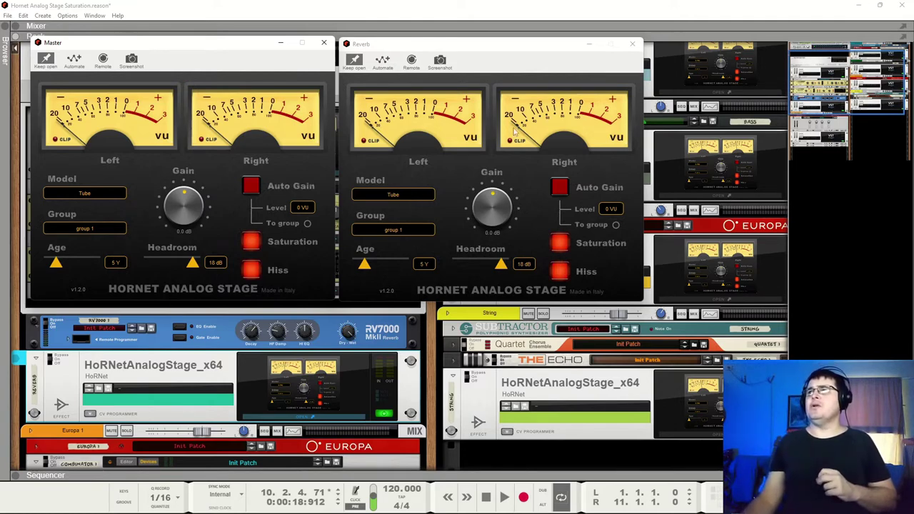
click(632, 43)
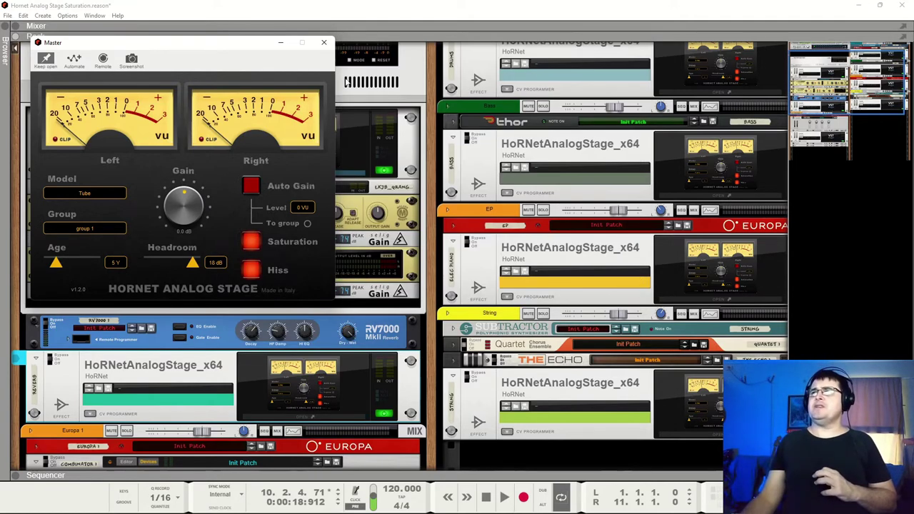
click(323, 42)
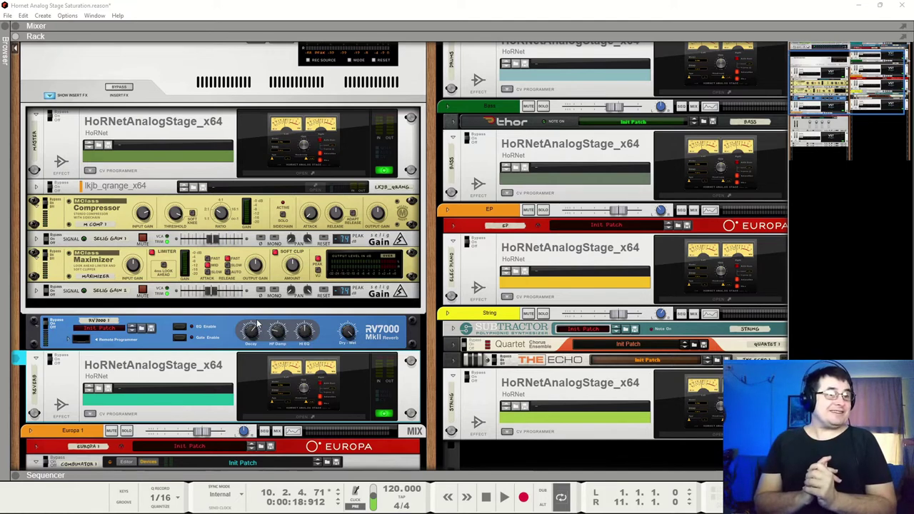
- Inspect the Master Analog Stage's Group choices and other controls, keep group 1 selected, and close the plugin window
click(302, 143)
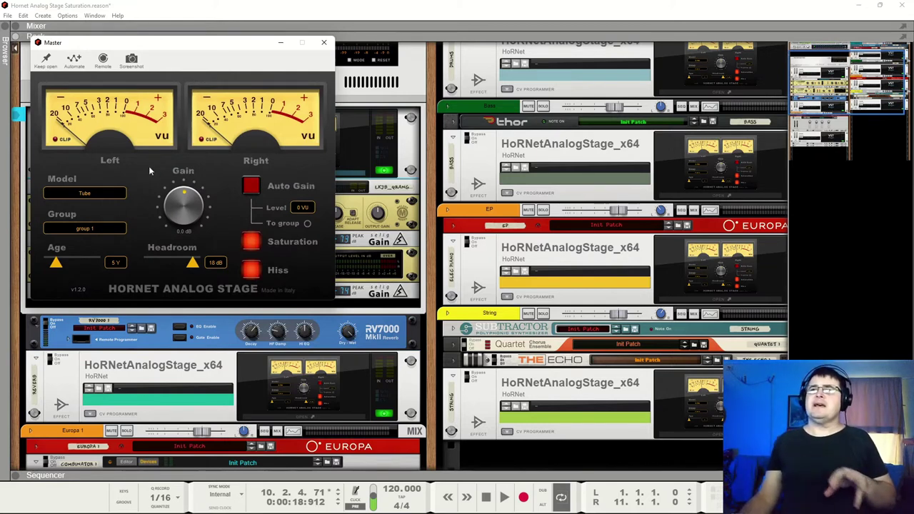
click(108, 228)
click(122, 212)
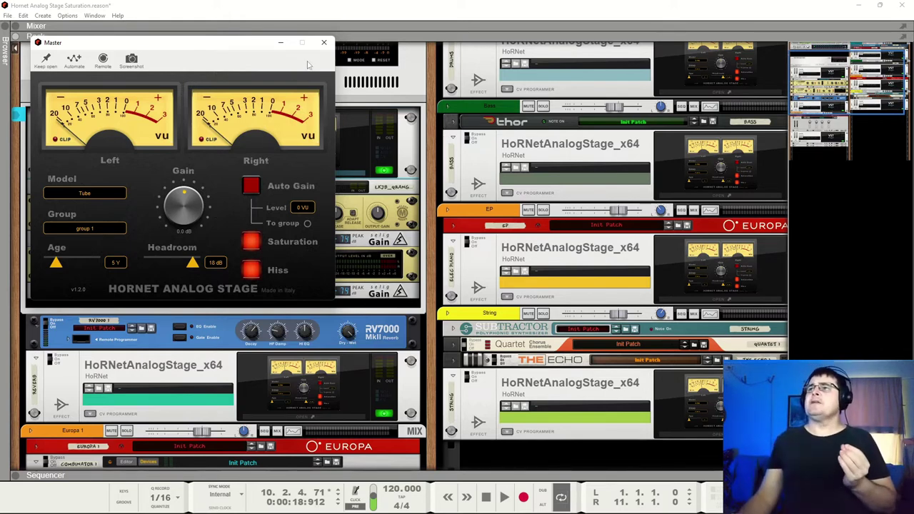
click(324, 44)
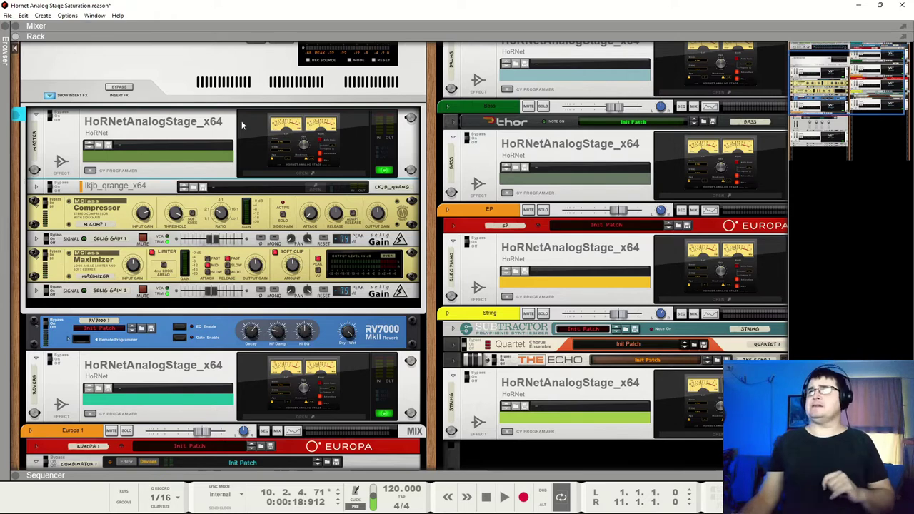
double_click(299, 145)
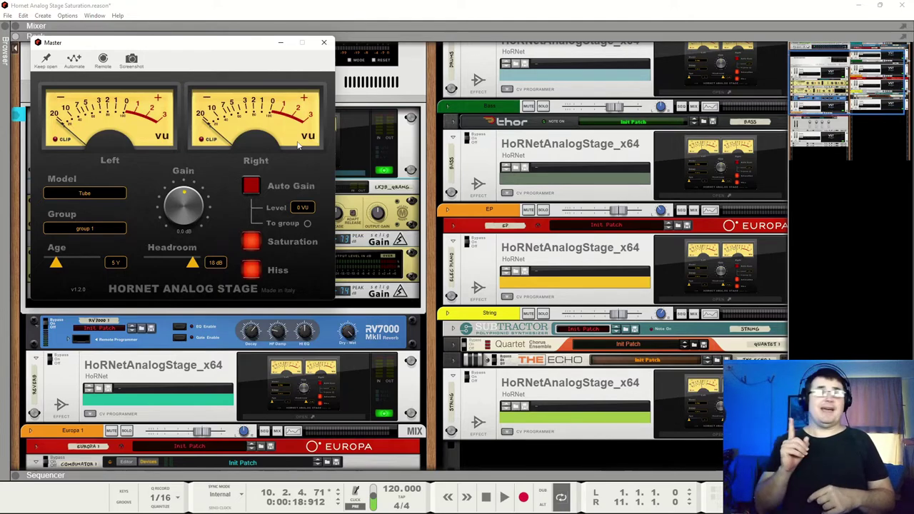
click(324, 42)
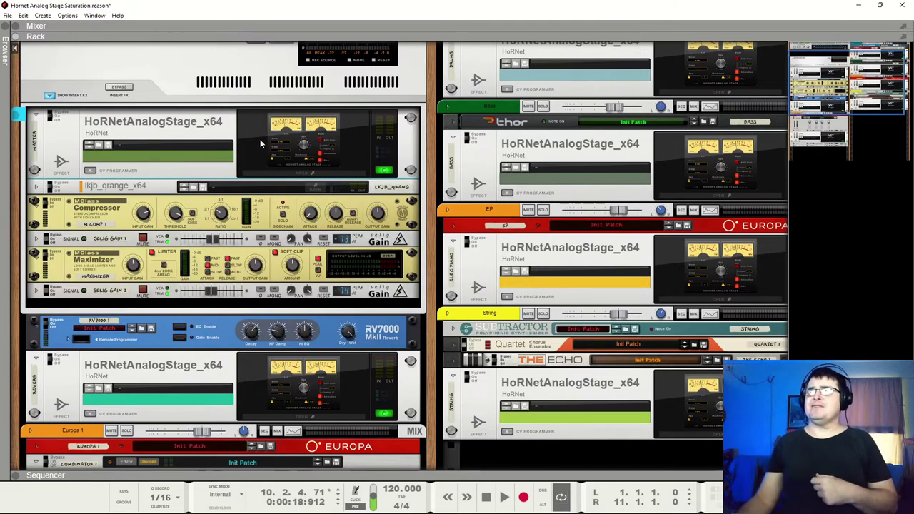
click(306, 141)
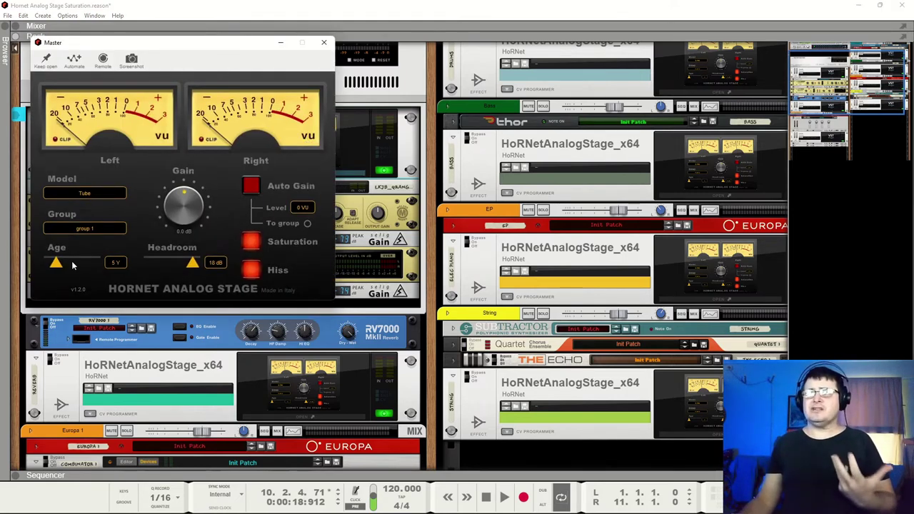
click(323, 42)
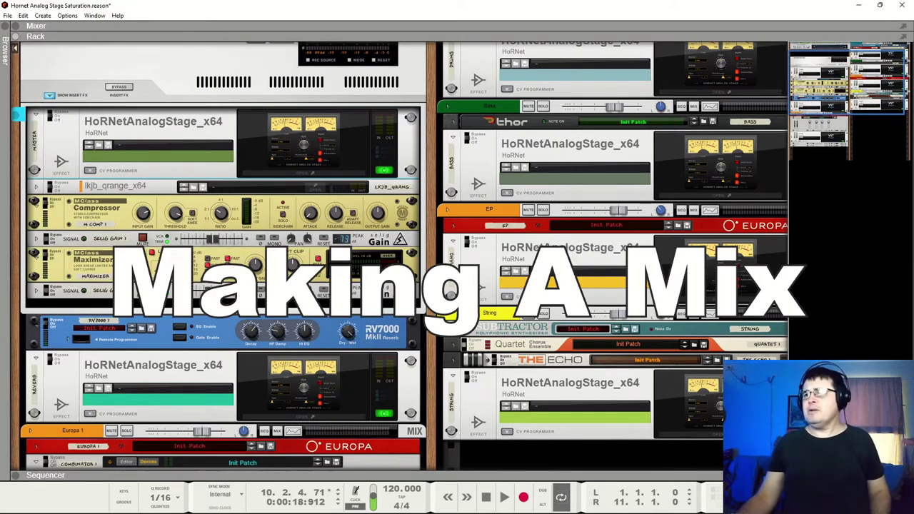
- Play the song and compare the Master Analog Stage with Saturation off and on, leaving it on and closing its window
scroll(424, 328, up, 2)
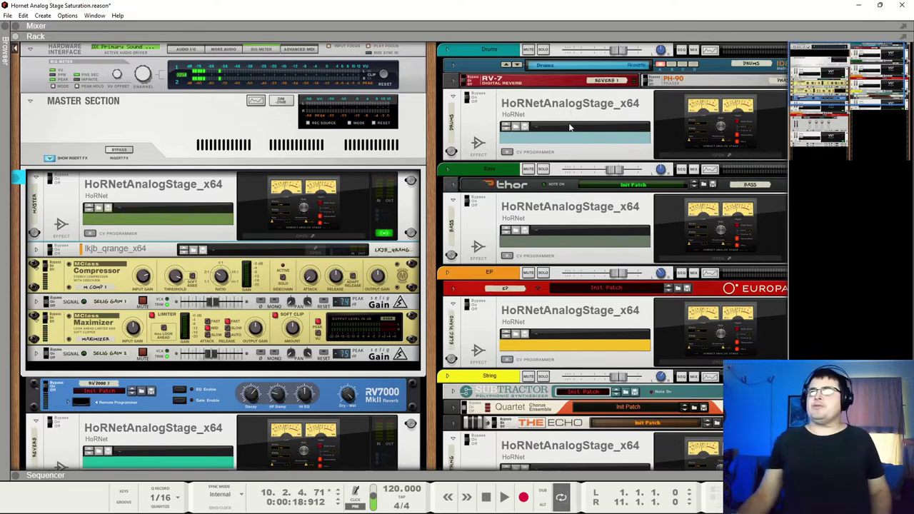
click(504, 498)
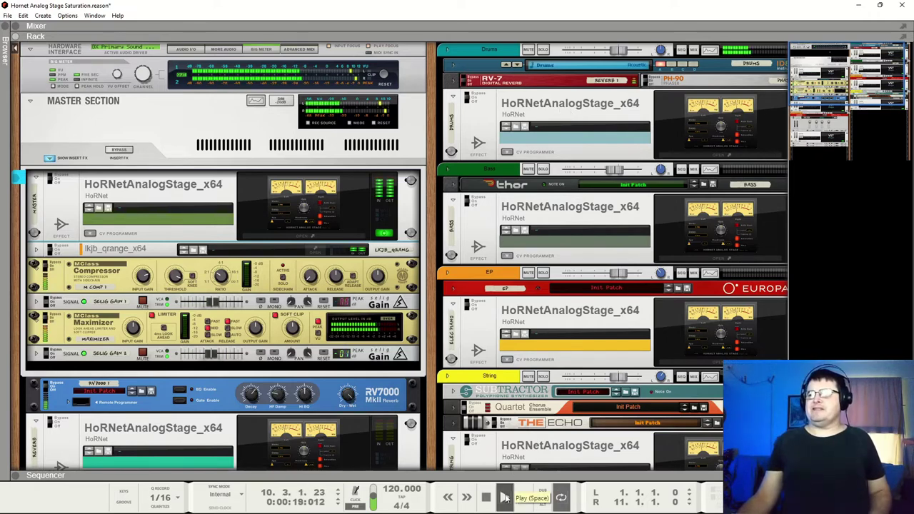
click(304, 236)
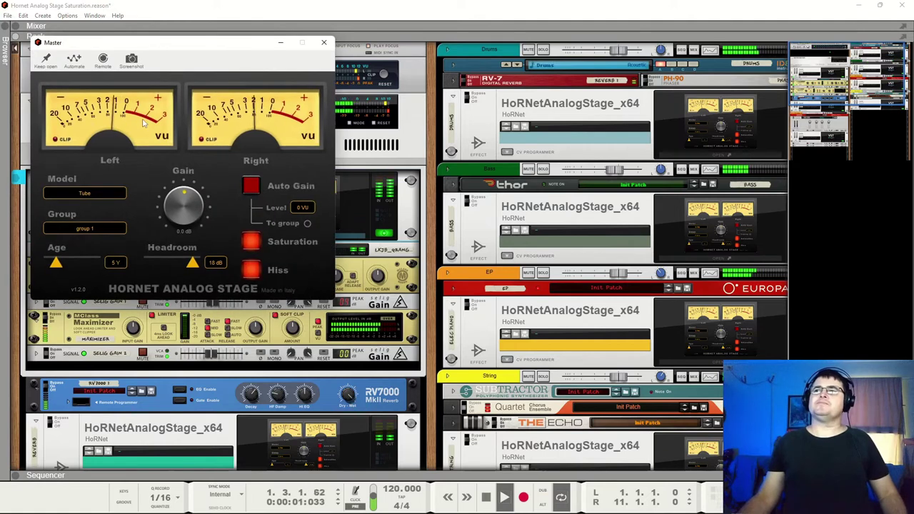
click(251, 244)
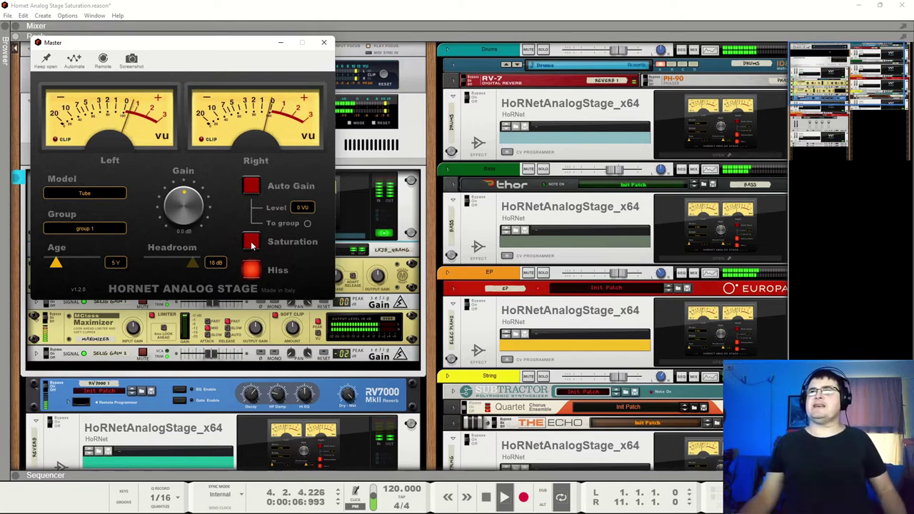
click(252, 243)
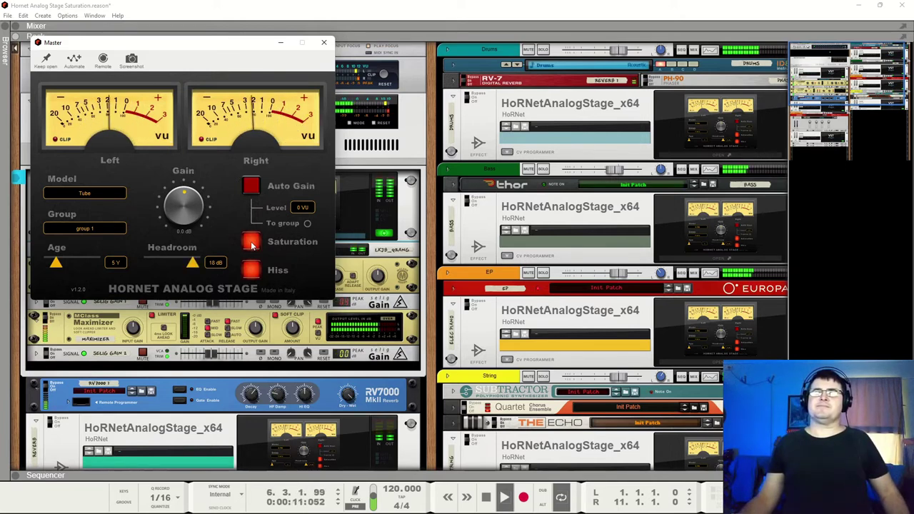
click(251, 243)
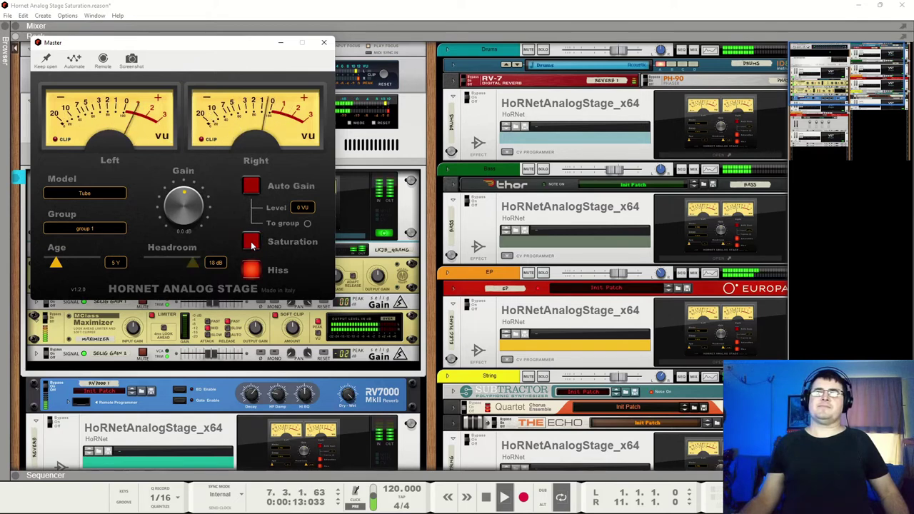
click(252, 243)
click(252, 244)
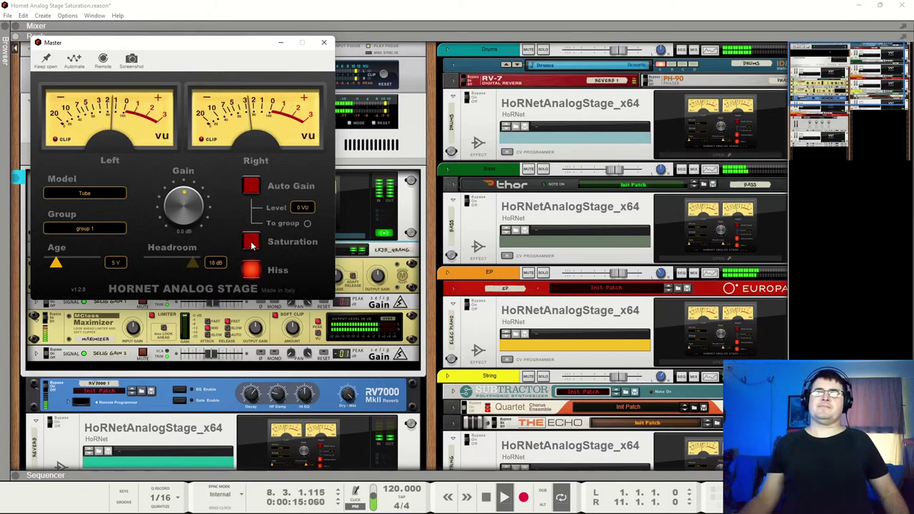
click(252, 243)
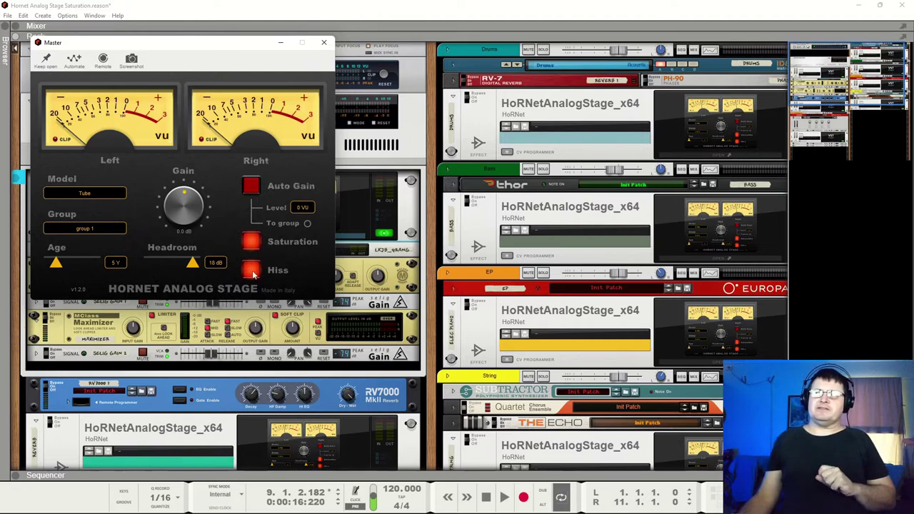
click(324, 45)
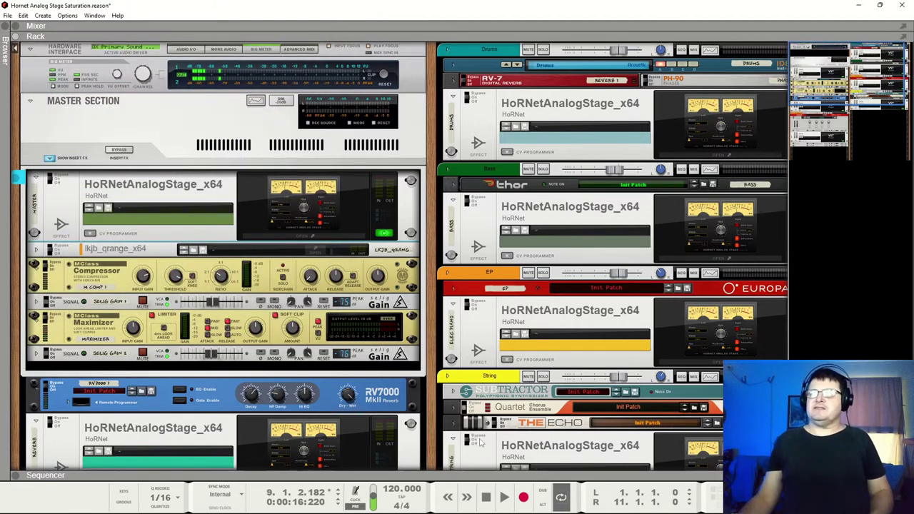
- Play the song and bypass the Analog Stages on the Master, Reverb, Drums, Bass, Elec Piano and String channels
click(504, 498)
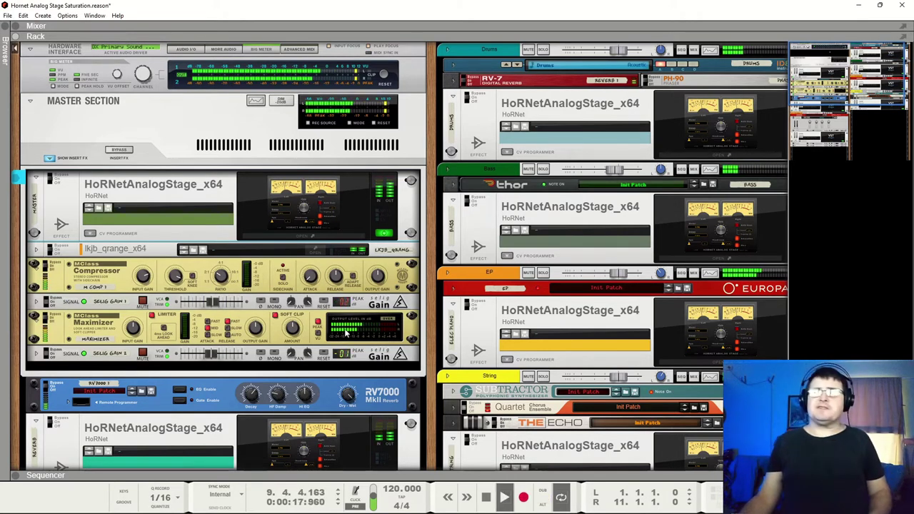
click(51, 178)
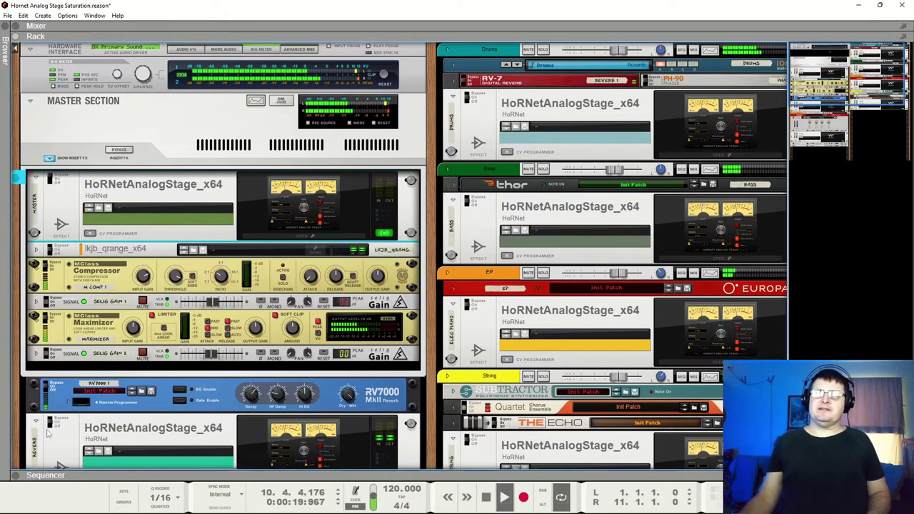
click(477, 105)
click(466, 202)
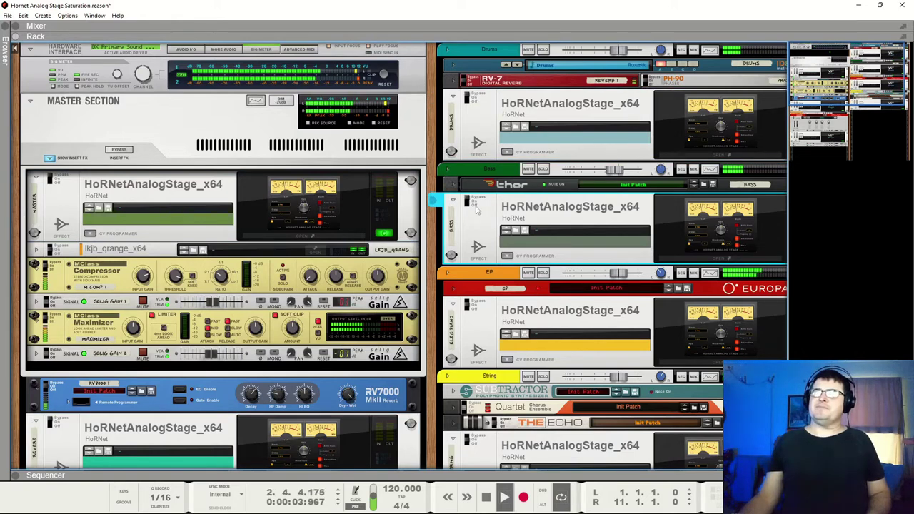
scroll(472, 214, down, 2)
click(472, 250)
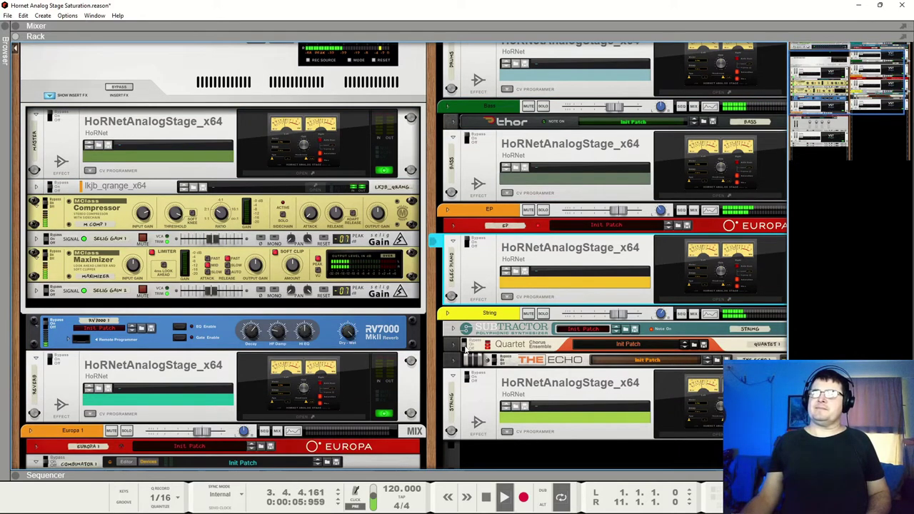
click(468, 345)
click(468, 377)
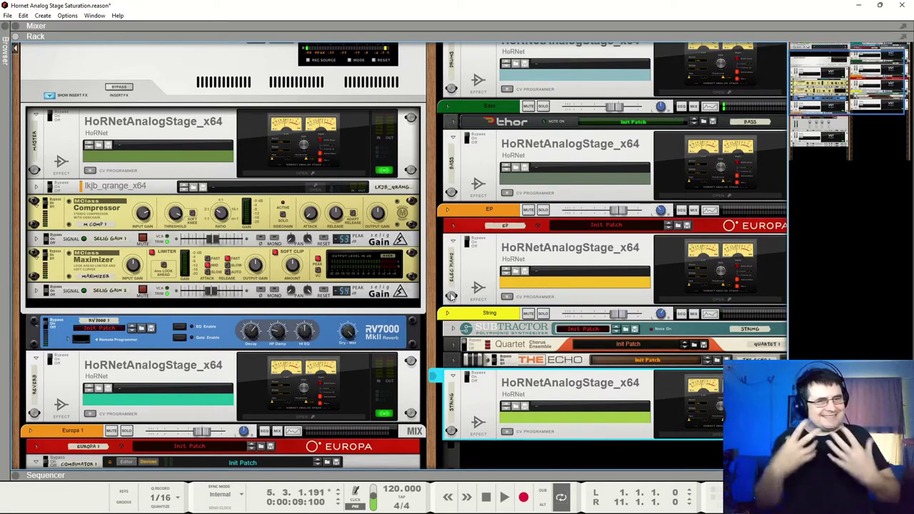
- Open the Drums Analog Stage, keep its window open, and switch the device back on during playback
scroll(576, 287, up, 2)
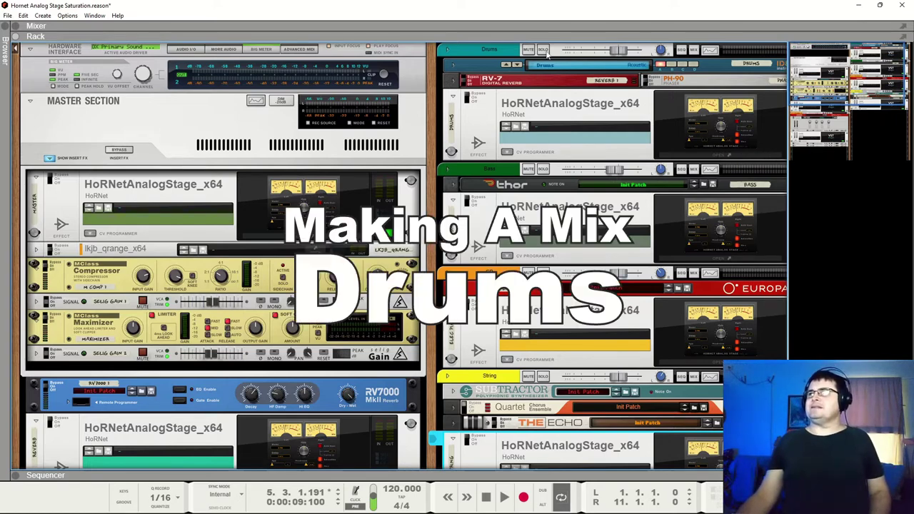
drag(796, 71, 801, 72)
click(614, 123)
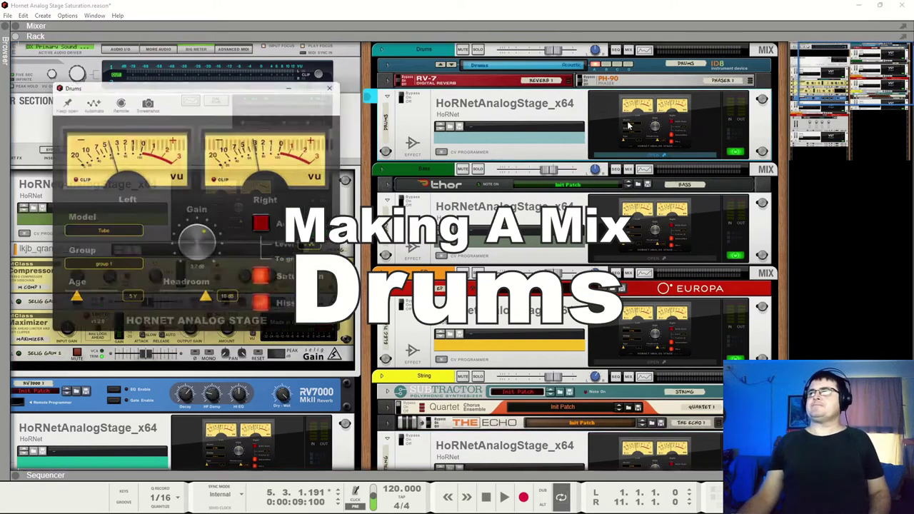
key(space)
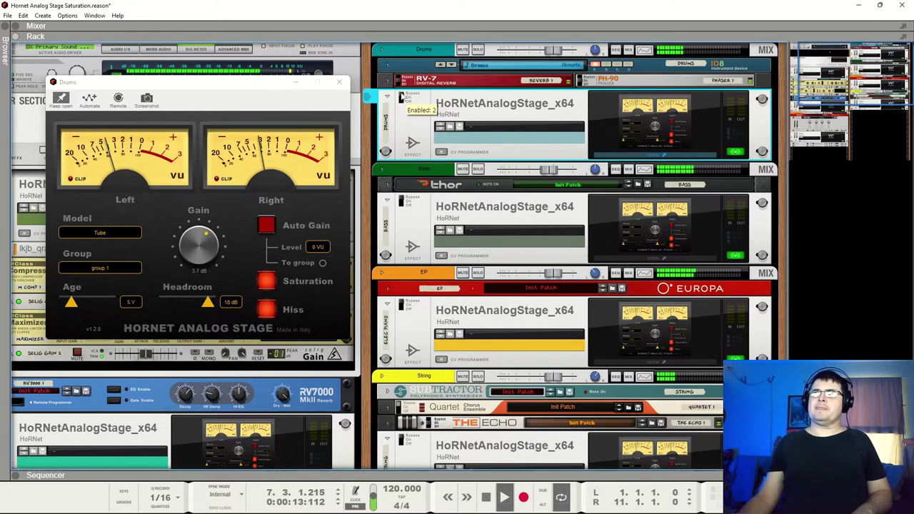
click(404, 100)
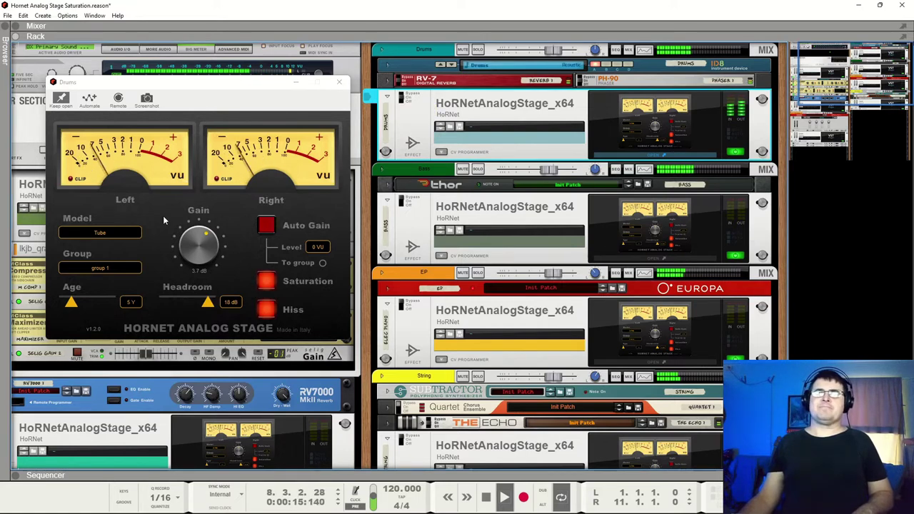
- Reset the Drums Gain to 0.0 dB and set its model to Op. Amp. with an Age of 0 Y
click(202, 238)
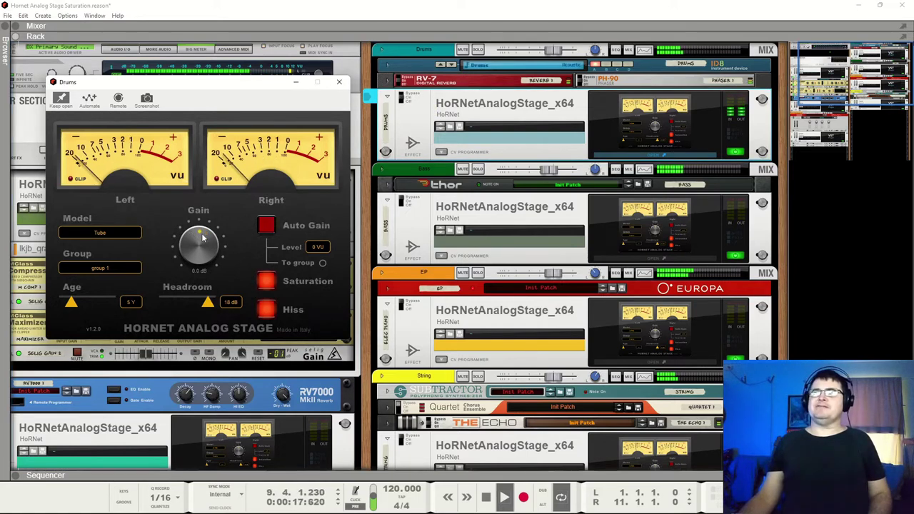
click(103, 234)
click(87, 245)
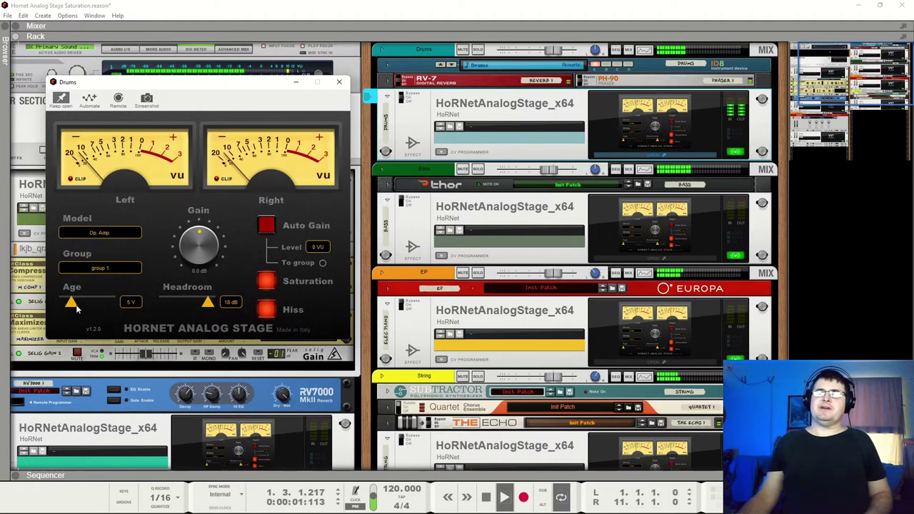
drag(77, 309, 63, 308)
- Try the Drums Gain at 8.0 dB and with Auto Gain at 0 VU, and turn Auto Gain off and stop playback
drag(203, 248, 206, 198)
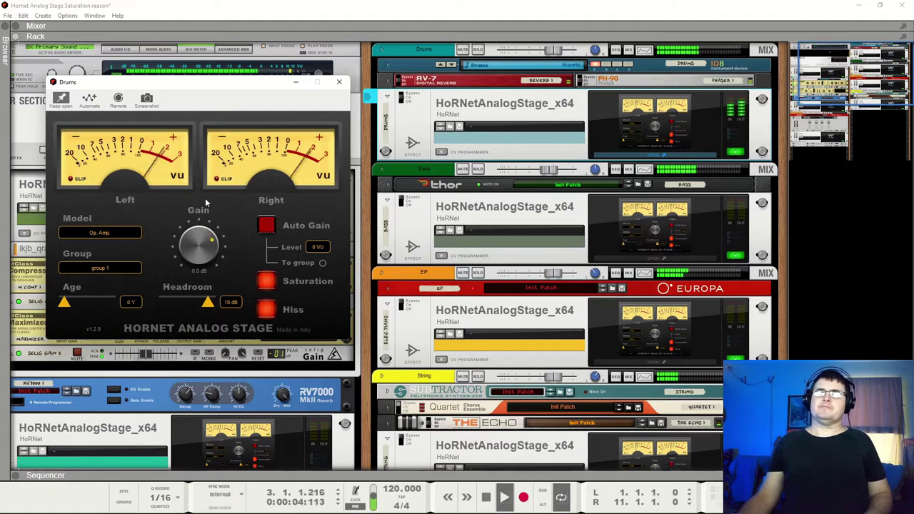
click(266, 227)
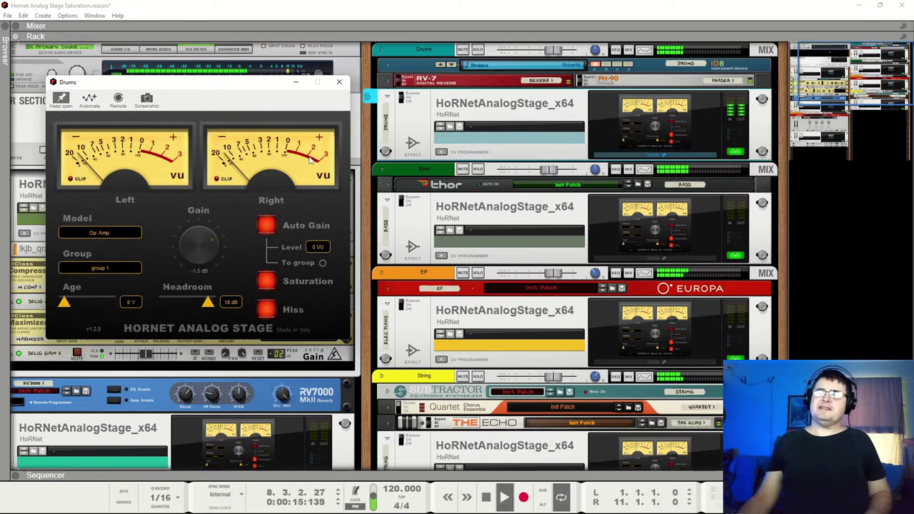
click(268, 227)
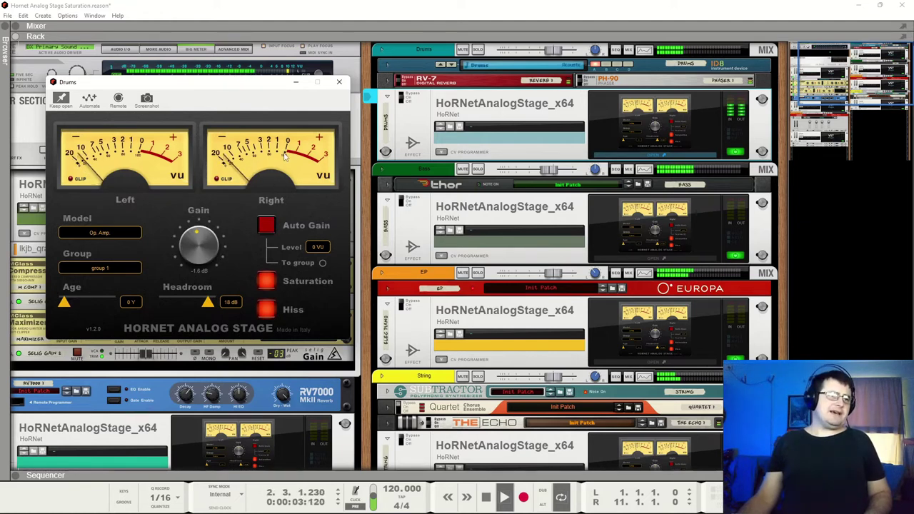
key(space)
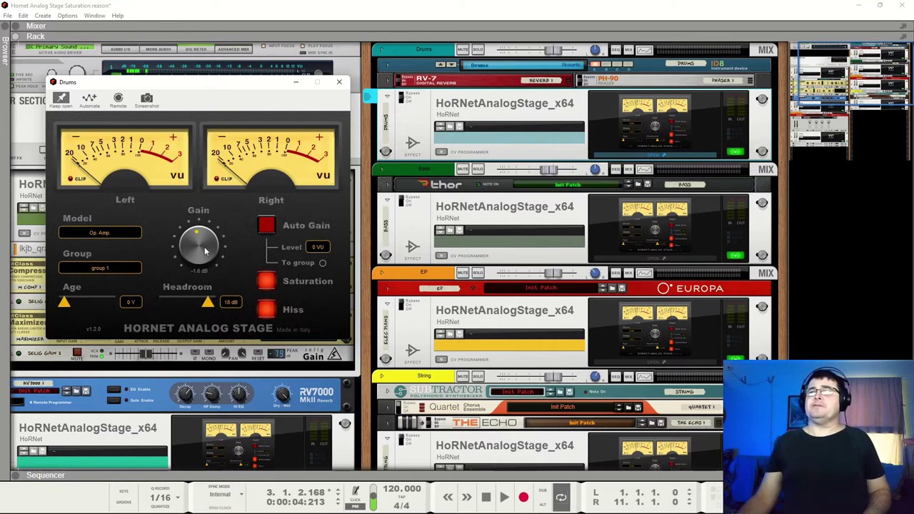
- Raise the Drums Gain from a 0.0 dB reset to 11.0 dB and try lowering the Drums channel fader during playback
key(space)
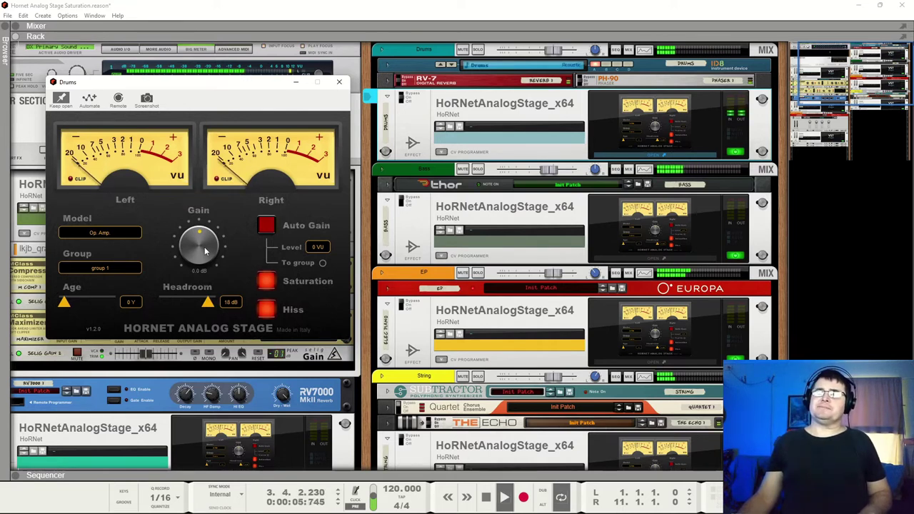
drag(205, 250, 205, 182)
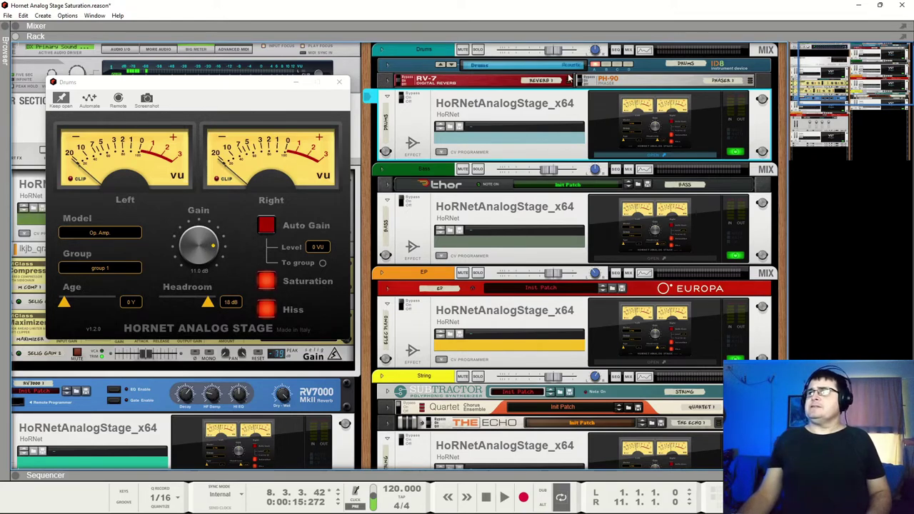
key(space)
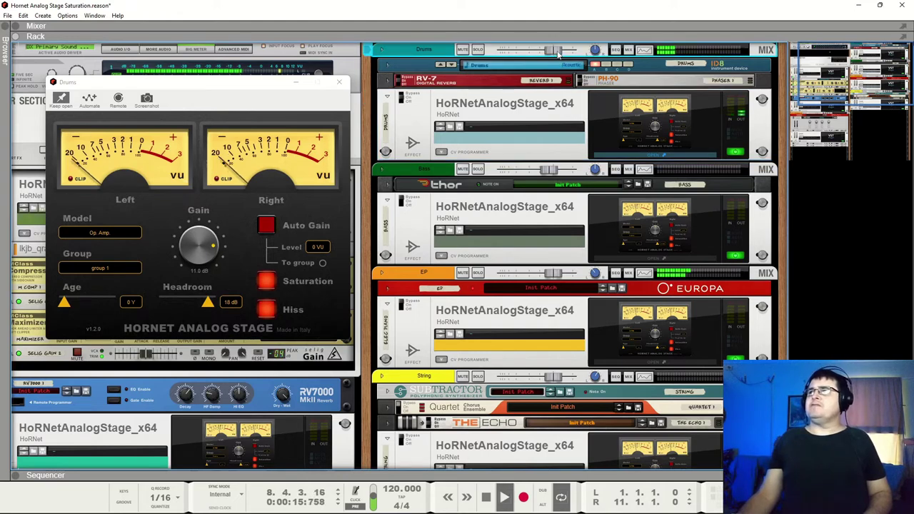
drag(559, 55, 539, 58)
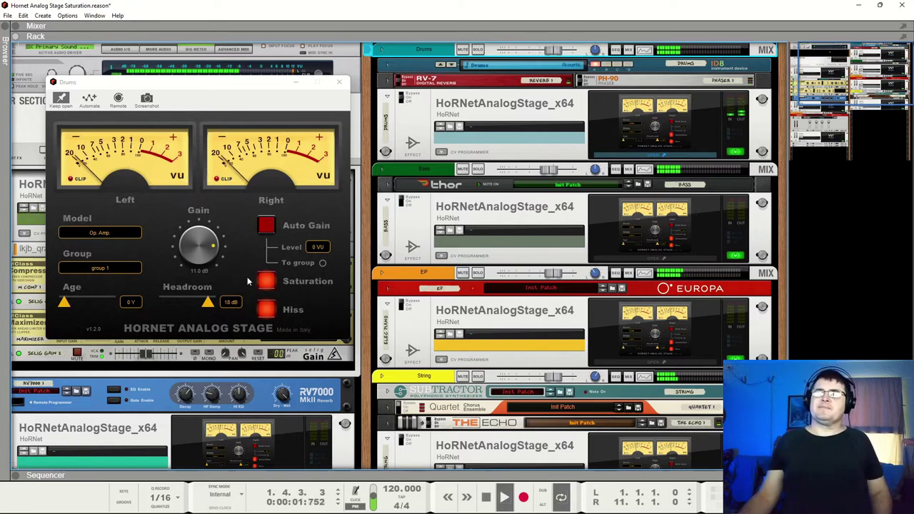
- Reset the Drums Gain to 0.0 dB, switch Saturation back on and raise the Gain to 10.1 dB during playback
click(267, 282)
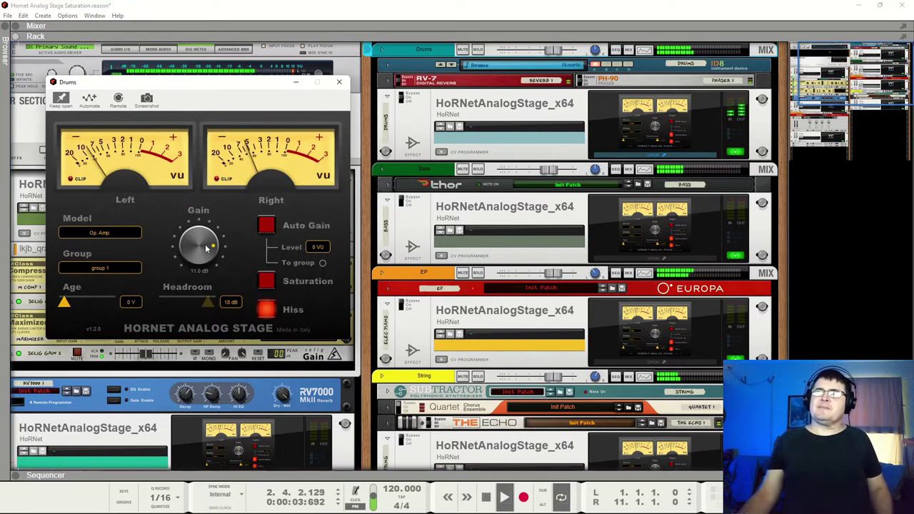
ctrl+click(207, 248)
click(266, 282)
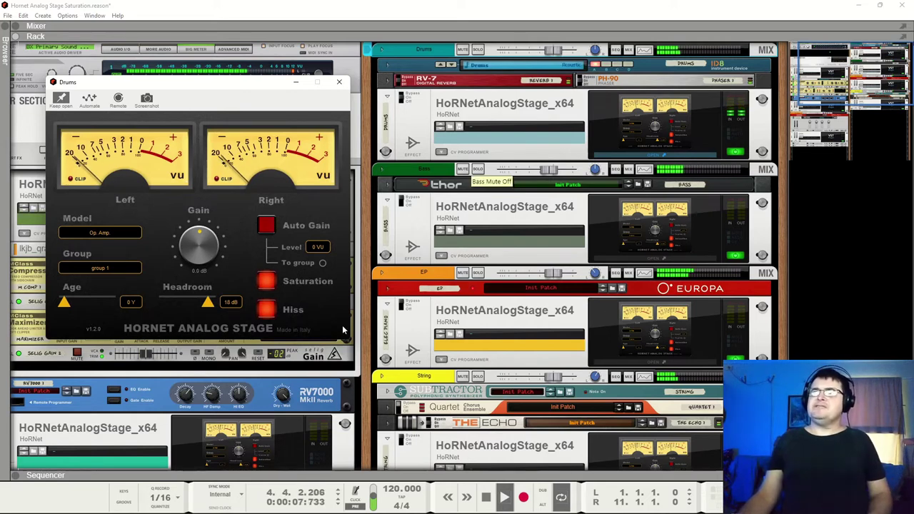
drag(222, 236, 212, 188)
- Compare the mix with the Drums Saturation off and on at 10.1 dB Gain, leaving Saturation on
click(266, 282)
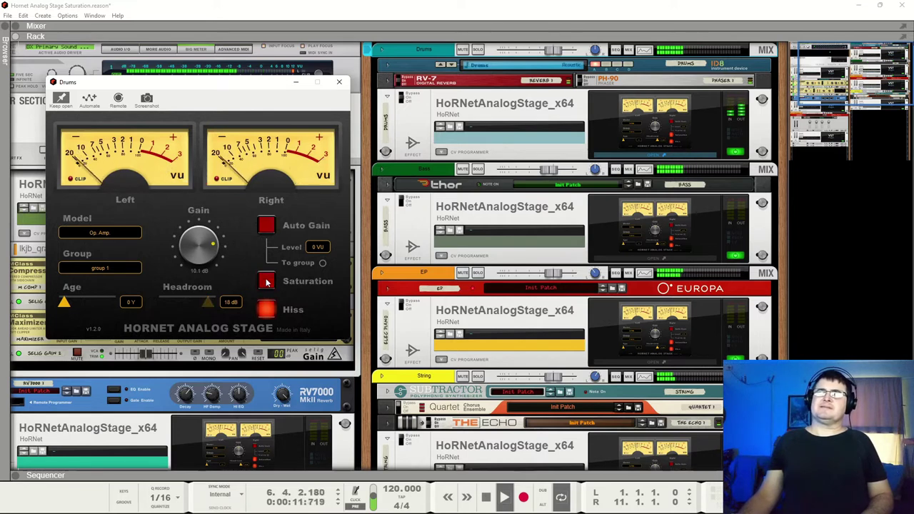
click(266, 282)
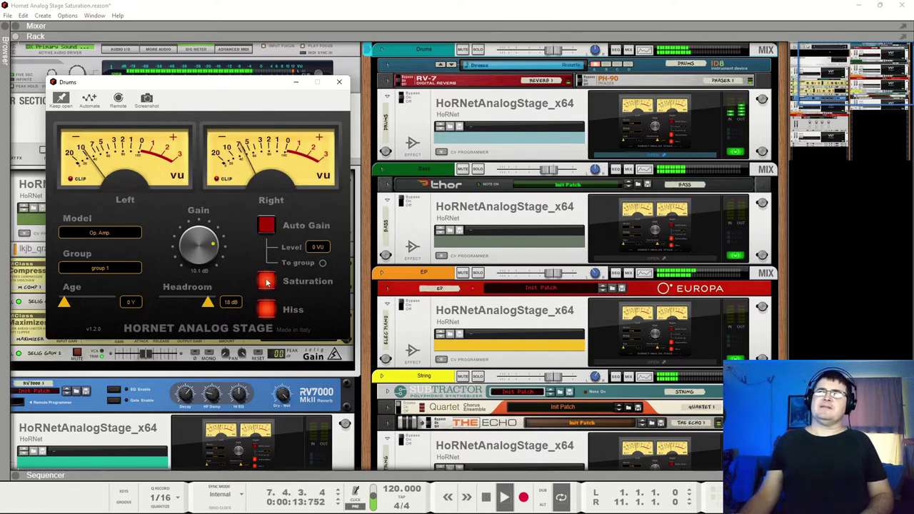
key(space)
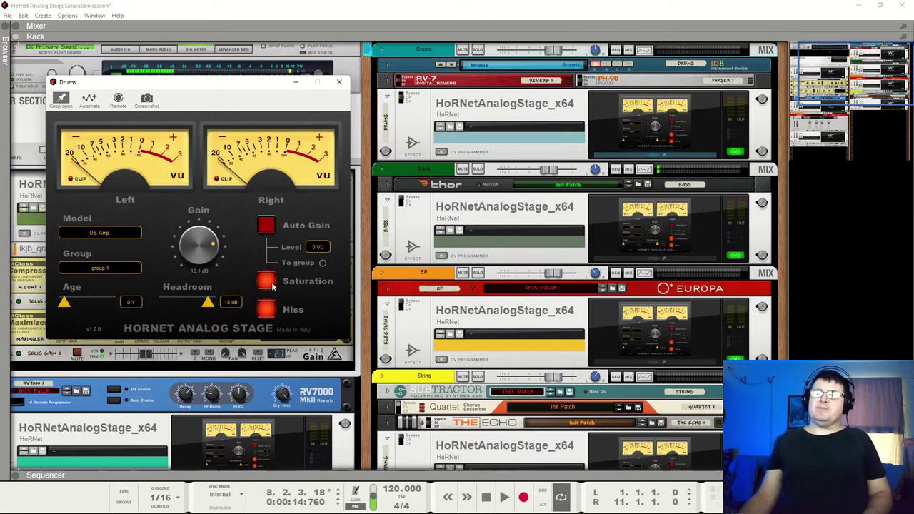
click(272, 282)
key(space)
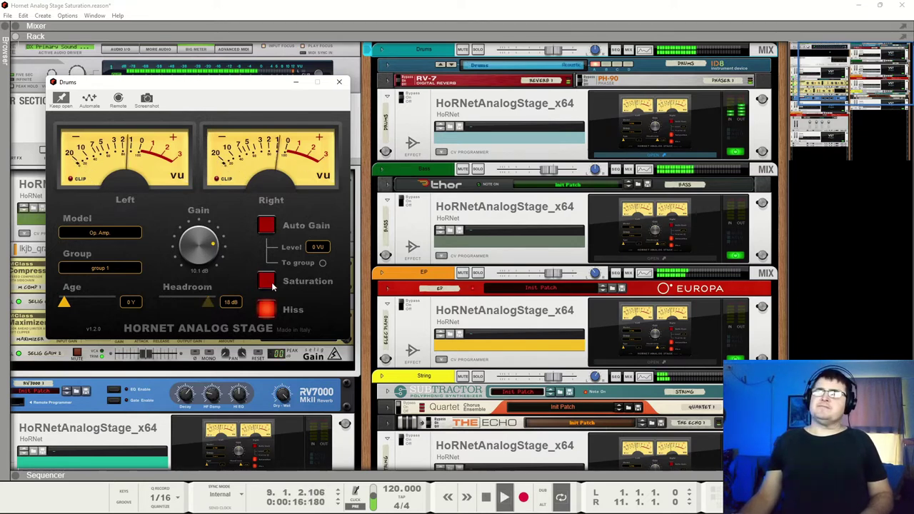
click(269, 283)
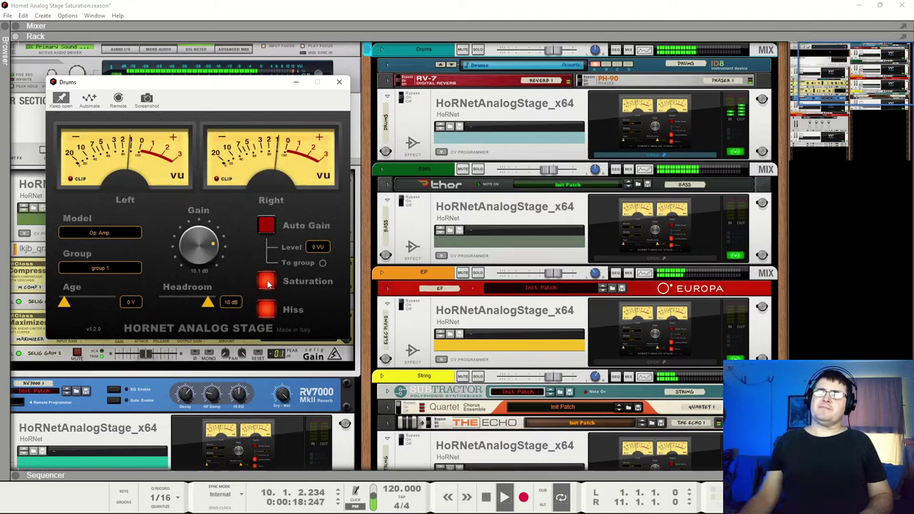
click(269, 283)
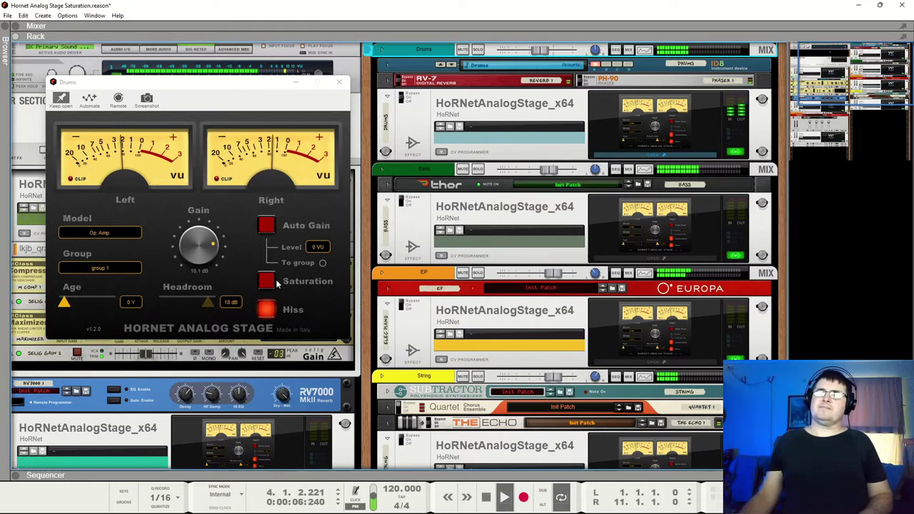
click(266, 281)
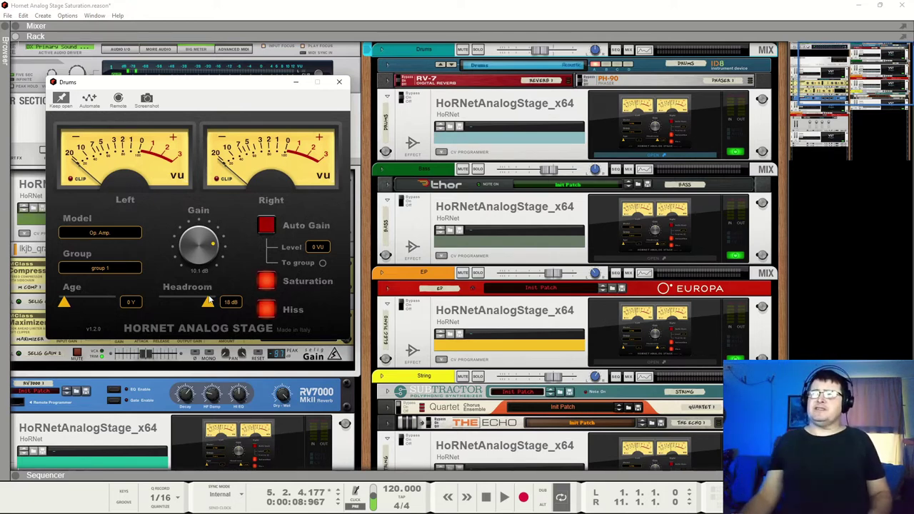
- Solo the Drums channel during playback and compare its sound with Saturation off and on
key(space)
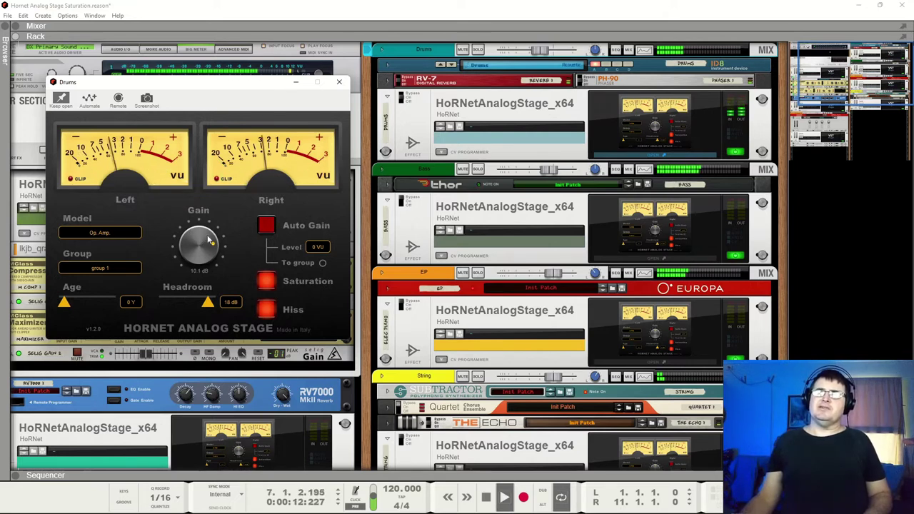
click(267, 283)
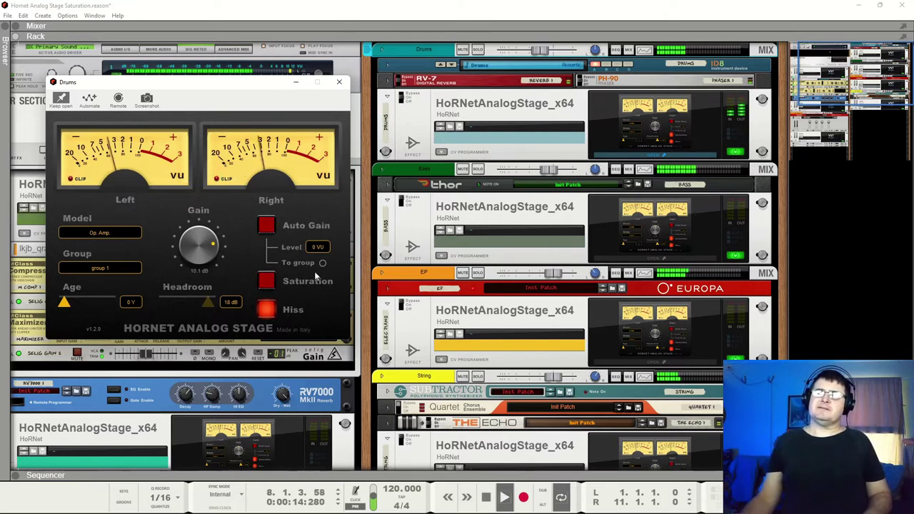
click(478, 49)
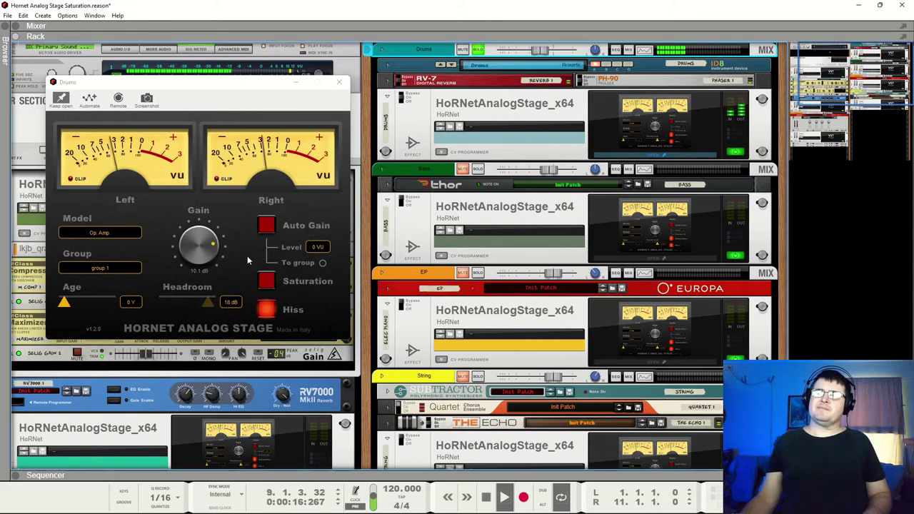
click(265, 282)
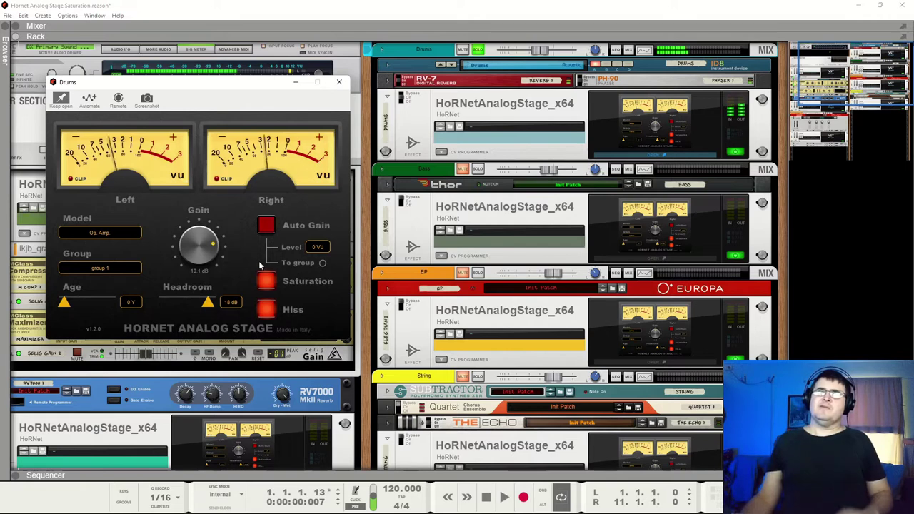
- Lower the Drums Gain to 2.9 dB and compare the soloed drums with Saturation off and on
drag(219, 237, 212, 256)
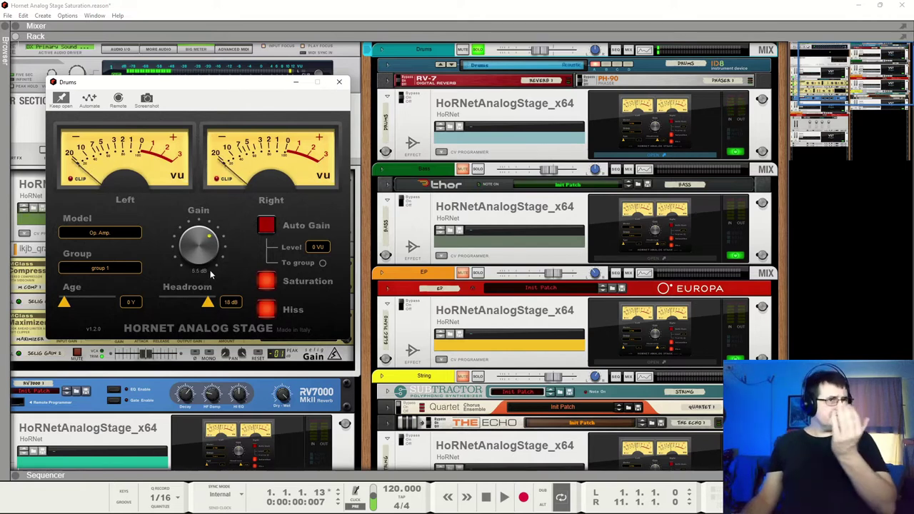
drag(210, 270, 208, 293)
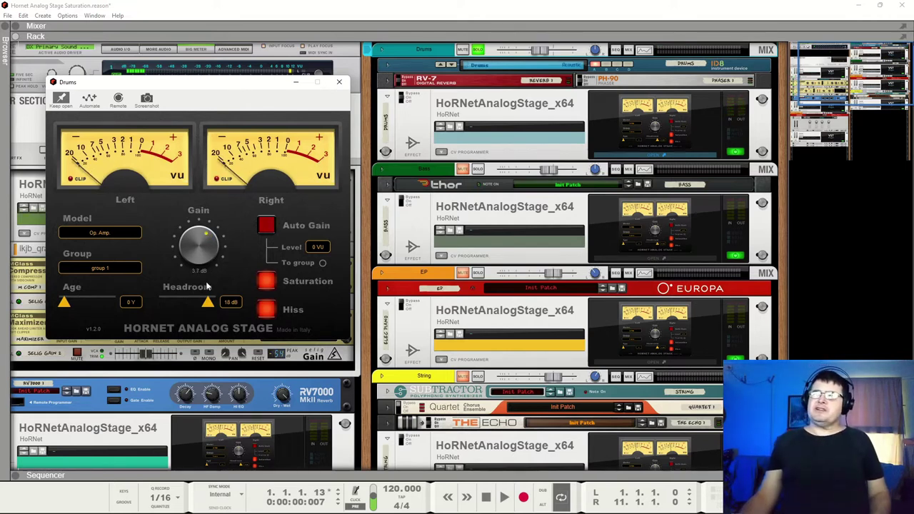
key(space)
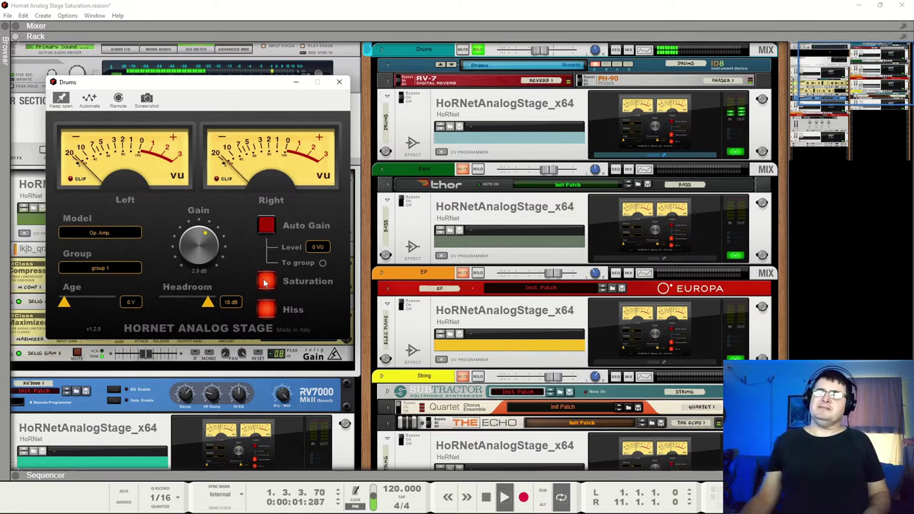
click(265, 283)
click(265, 283)
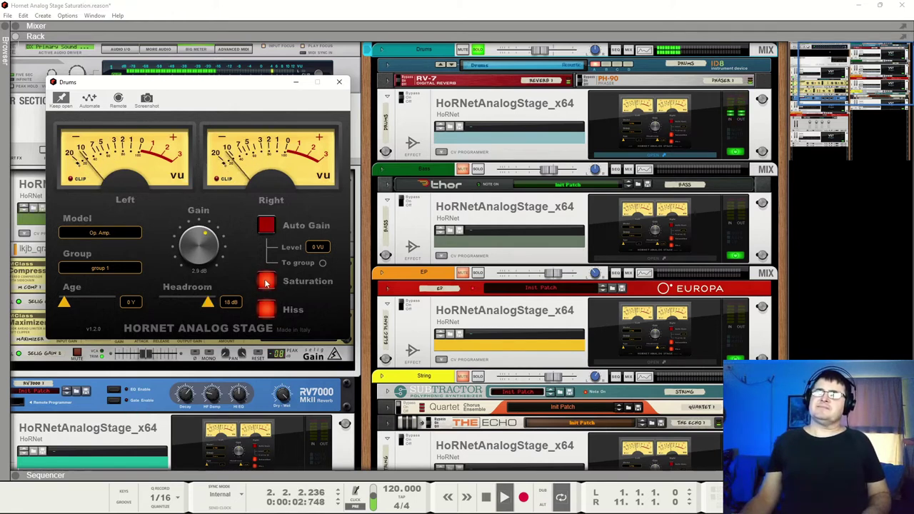
- Raise the Drums channel fader back to its earlier level, compare Saturation off and on, and stop playback
click(647, 29)
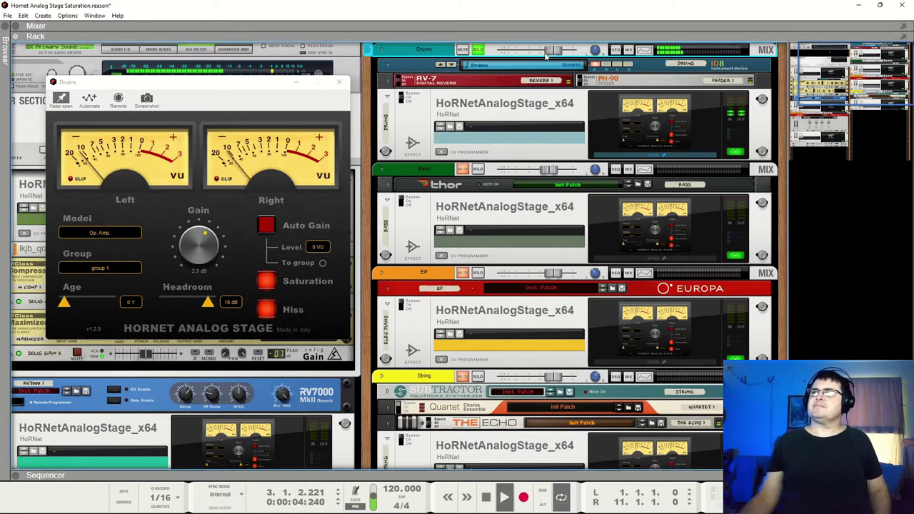
click(264, 282)
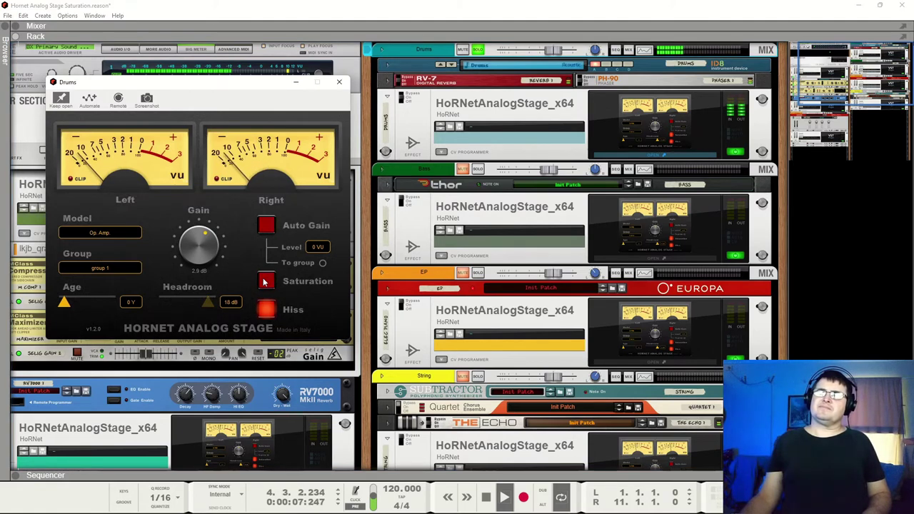
click(263, 283)
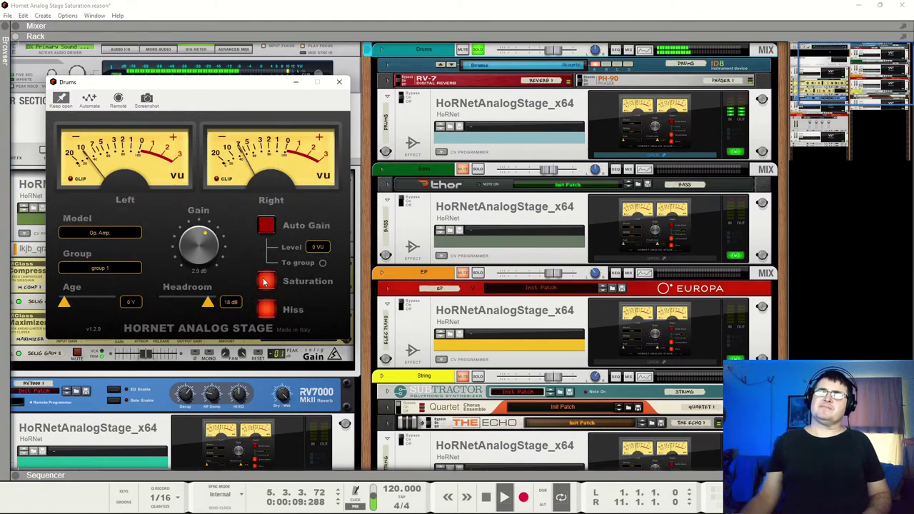
key(space)
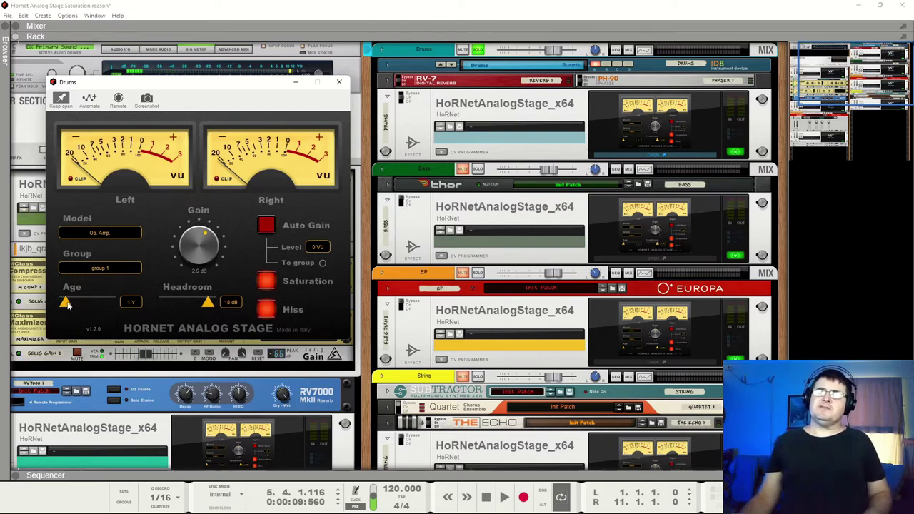
- Try the Drums Age at 30 Y and 5 Y during playback, return it to 0 Y and stop playback
key(space)
drag(67, 304, 109, 308)
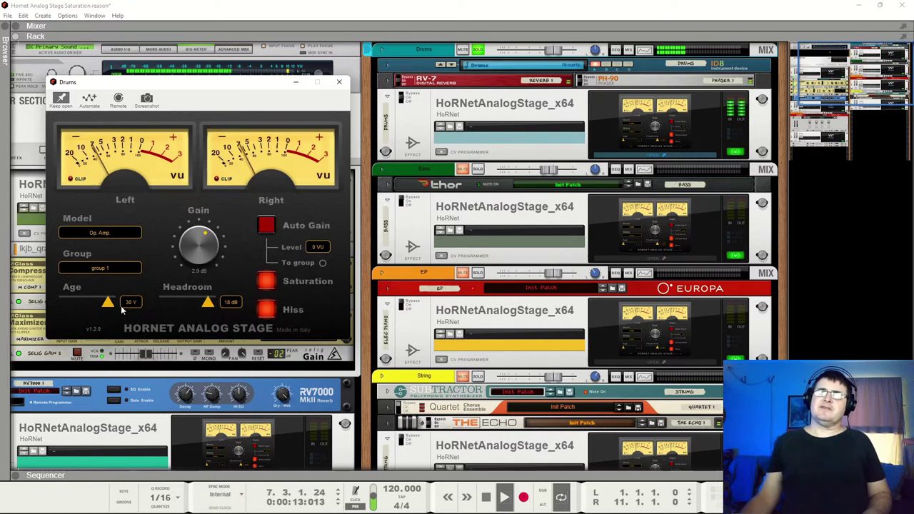
key(space)
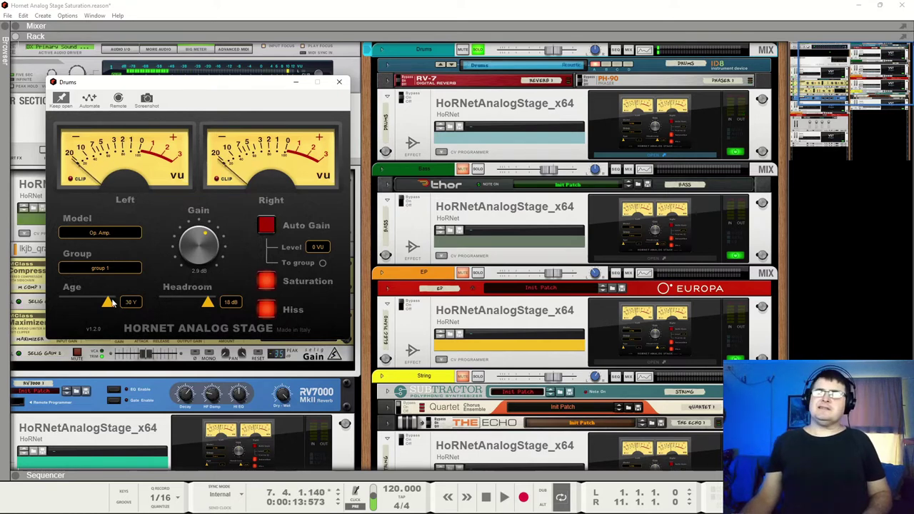
key(space)
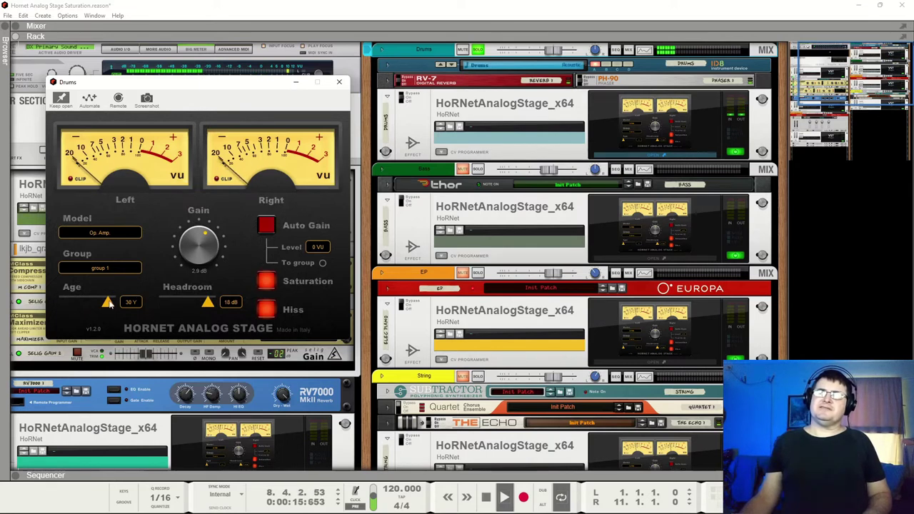
mouse_move(107, 302)
mouse_down()
mouse_move(77, 305)
mouse_move(111, 306)
mouse_up()
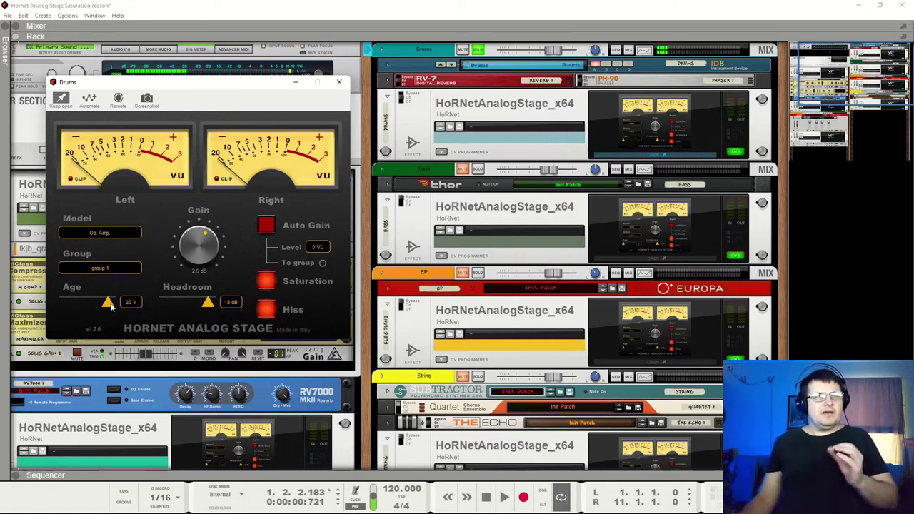
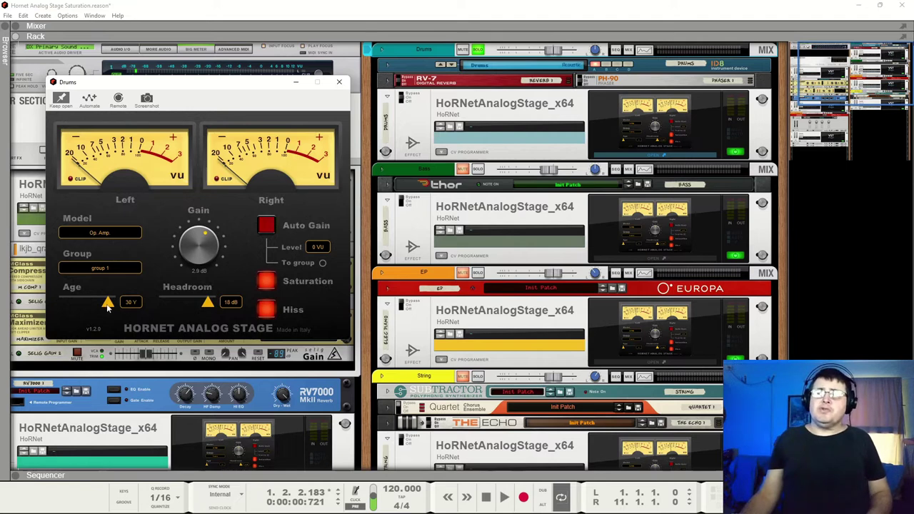
drag(107, 305, 71, 306)
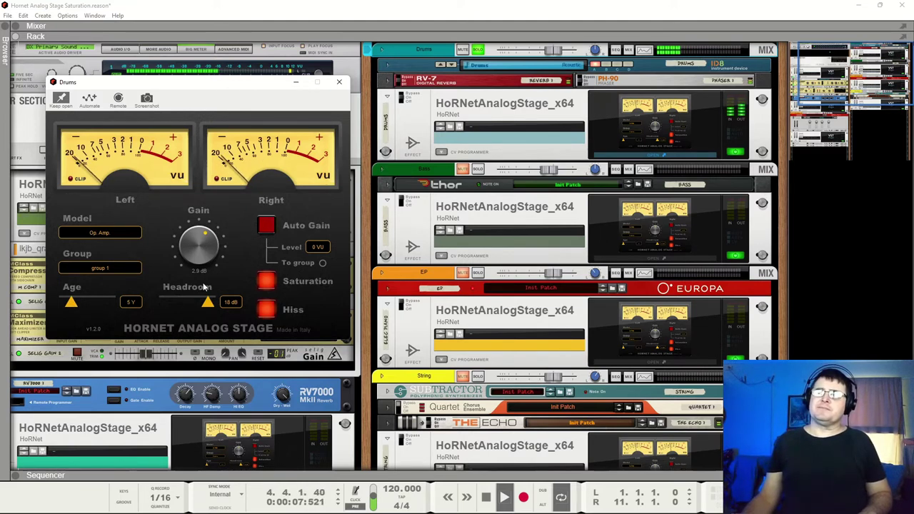
drag(79, 301, 63, 305)
key(space)
- Raise the Drums Gain to 5.3 dB and set its model to Transistor
drag(203, 250, 209, 234)
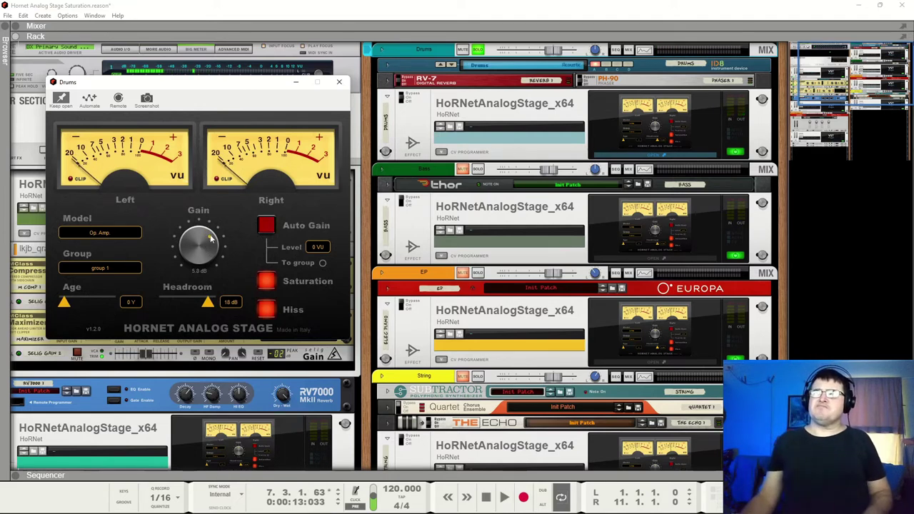
click(85, 234)
click(86, 255)
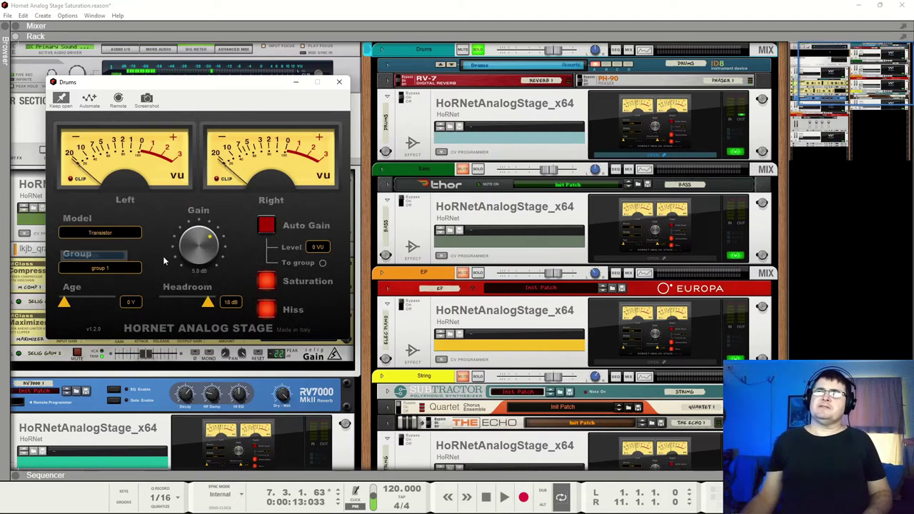
- Compare the soloed drums with Saturation off and on using the Transistor model, keeping Age at 0 Y
key(space)
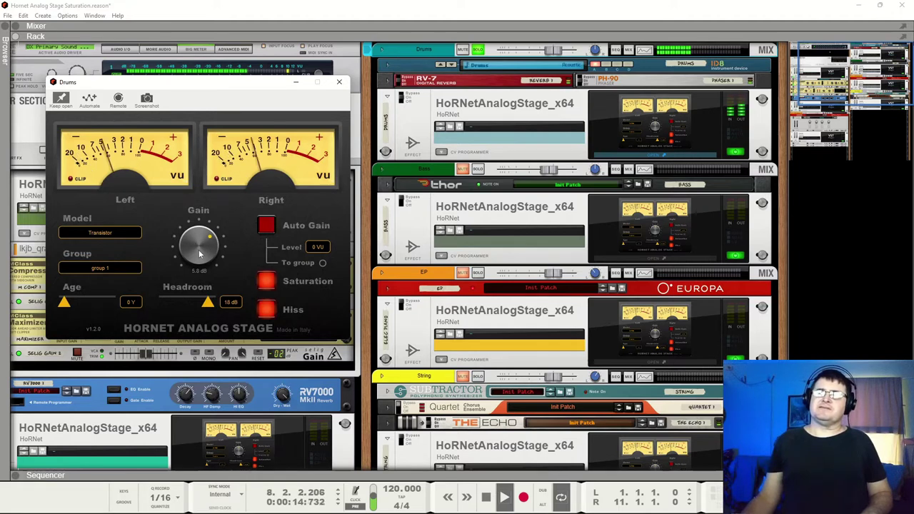
click(266, 282)
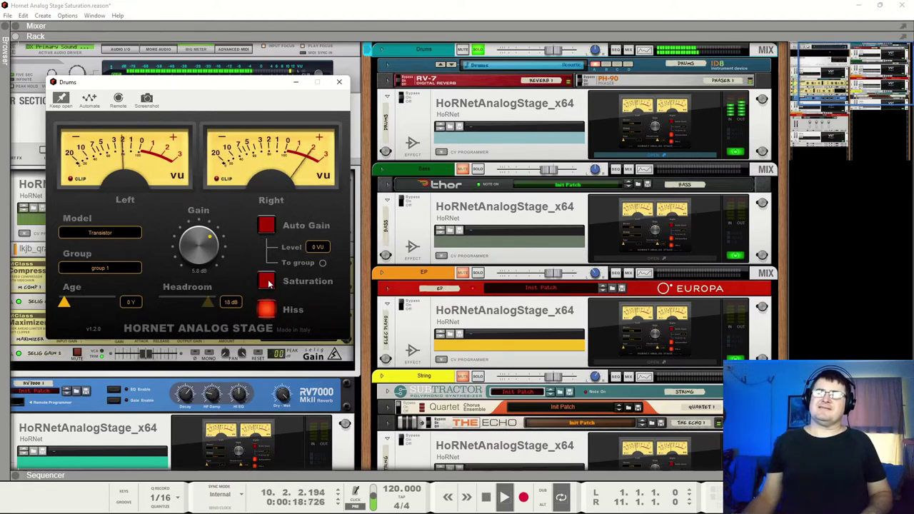
click(267, 283)
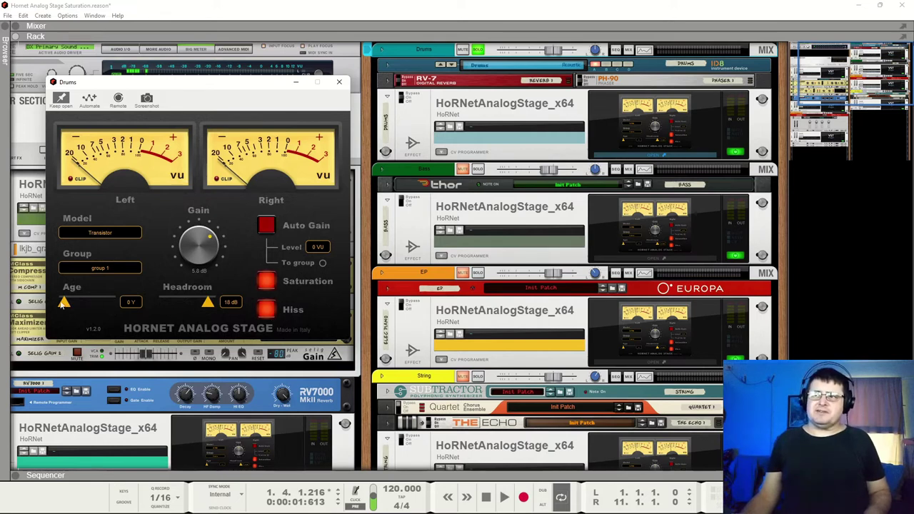
key(space)
mouse_move(62, 303)
mouse_down()
mouse_move(111, 308)
mouse_move(63, 303)
mouse_up()
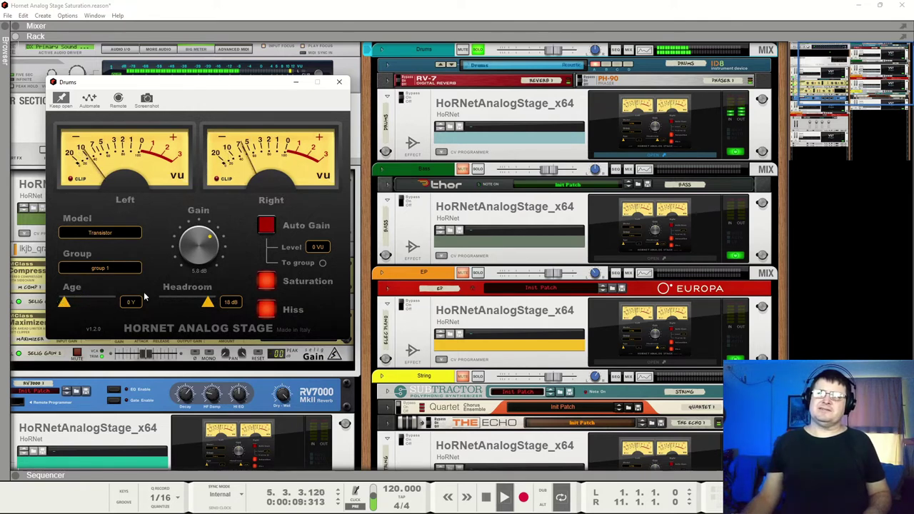
click(269, 282)
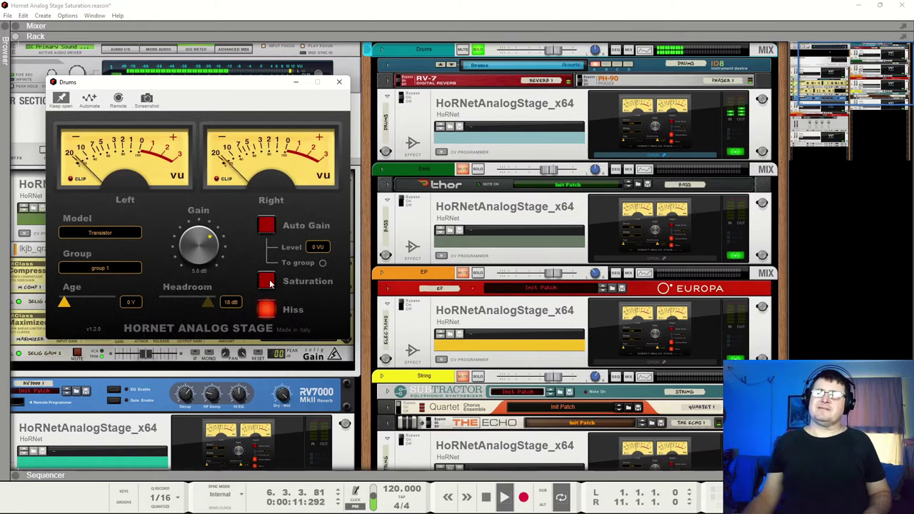
click(269, 282)
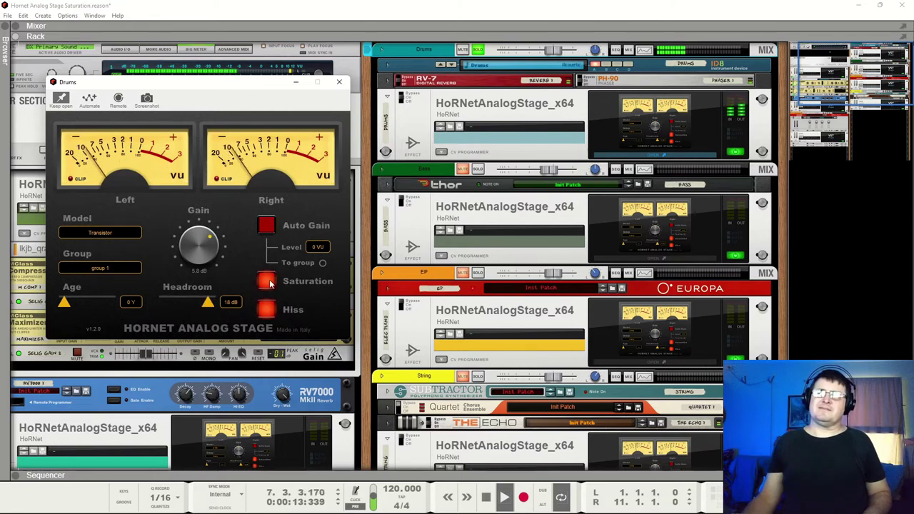
- Reset the Drums Gain to 0.0 dB and compare Saturation off and on with the Transistor model
ctrl+click(216, 253)
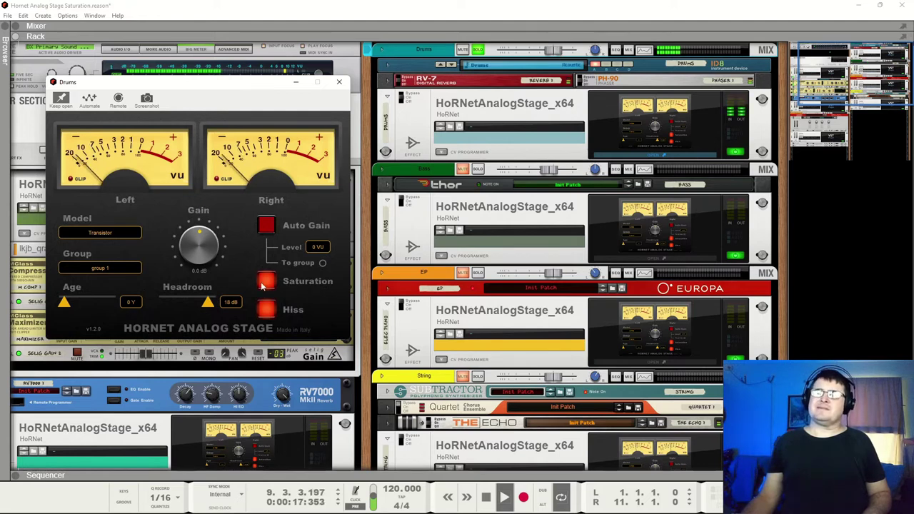
click(268, 284)
click(268, 284)
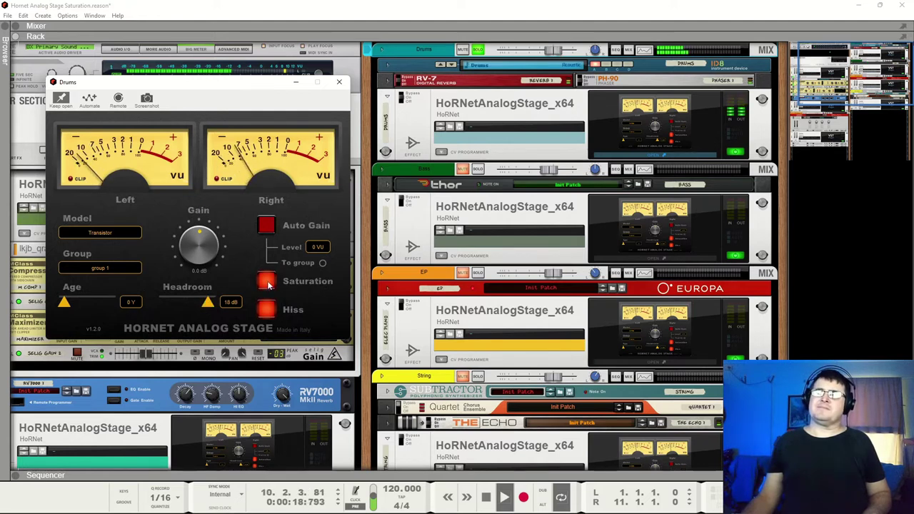
- Set the Drums model to Tube, resume playback and compare the soloed drums with Saturation off and on
click(90, 233)
click(84, 265)
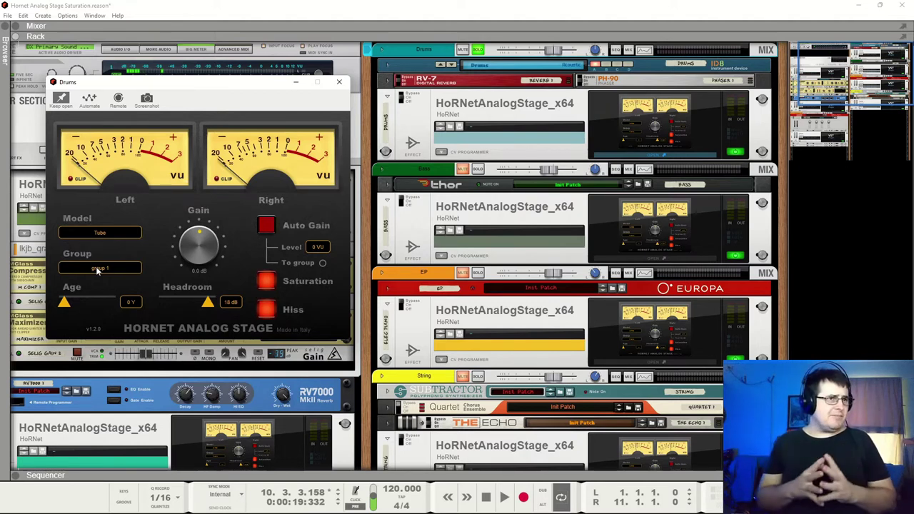
key(space)
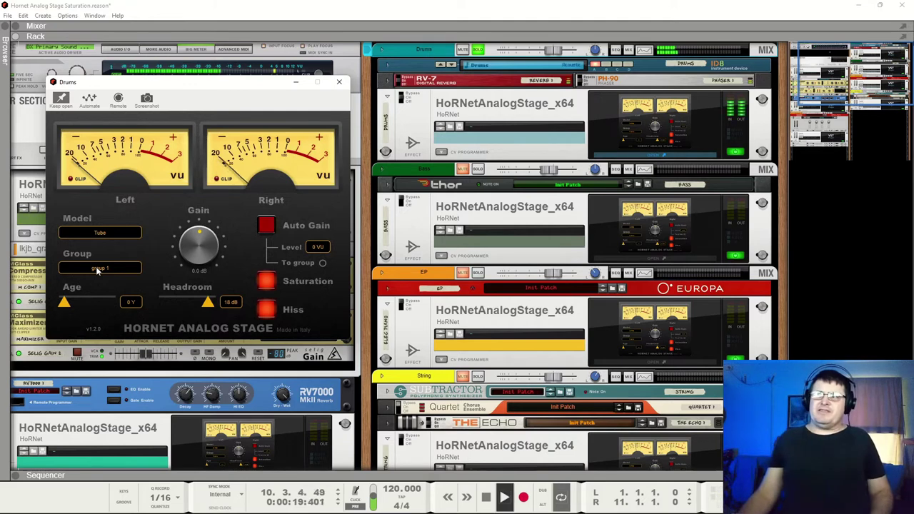
click(267, 282)
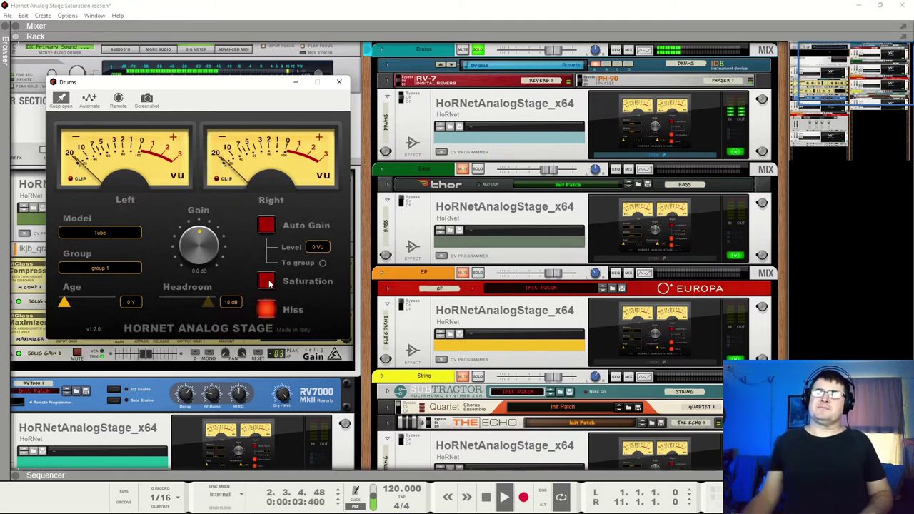
click(268, 282)
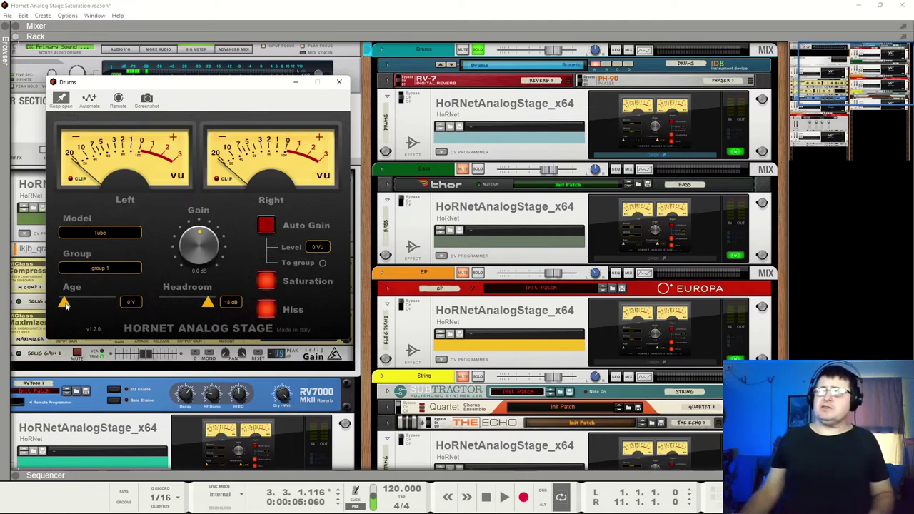
- Try the Drums Age at 30 Y during playback, raise the Gain to 5.6 dB and return Age to 0 Y
key(space)
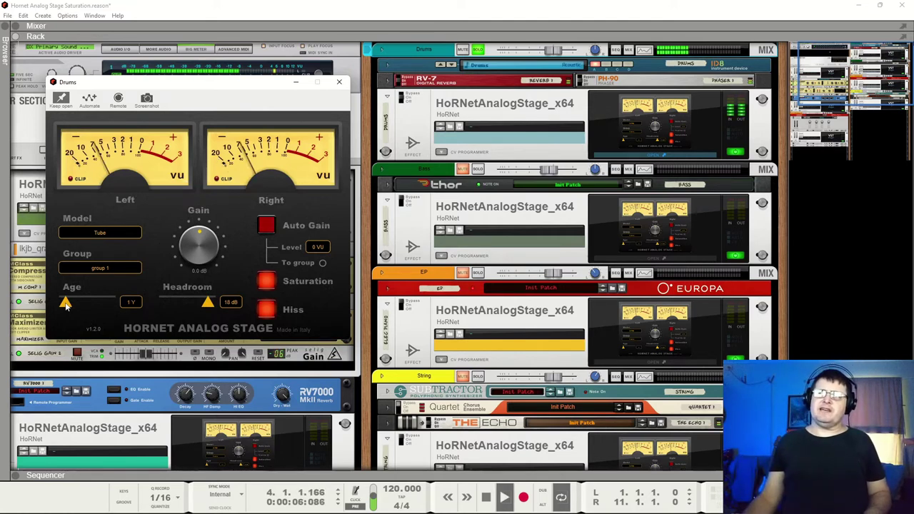
drag(64, 304, 107, 303)
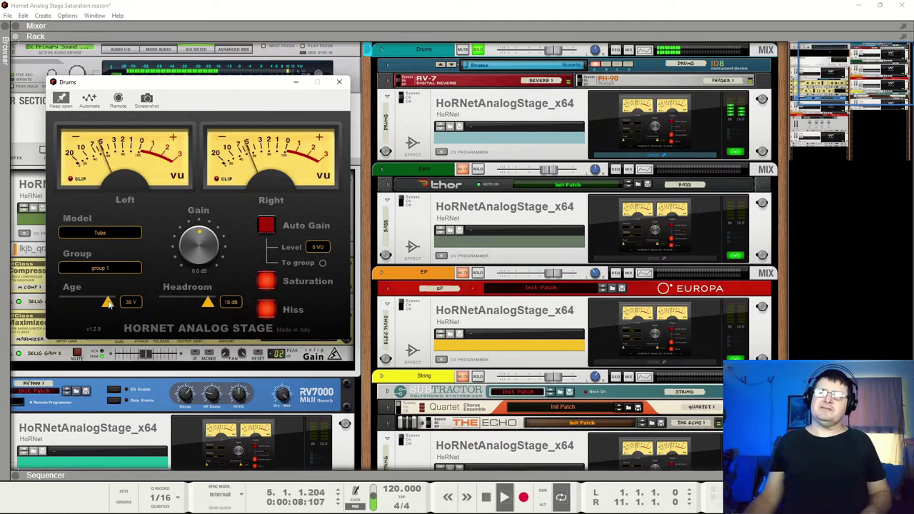
drag(198, 240, 202, 210)
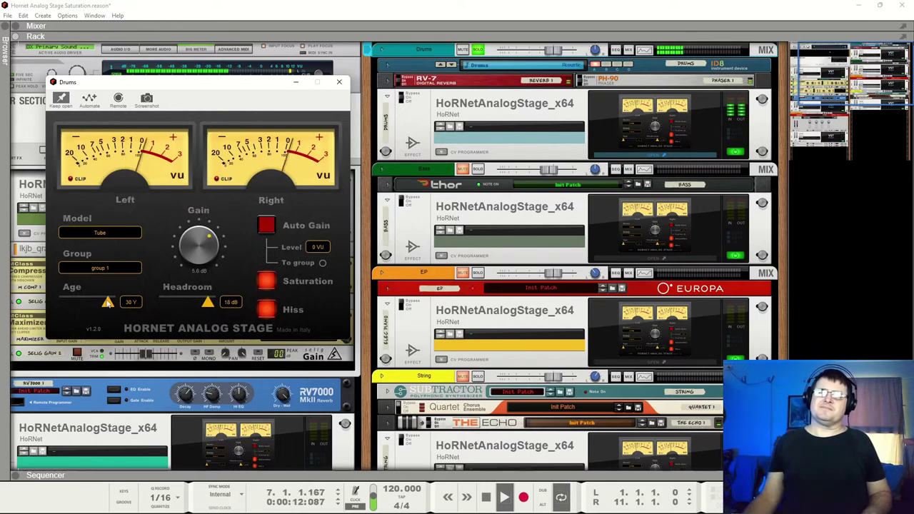
drag(107, 303, 64, 303)
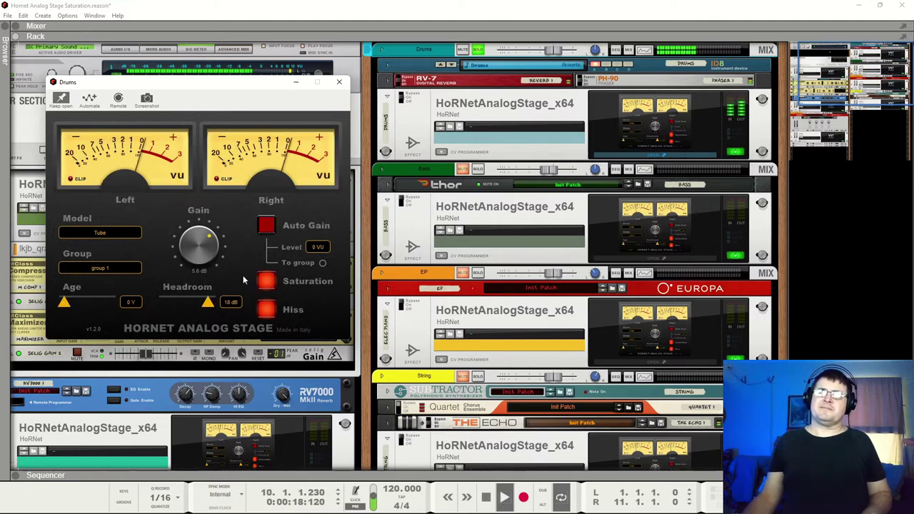
- Compare the soloed drums with Saturation off and on at 5.6 dB Gain, with Age at 0 Y and at 5 Y
click(267, 285)
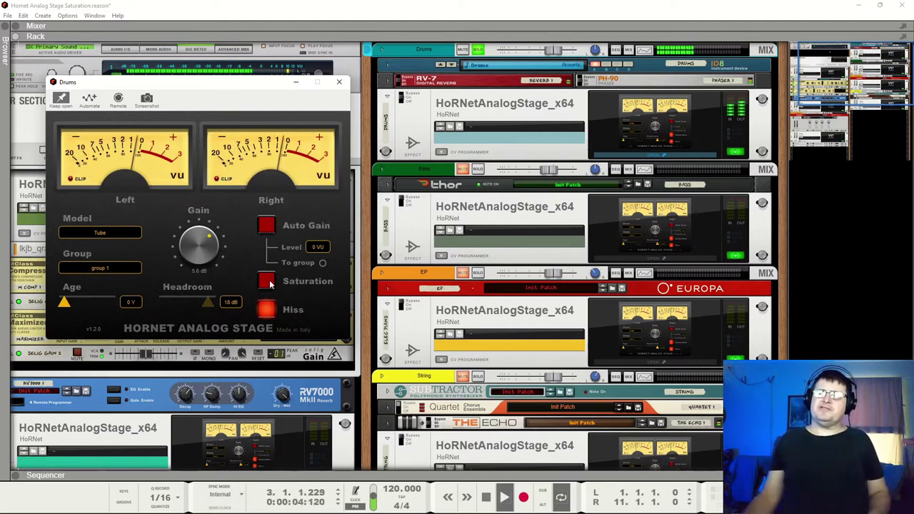
click(267, 283)
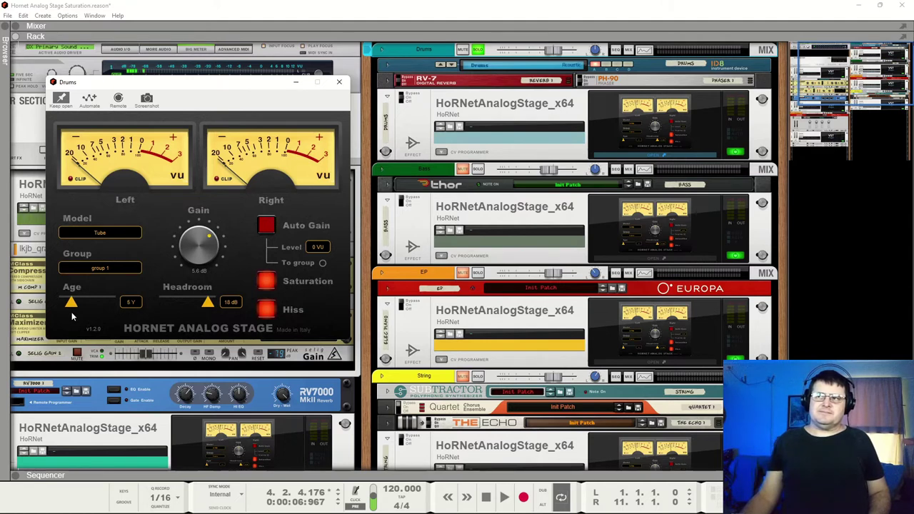
key(space)
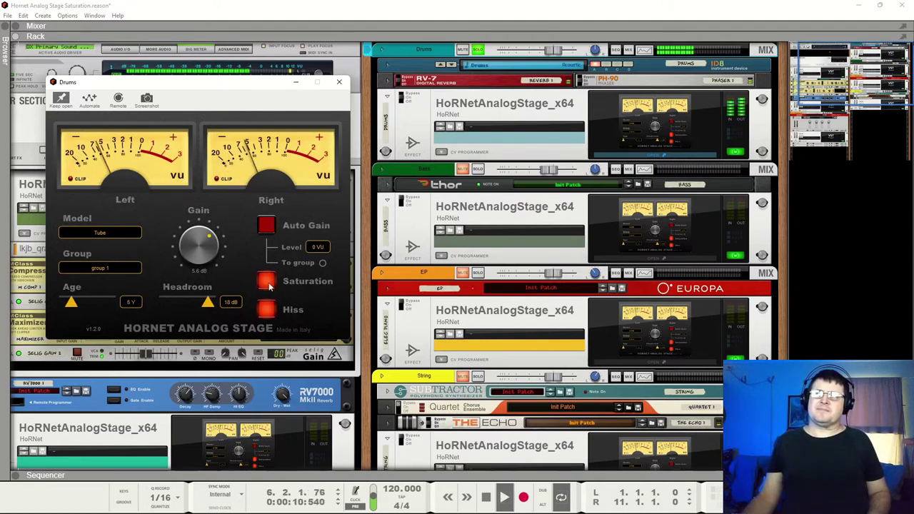
click(268, 284)
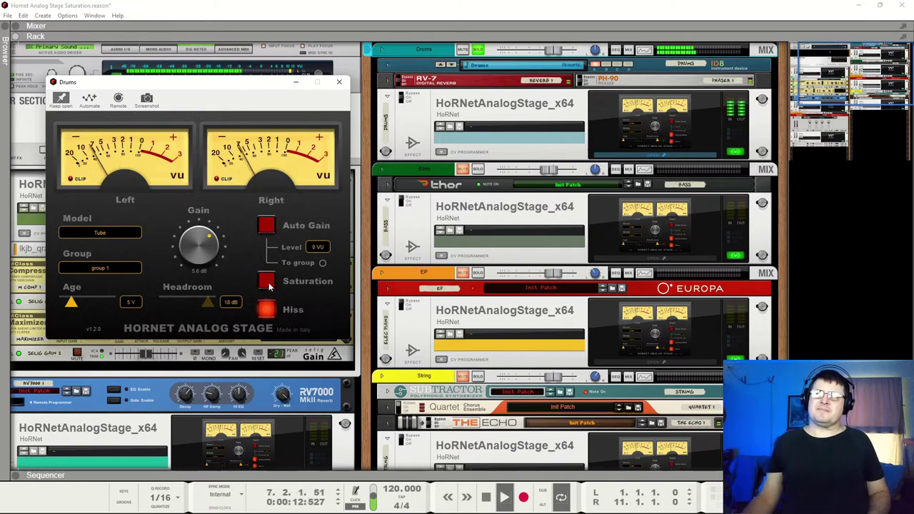
click(268, 285)
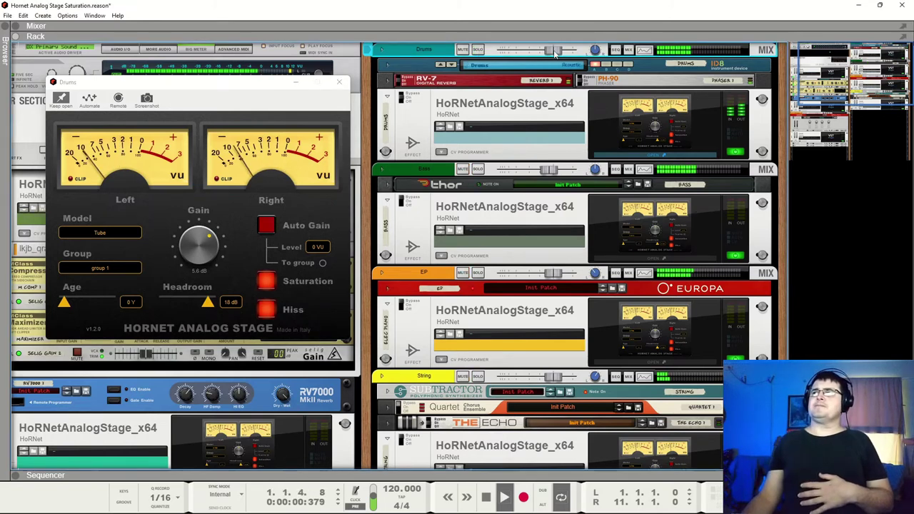
- Lower the Drums channel fader to -2.97 dB and compare the drums' Saturation off and on in the full mix
drag(554, 50, 547, 51)
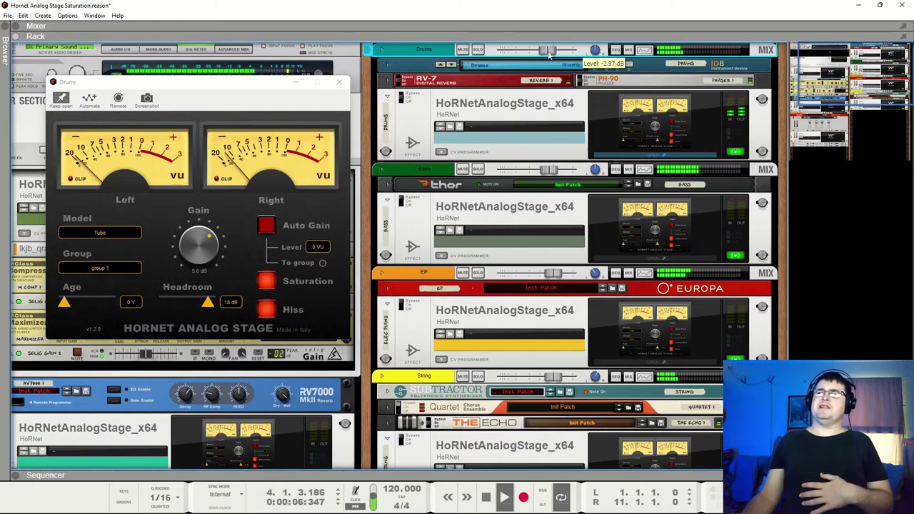
scroll(547, 50, up, 1)
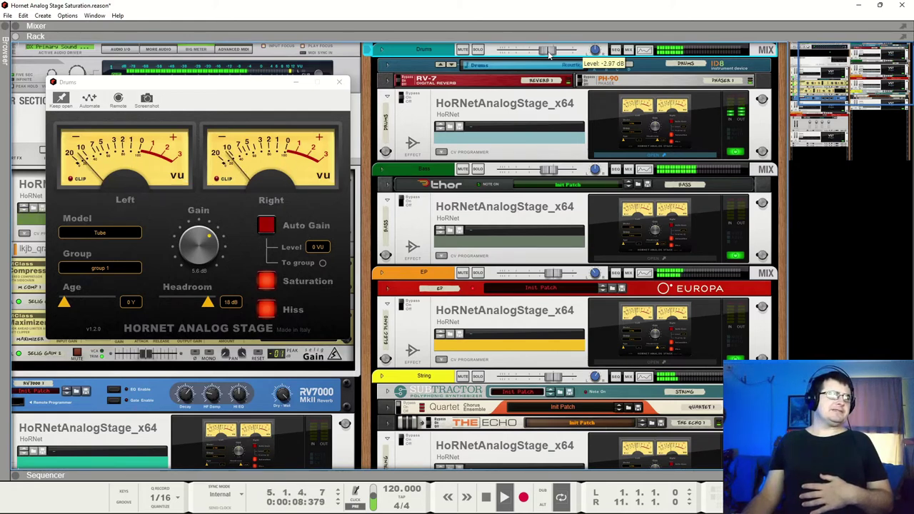
click(265, 282)
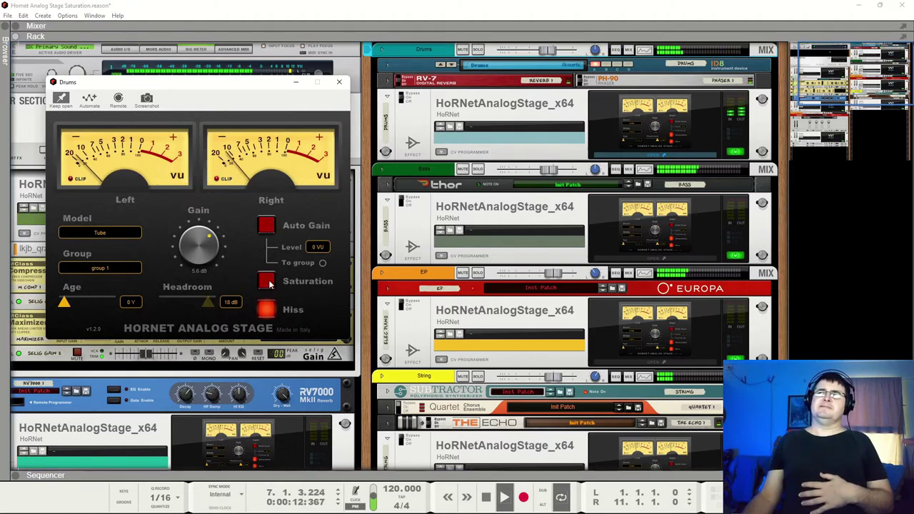
click(265, 282)
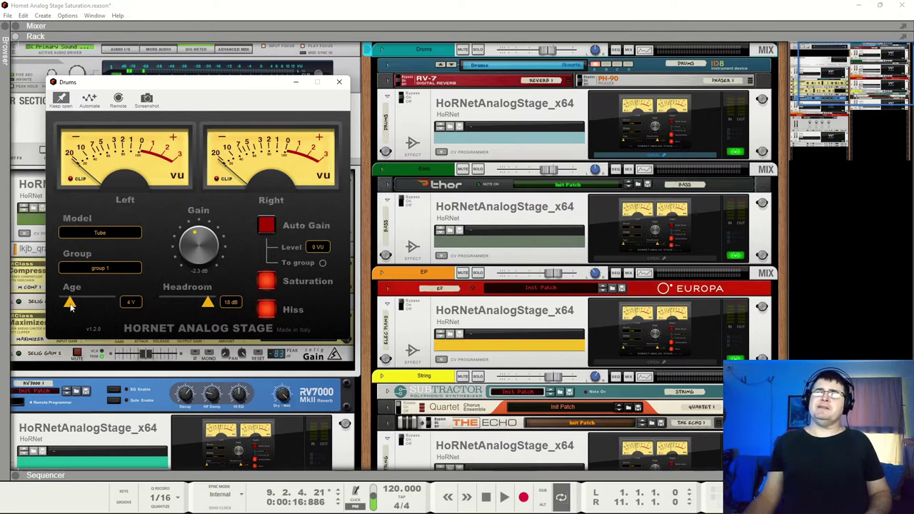
- Resume playback with the Drums Gain at -2.3 dB and Age at 5 Y, comparing Saturation off and on in the full mix
key(space)
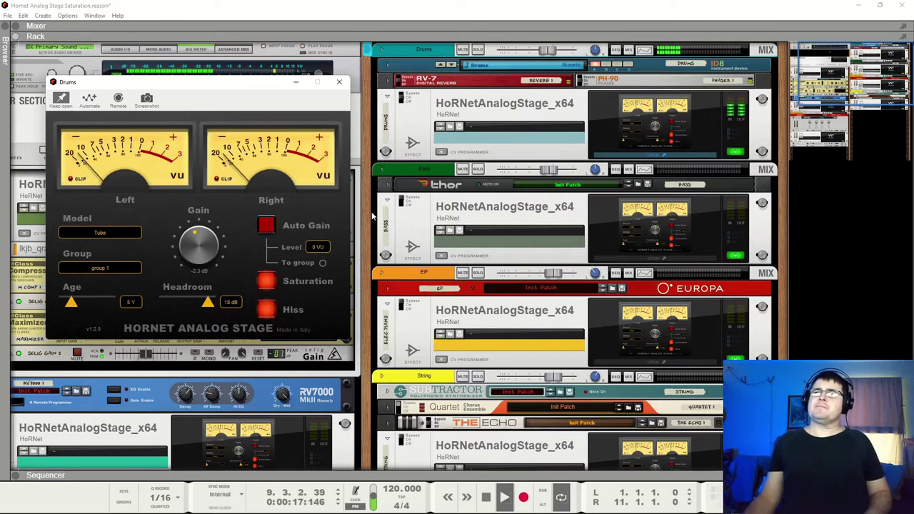
click(266, 282)
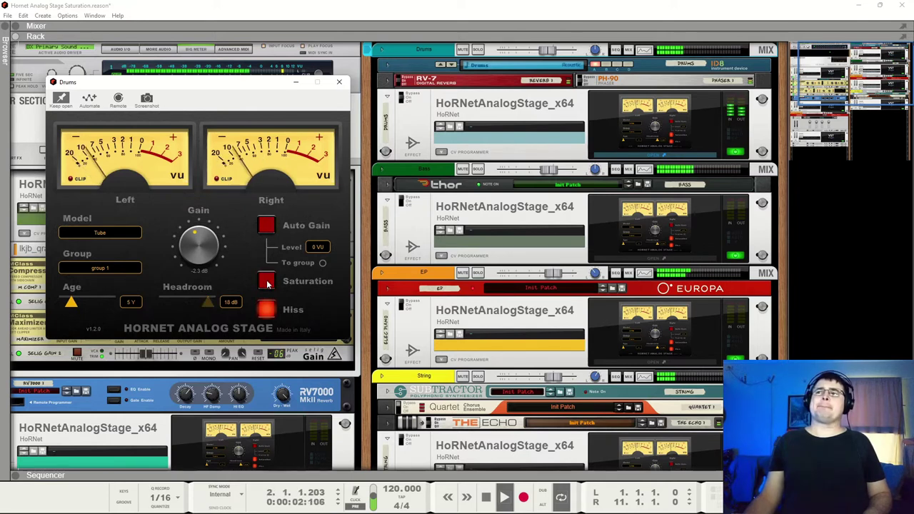
click(266, 282)
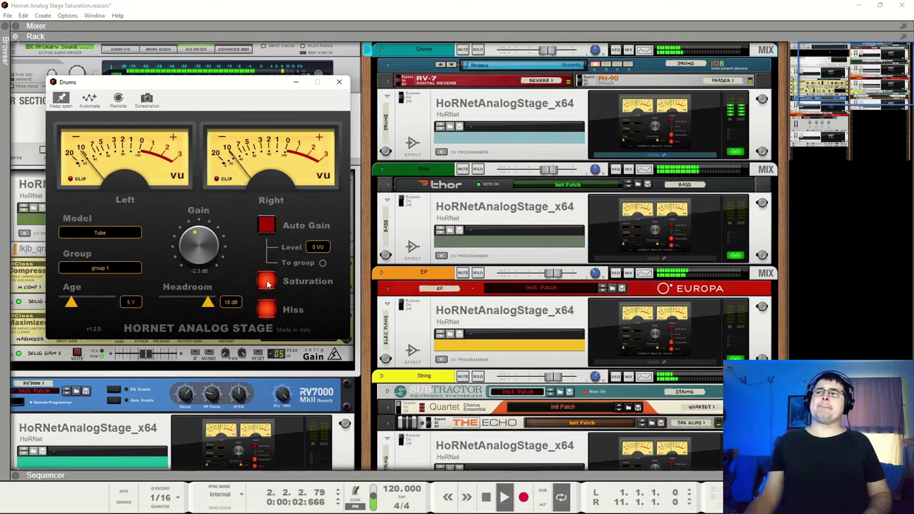
- Reset the Drums channel fader to 0 dB, lower it slightly and compare the drums' Saturation off and on during playback
ctrl+click(556, 55)
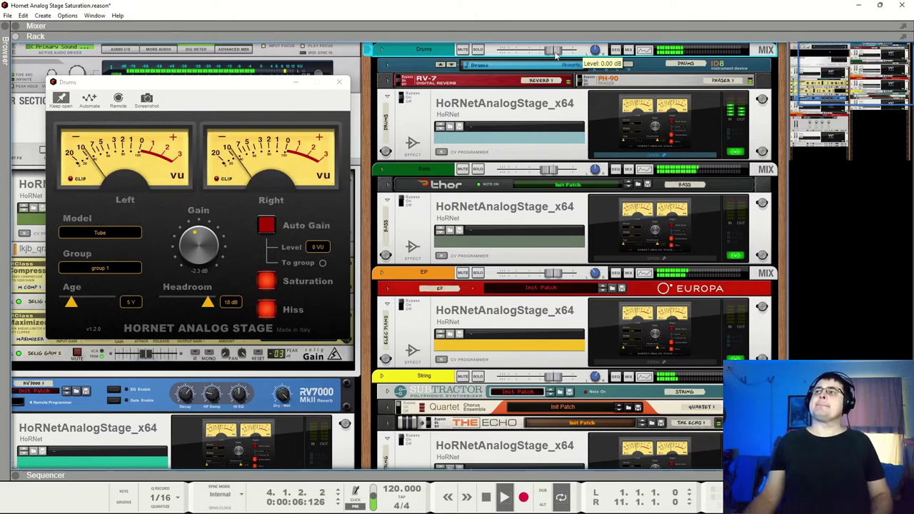
scroll(556, 55, down, 2)
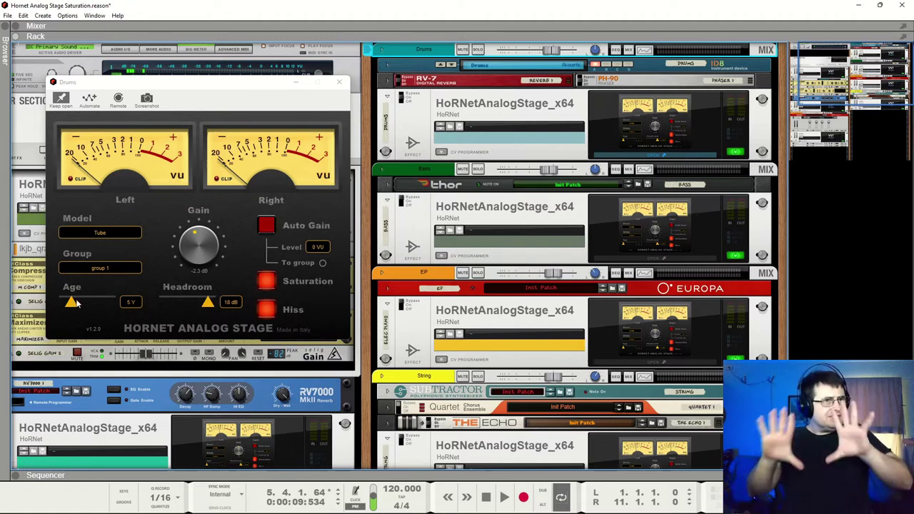
key(space)
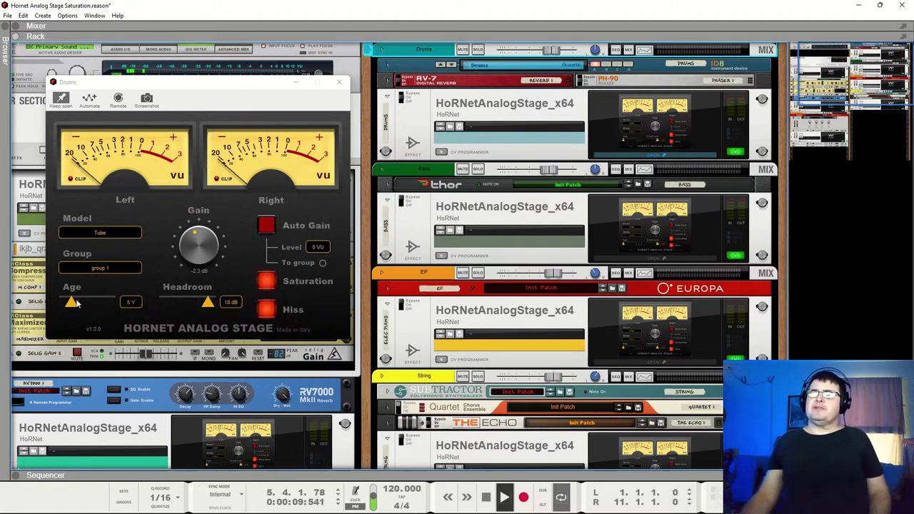
click(266, 281)
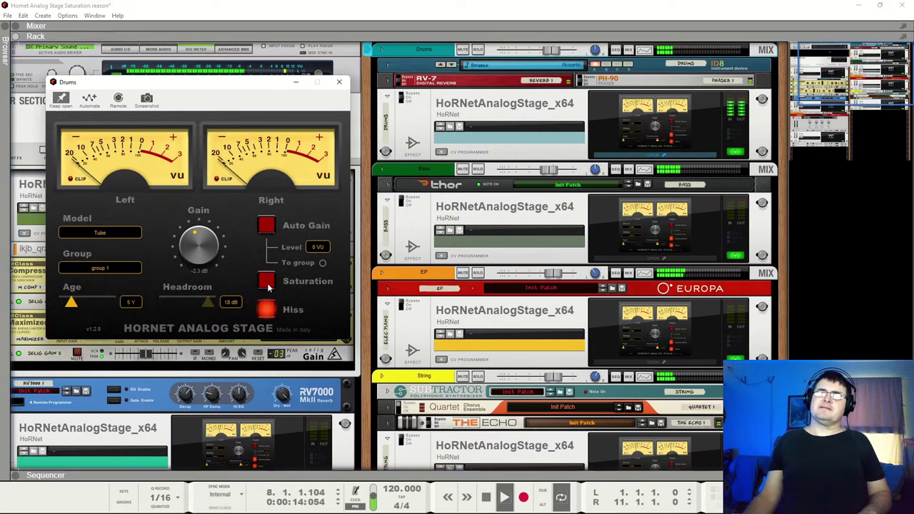
click(266, 281)
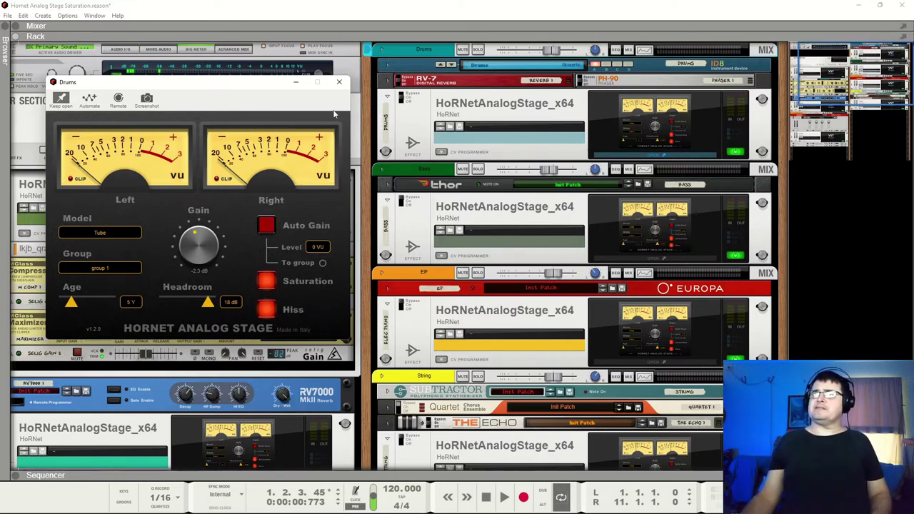
- Close the Drums plugin window, solo the Bass channel, start playback and open the Bass Analog Stage
click(339, 84)
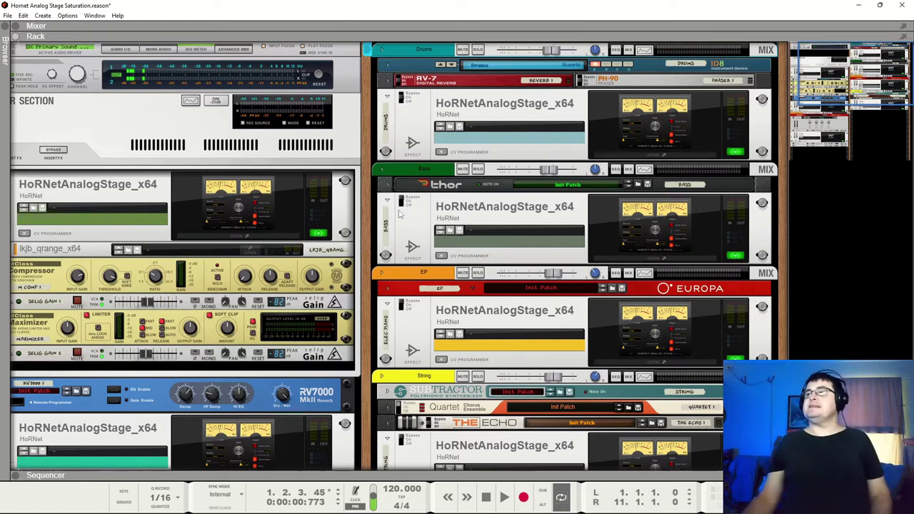
click(477, 170)
key(space)
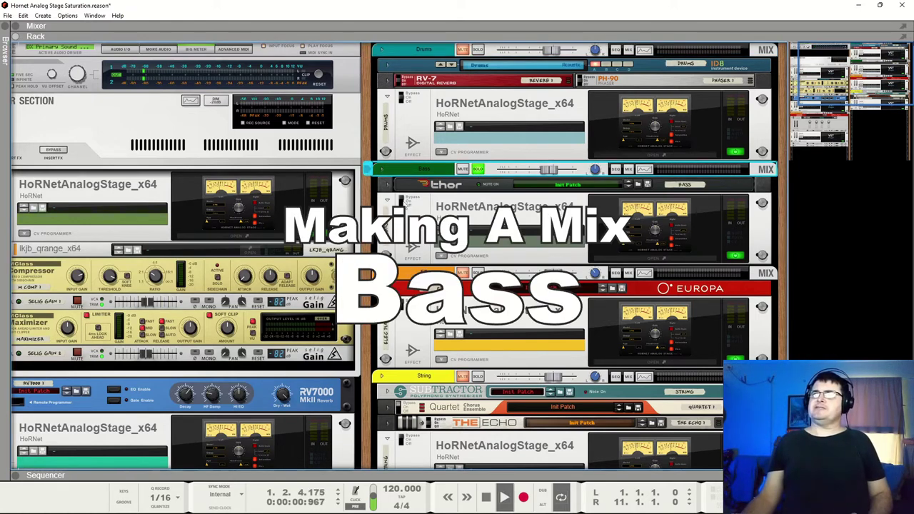
click(390, 206)
click(631, 219)
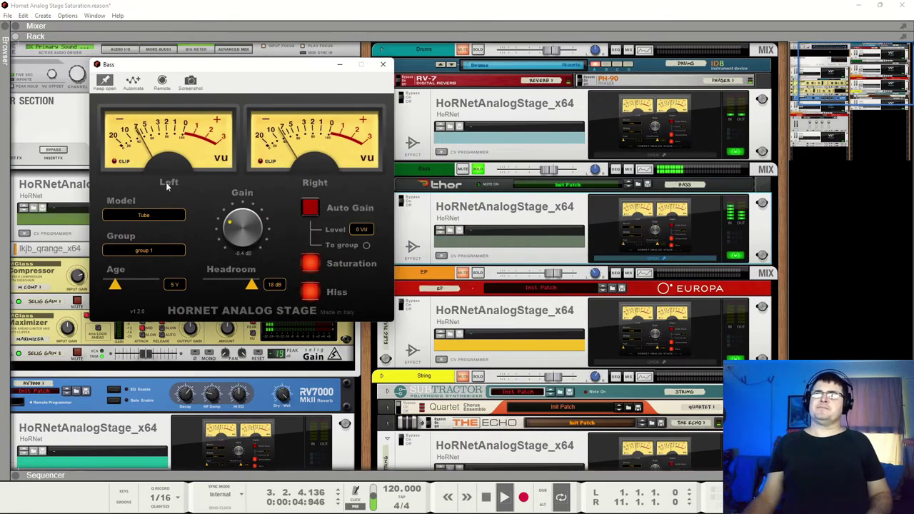
- Set the Bass model to Op. Amp. and Age to 0 Y, using Auto Gain briefly to set the Gain to about -6.4 dB
click(129, 213)
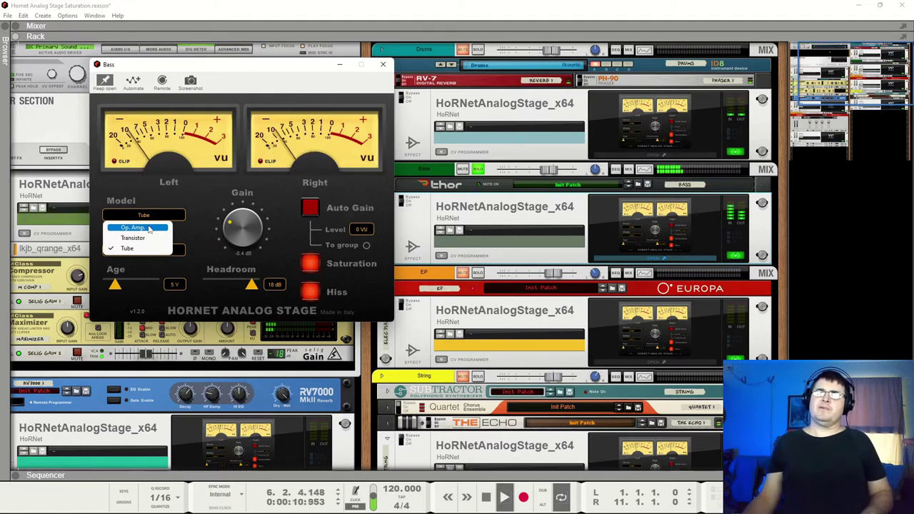
click(146, 228)
click(310, 207)
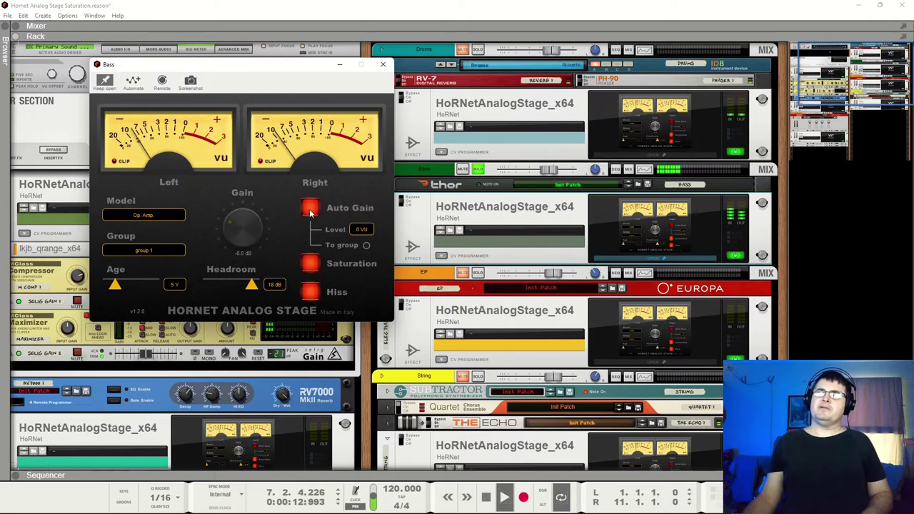
drag(116, 288, 105, 288)
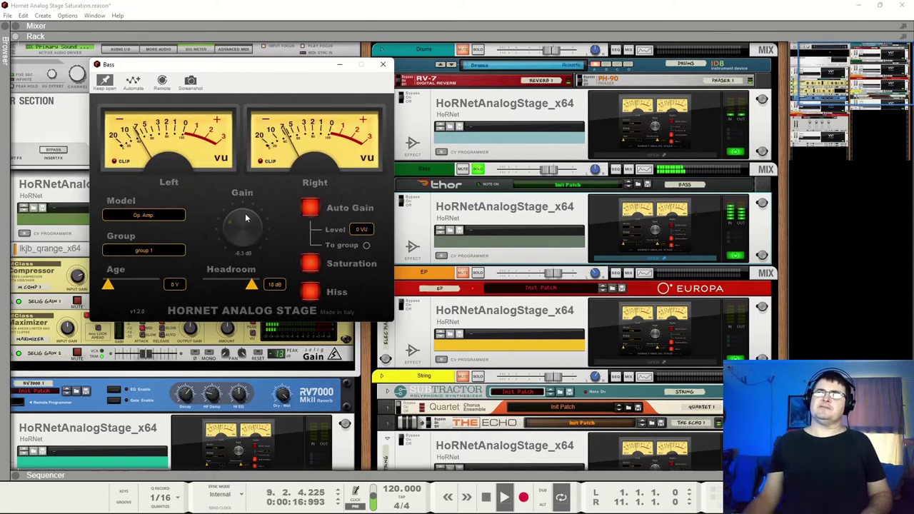
click(312, 210)
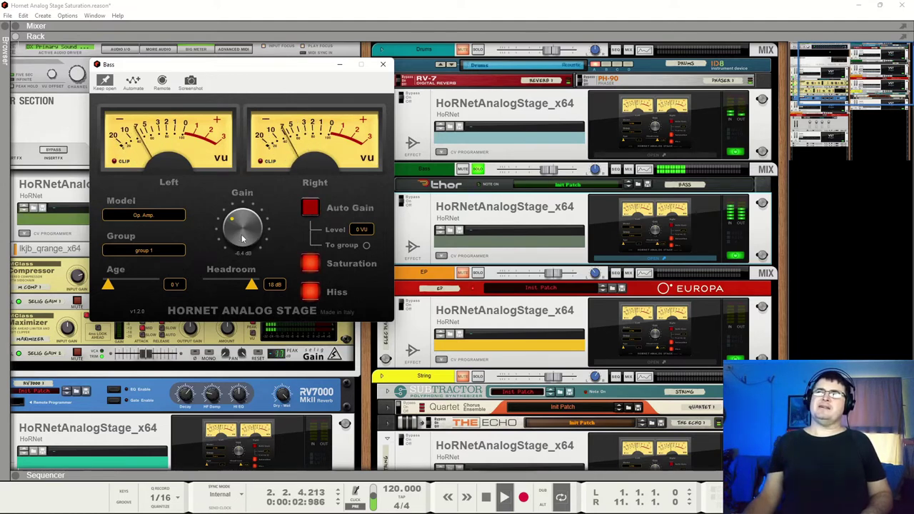
- Compare the Bass Saturation off and on, reset the Gain to 0.0 dB, repeat the comparison and stop playback
click(310, 263)
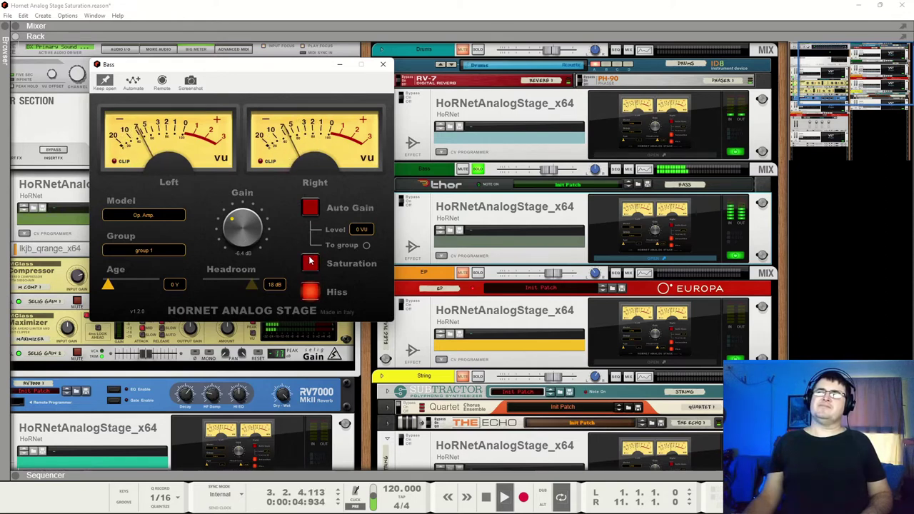
click(310, 263)
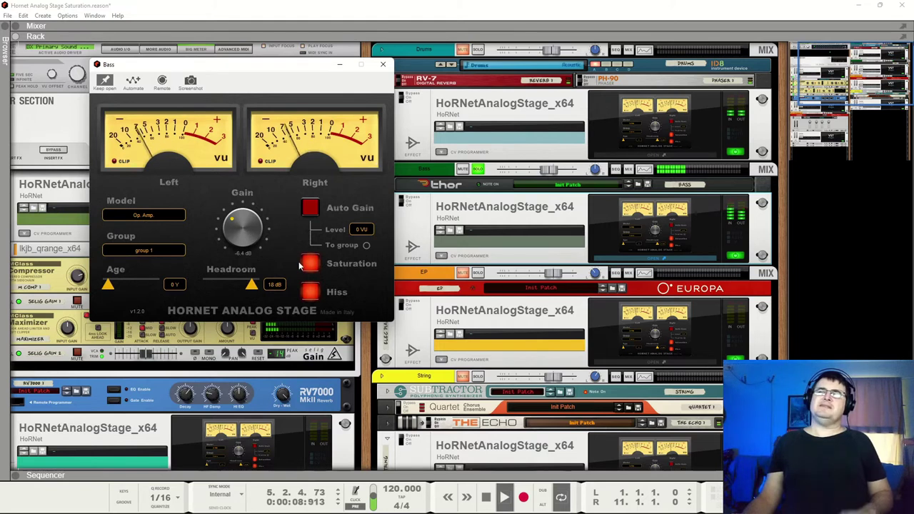
double_click(226, 221)
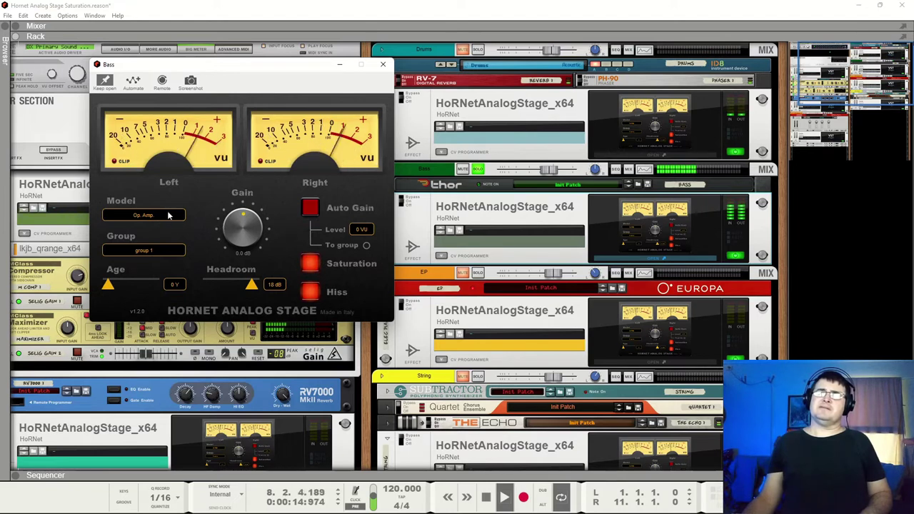
click(311, 264)
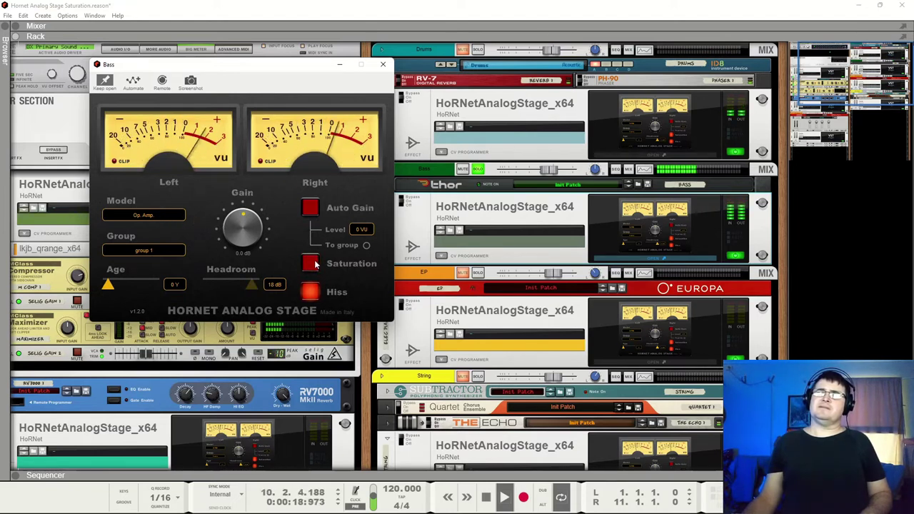
click(311, 263)
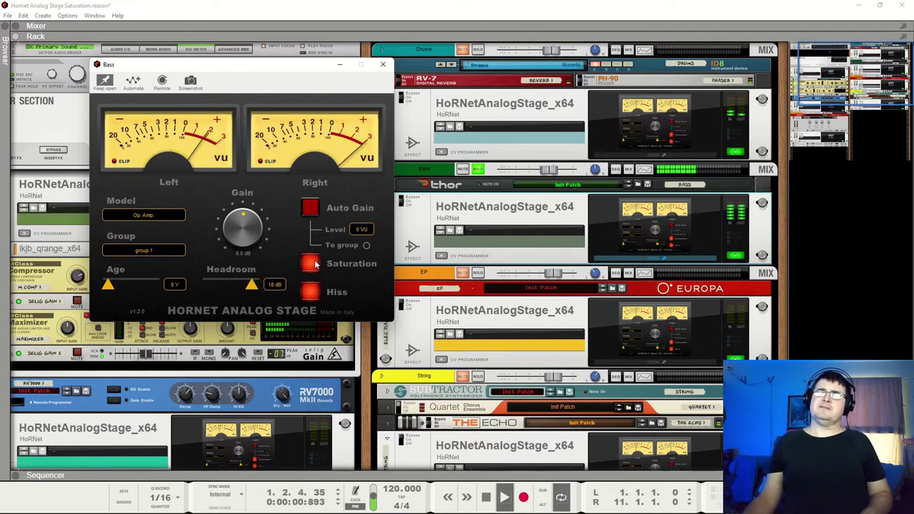
key(space)
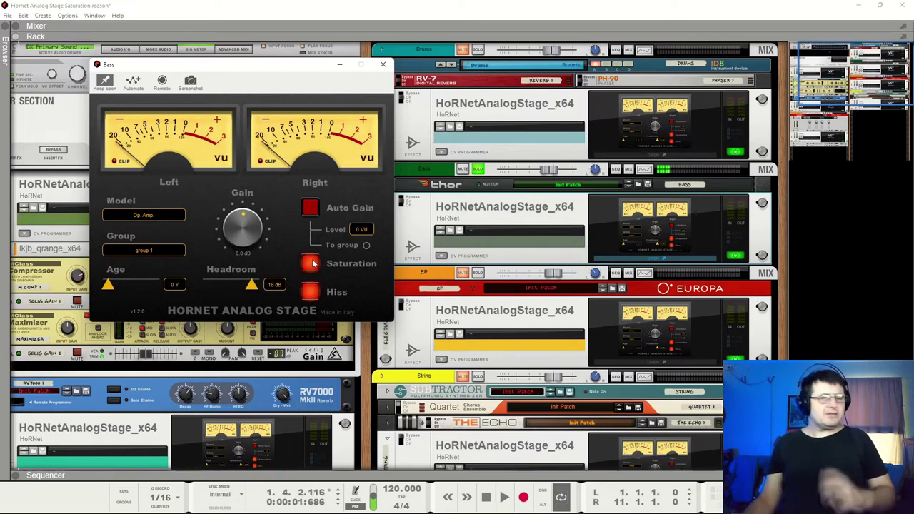
- Switch the Bass model to Transistor, resume playback and compare Saturation off and on
click(131, 215)
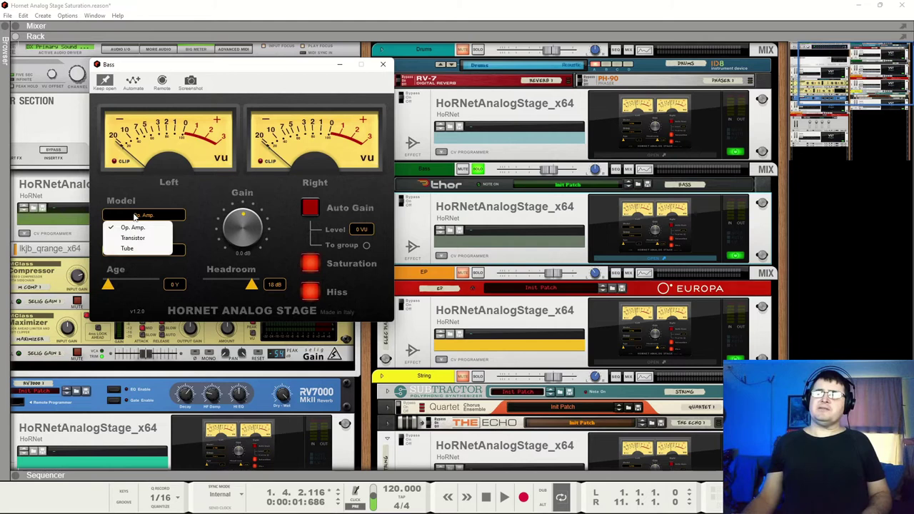
click(134, 238)
key(space)
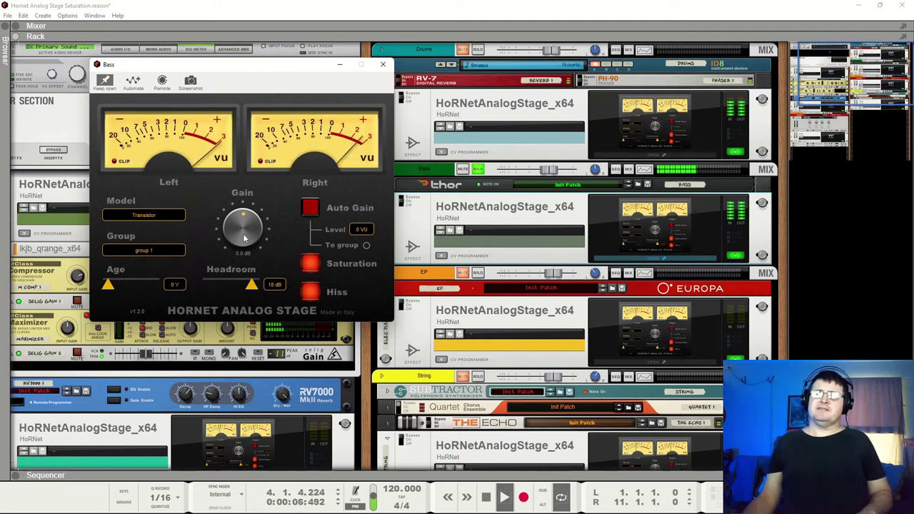
click(312, 265)
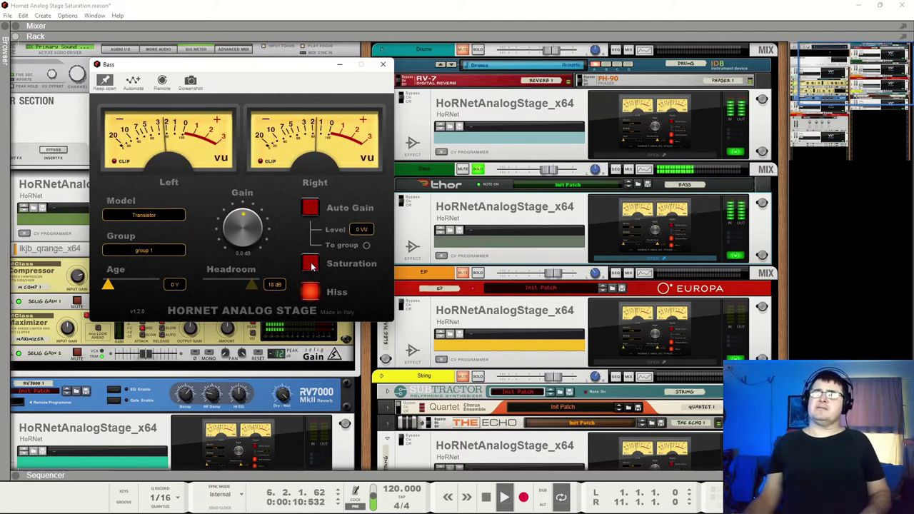
click(312, 265)
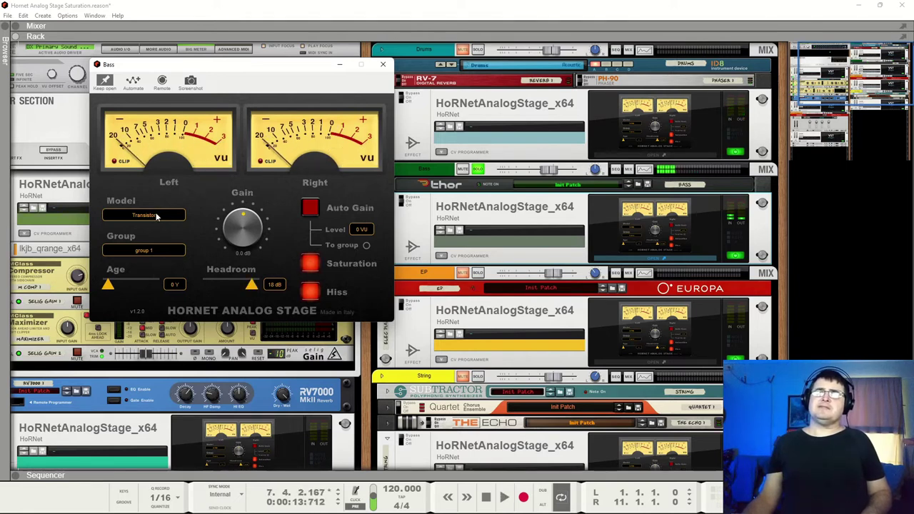
- Set the Bass model to Tube and lower the Gain to about -2.3 dB while listening, briefly pausing playback
click(157, 216)
click(136, 227)
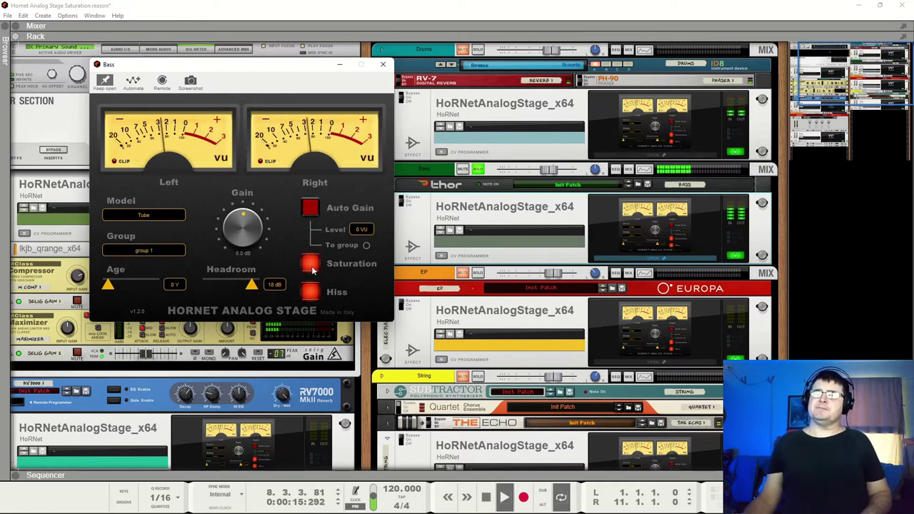
mouse_move(249, 241)
mouse_down()
mouse_move(253, 181)
mouse_move(239, 246)
mouse_up()
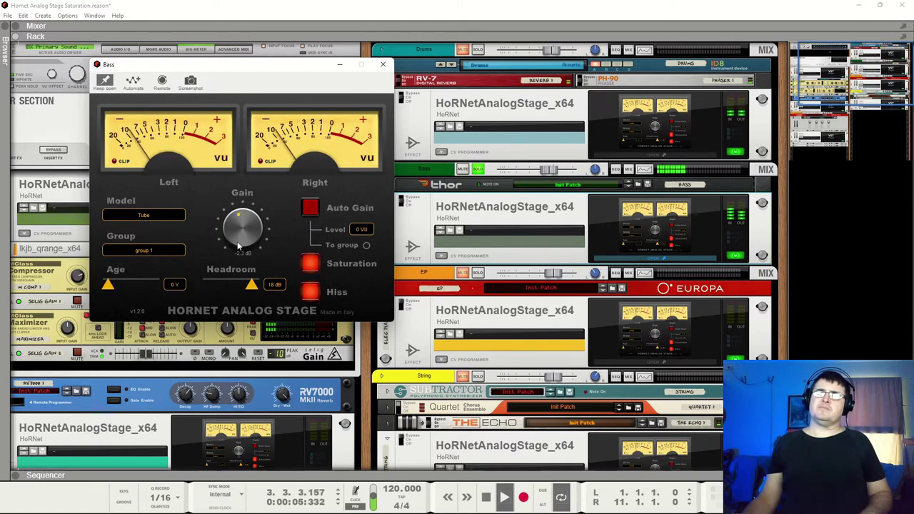
key(space)
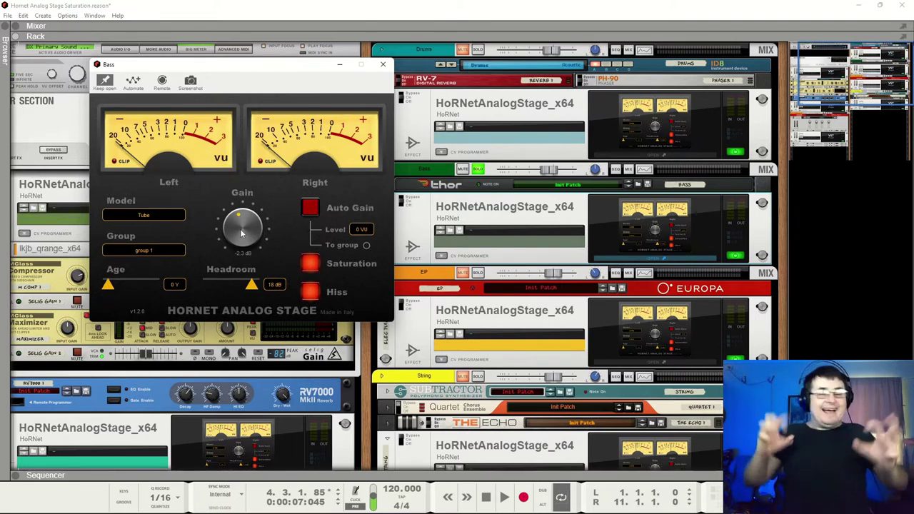
key(space)
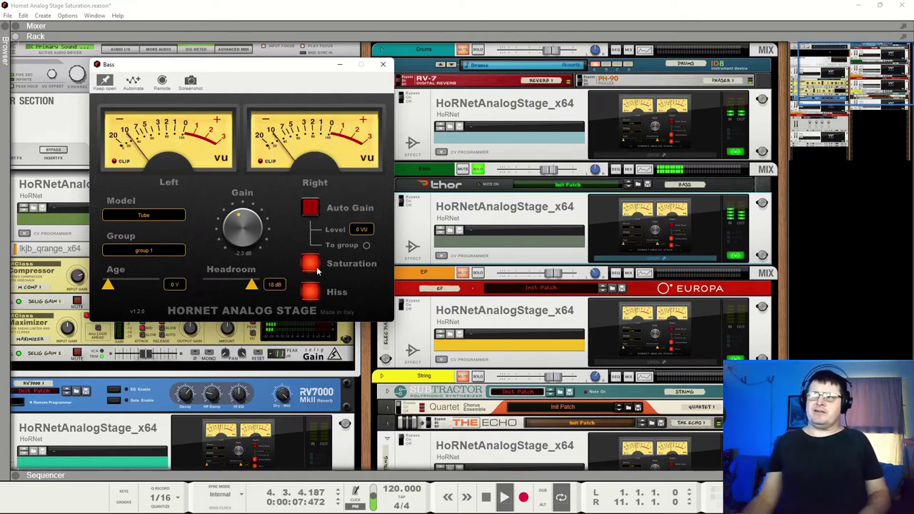
- Set the Bass Age to 5 Y, close the plugin window and unsolo the Bass to hear the full mix
drag(109, 287, 115, 288)
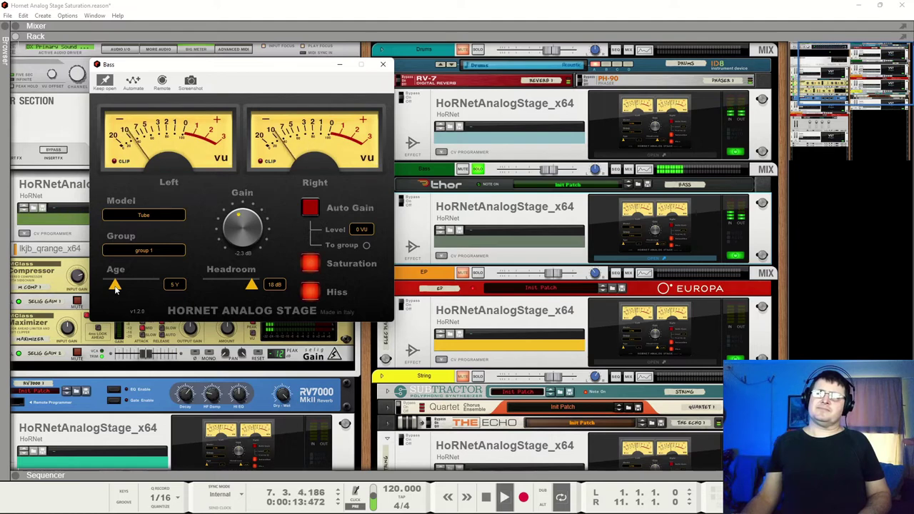
drag(116, 289, 114, 288)
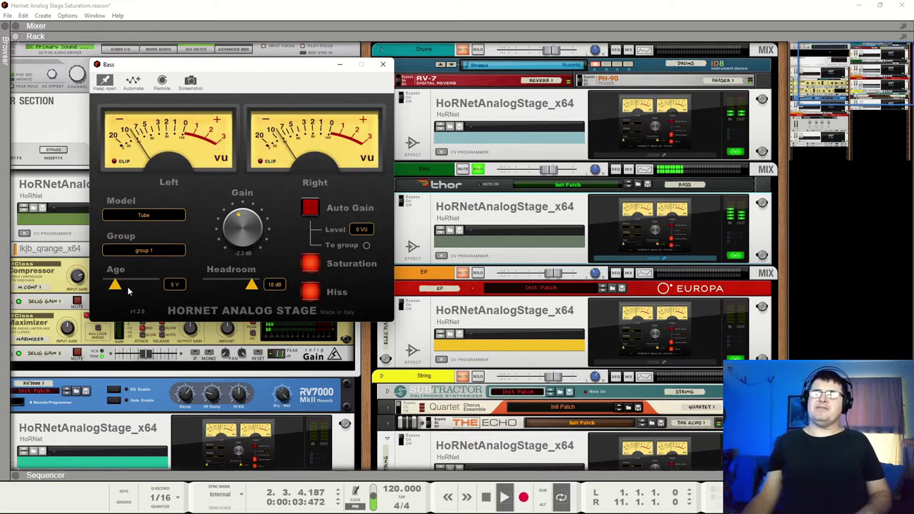
click(383, 68)
click(405, 203)
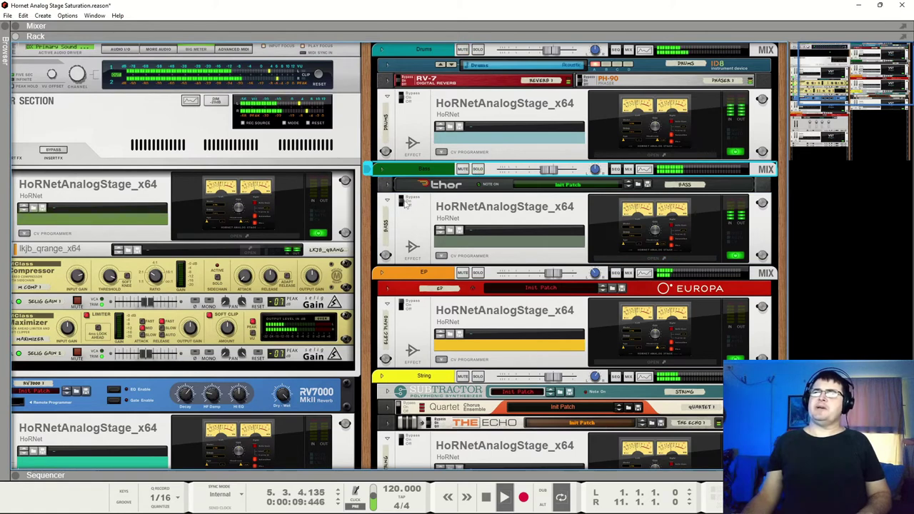
- Solo the Drums and Bass together, reopen the Bass Analog Stage, set Age to 2 Y and compare Saturation off and on
click(477, 49)
click(477, 168)
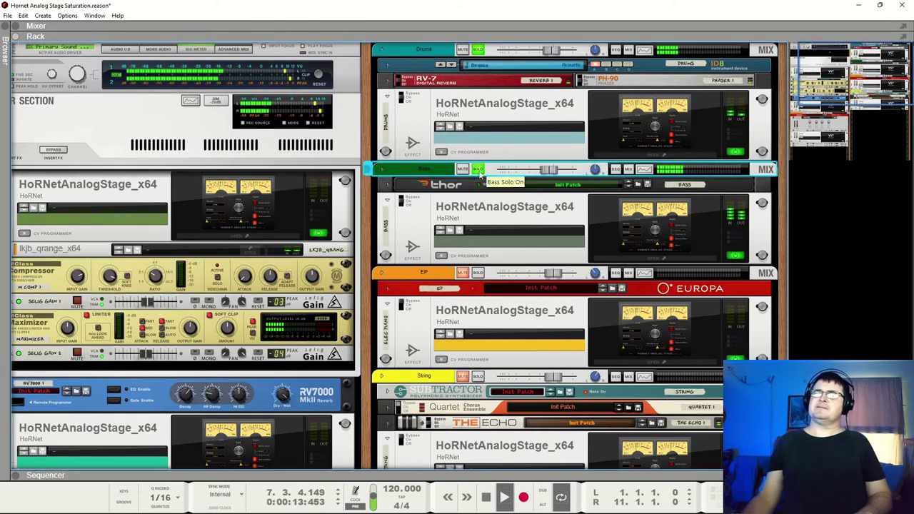
click(608, 231)
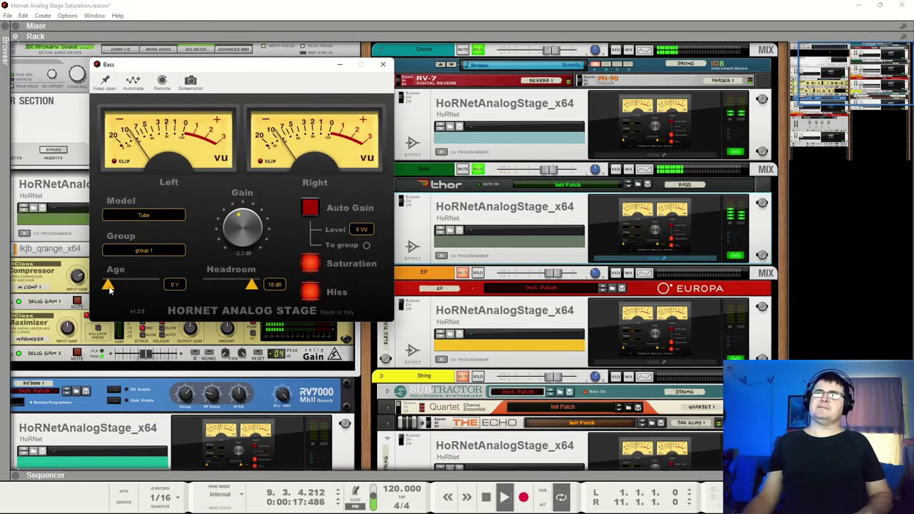
drag(107, 286, 111, 287)
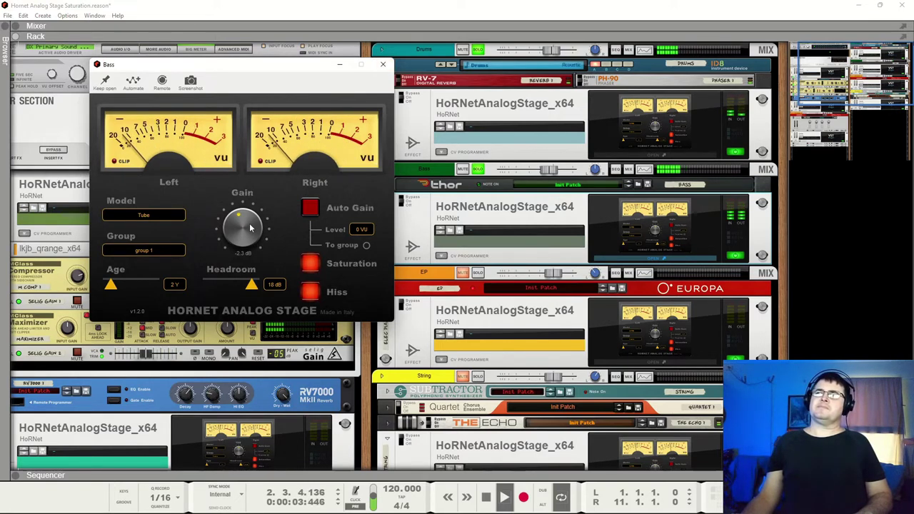
click(312, 264)
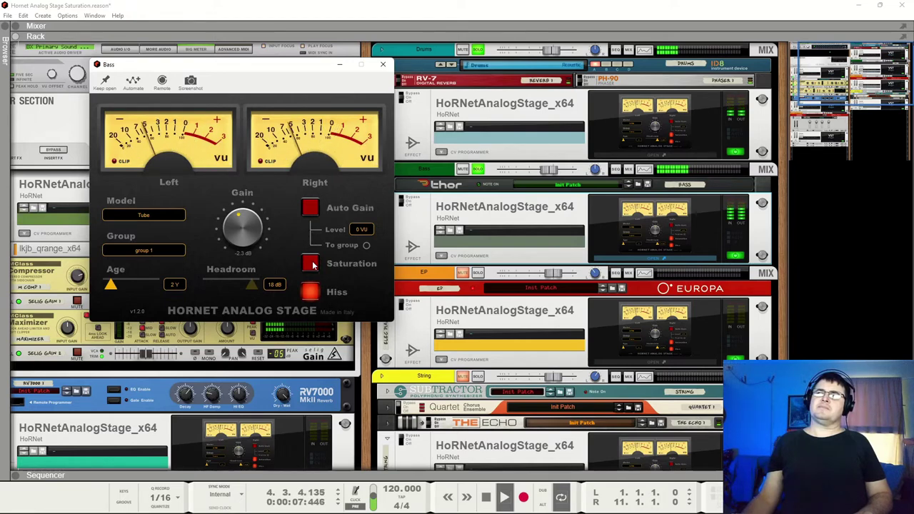
click(311, 265)
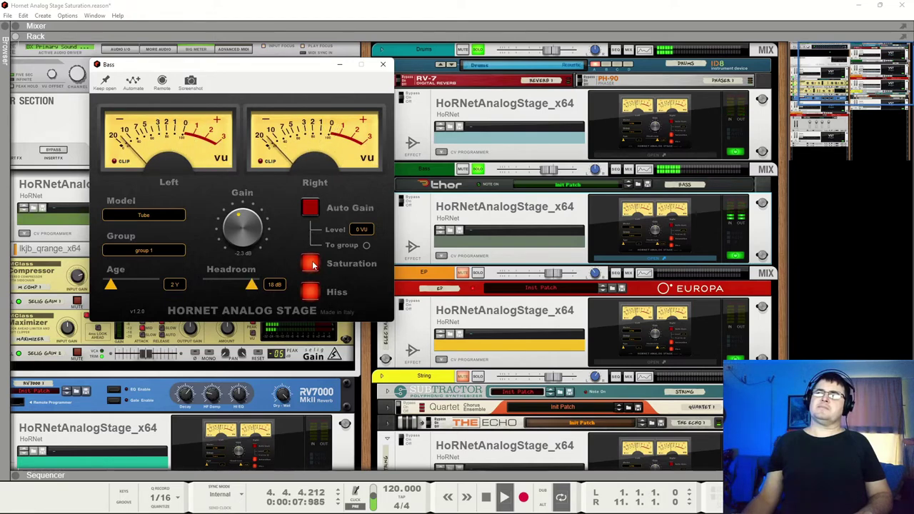
- Close the Bass plugin window, unsolo the Drums and Bass, solo the EP channel and open the Elec Piano Analog Stage
click(383, 64)
click(479, 168)
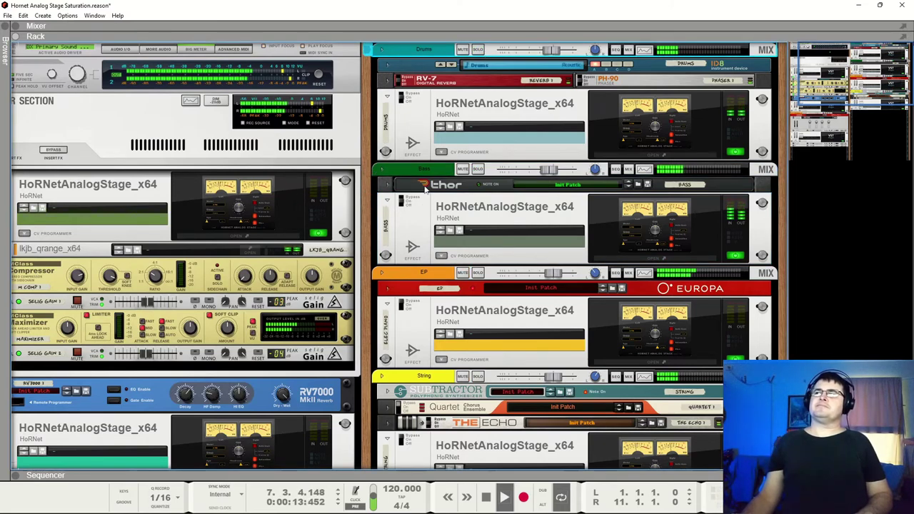
scroll(420, 221, down, 2)
click(629, 267)
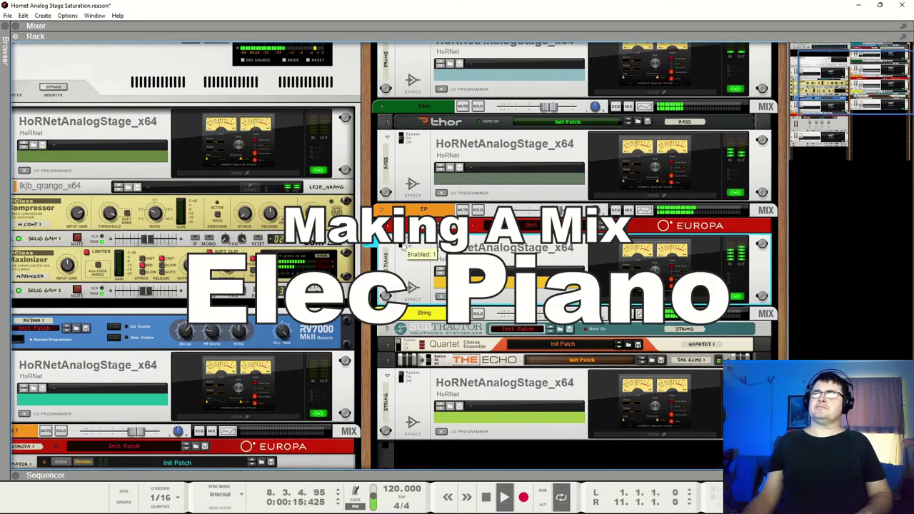
click(478, 210)
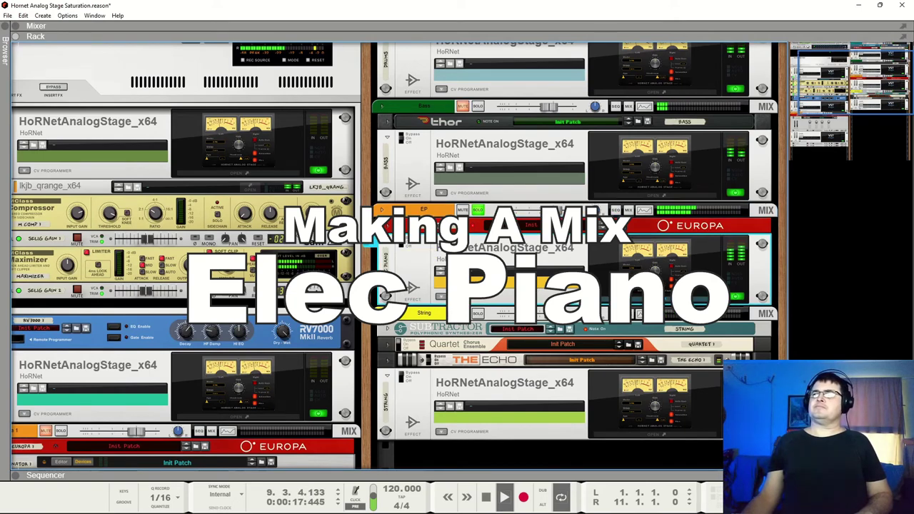
double_click(515, 260)
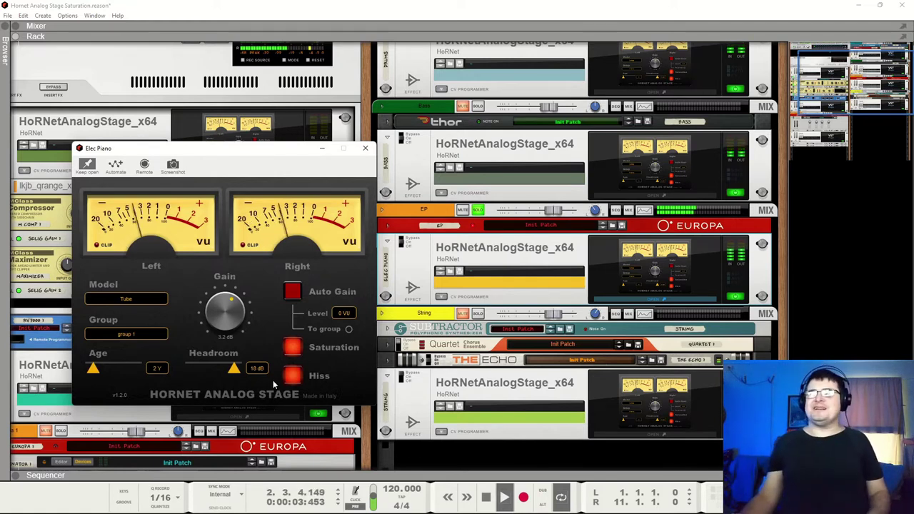
- Compare the Elec Piano Saturation off and on, and use Auto Gain briefly during playback to set the Gain to about 1.2 dB
click(293, 348)
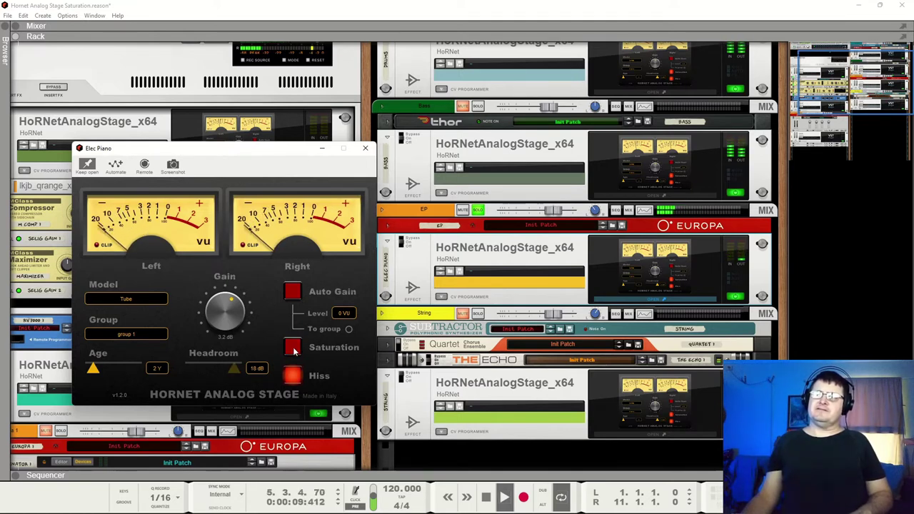
click(292, 349)
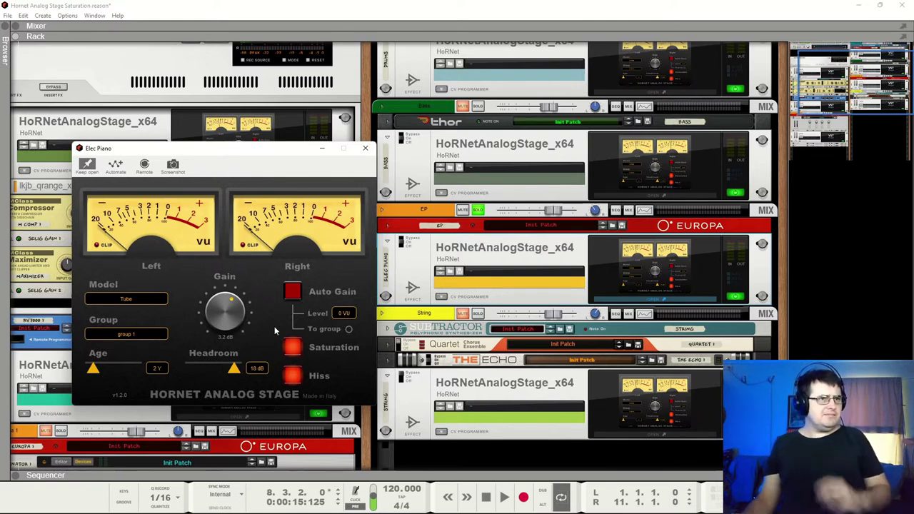
key(space)
click(290, 292)
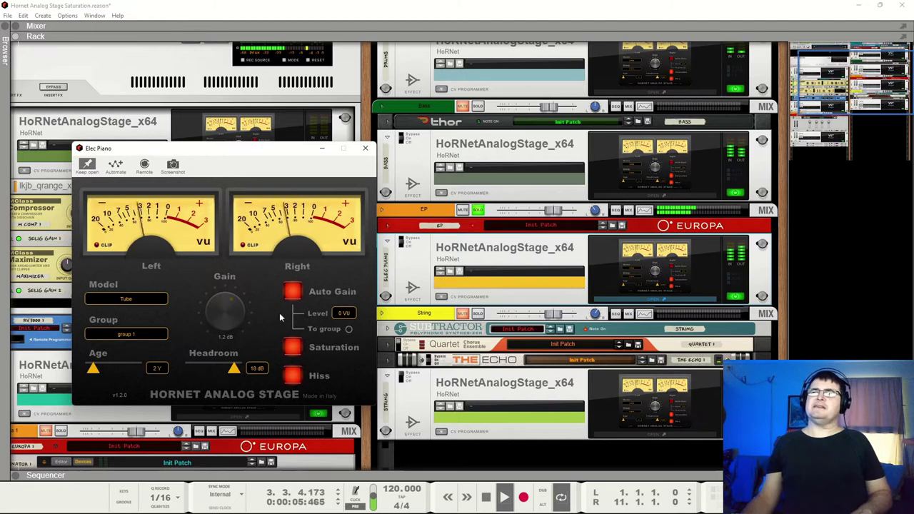
click(293, 293)
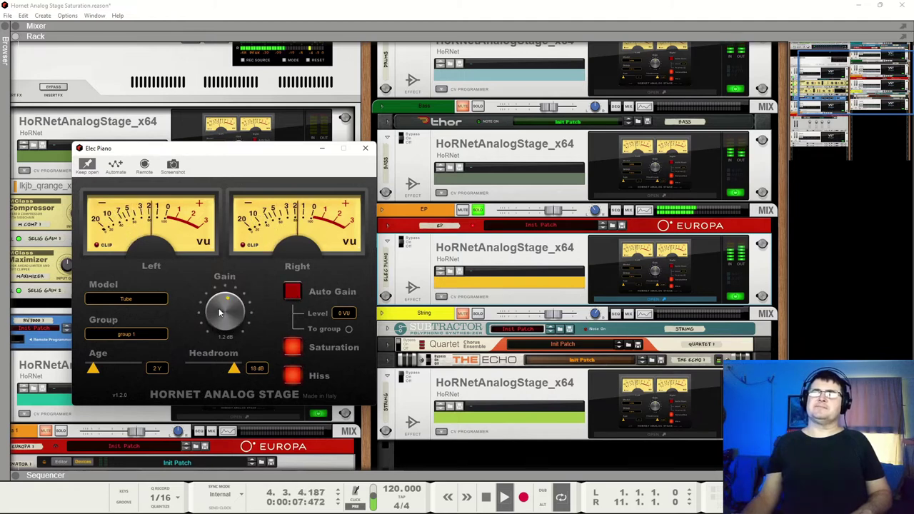
- Switch the Elec Piano model to Op. Amp. and compare Saturation off and on during playback
click(140, 300)
click(125, 330)
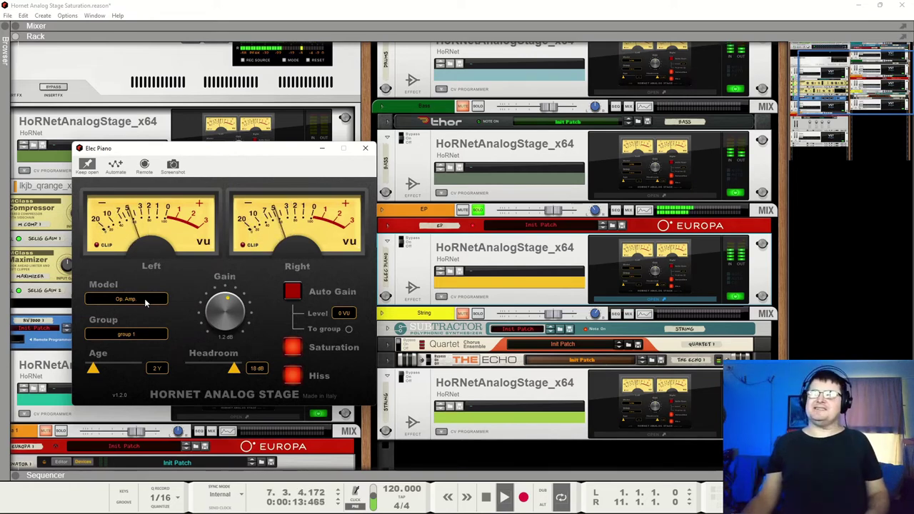
click(293, 347)
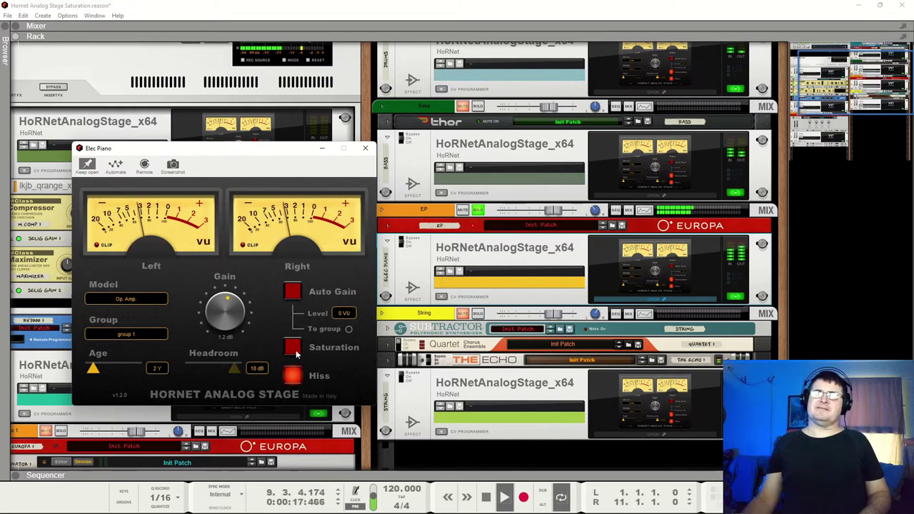
- Set the Elec Piano model to Transistor and compare Saturation off and on during playback
click(113, 305)
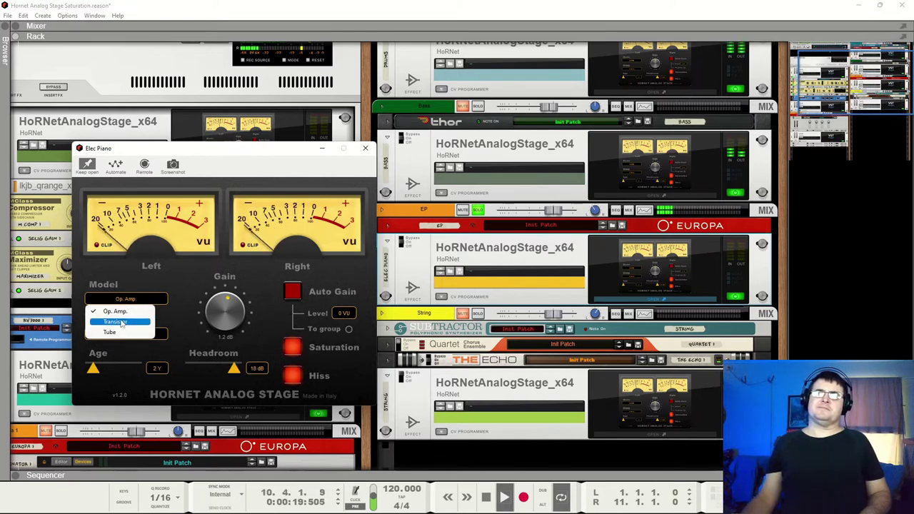
click(118, 321)
click(290, 348)
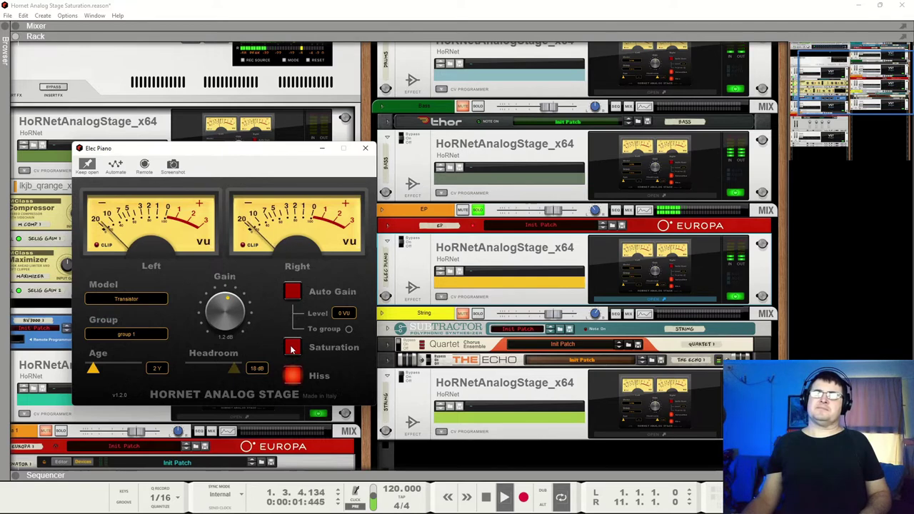
click(291, 349)
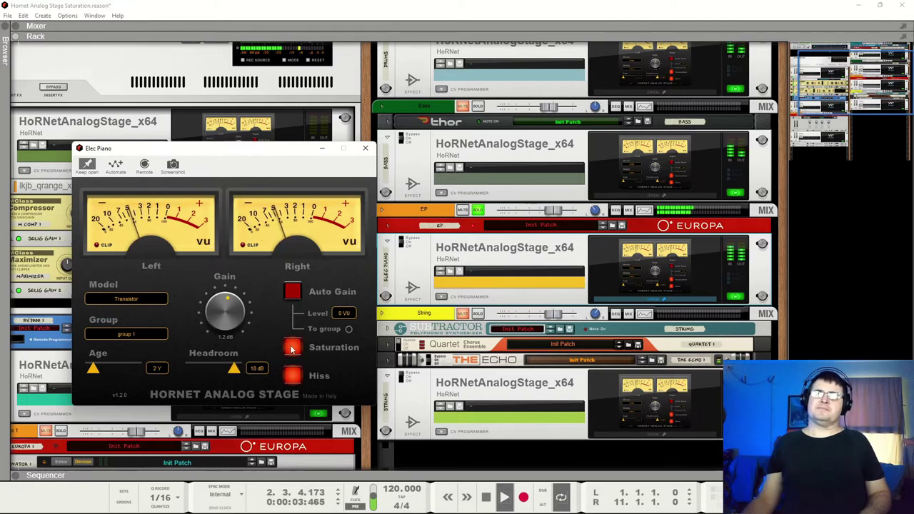
- Compare the Elec Piano Saturation once more, set Age to 0 Y, and switch the model to Tube during playback
click(291, 348)
click(291, 349)
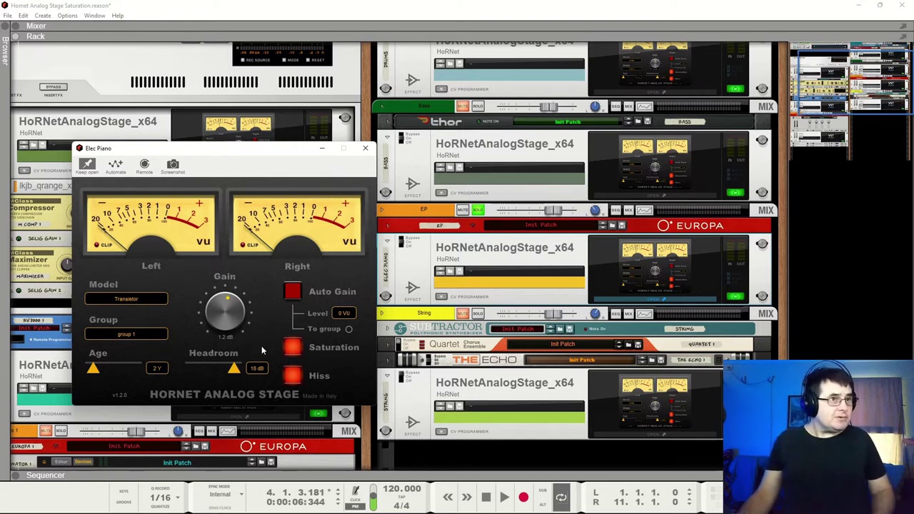
key(space)
drag(93, 368, 84, 370)
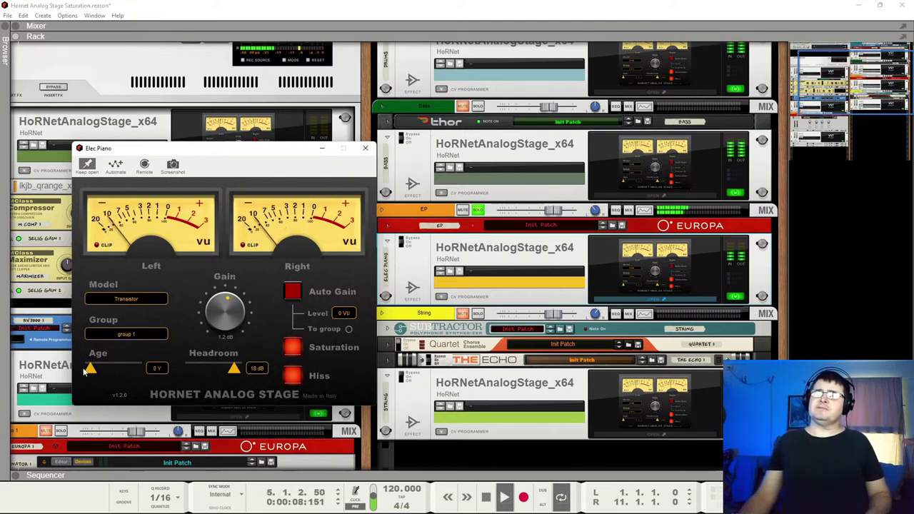
click(131, 301)
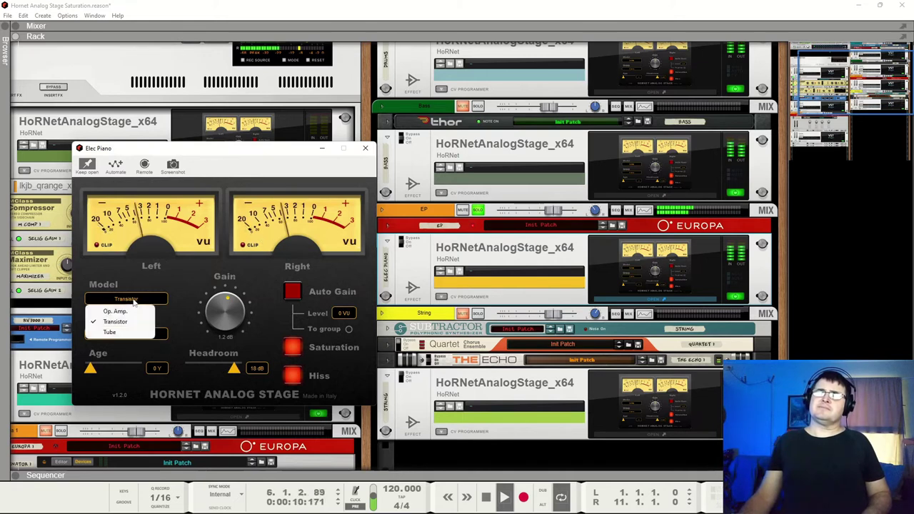
click(110, 332)
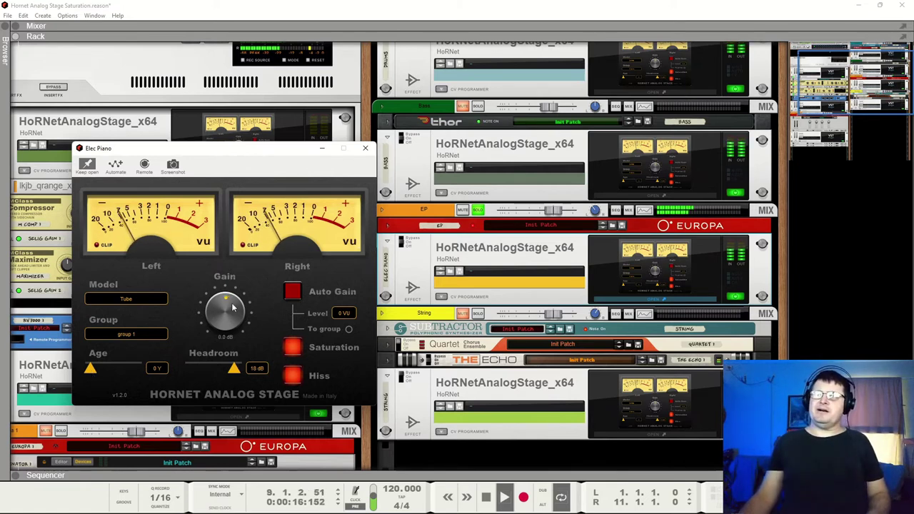
- Lower the Tube Gain to about -5.0 dB, compare Saturation off and on, and raise Gain to about 8.5 dB
drag(238, 308, 230, 344)
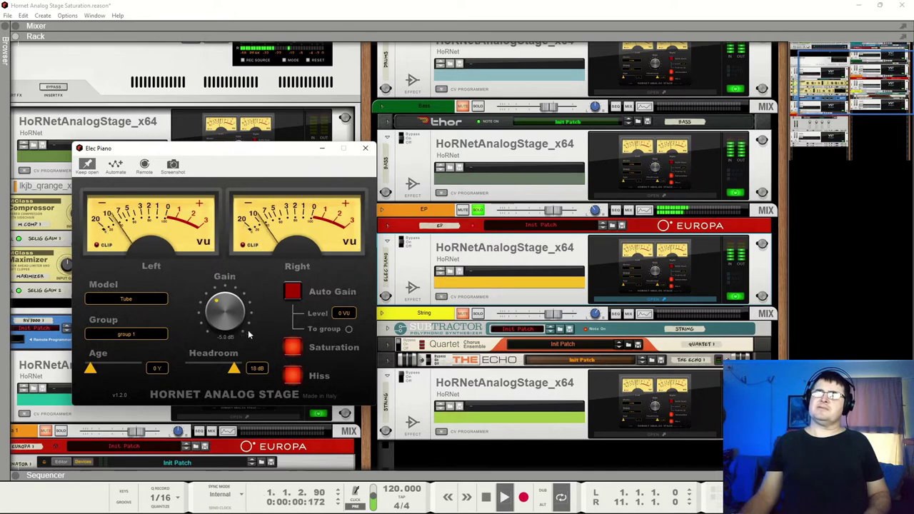
click(293, 346)
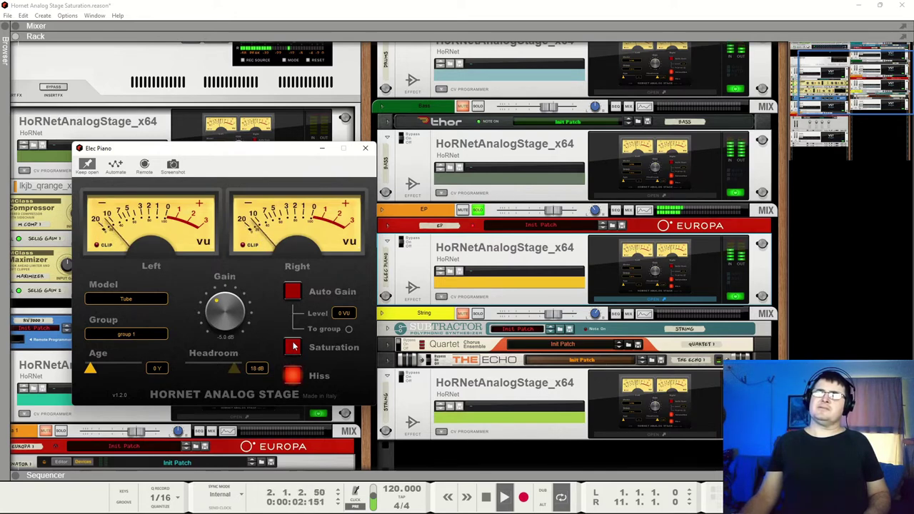
click(293, 346)
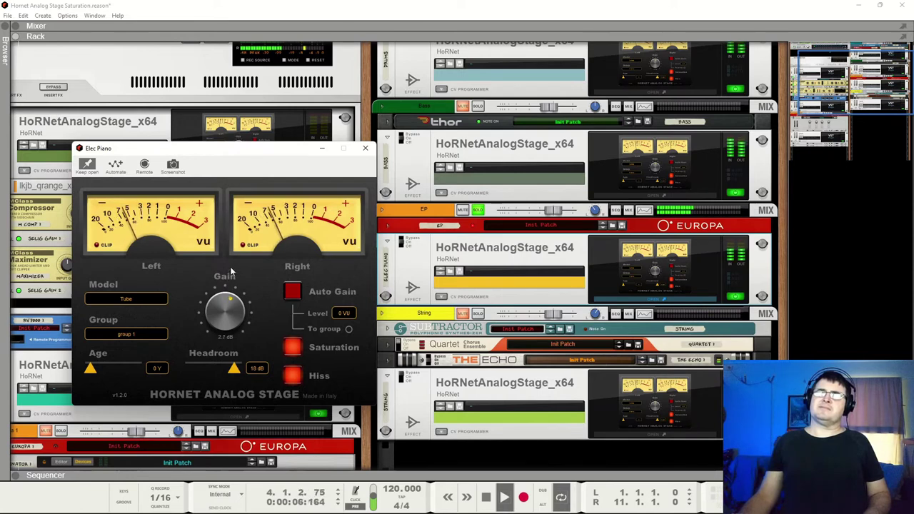
drag(231, 271, 231, 265)
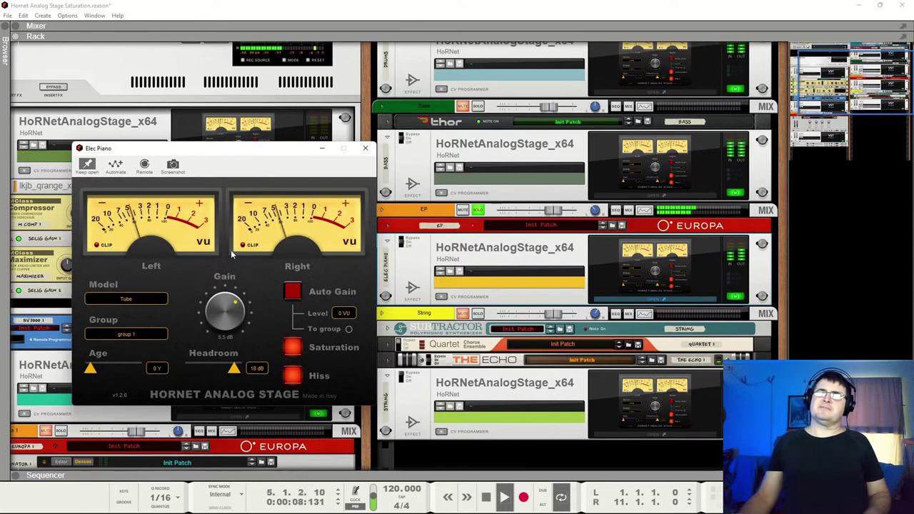
drag(233, 309, 233, 319)
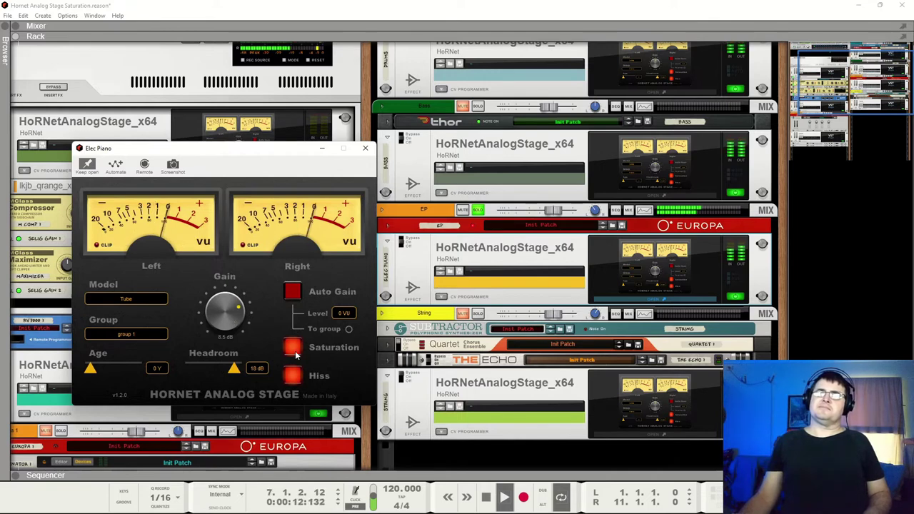
- Lower the EP channel level, compare it with 0.00 dB, and reposition the Elec Piano window to expose the master meters
drag(552, 211, 543, 223)
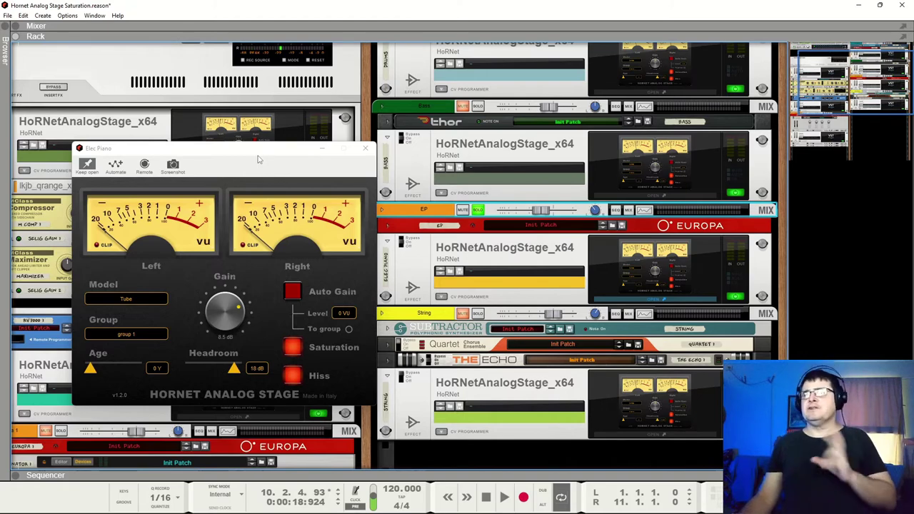
drag(253, 152, 271, 173)
scroll(271, 172, up, 2)
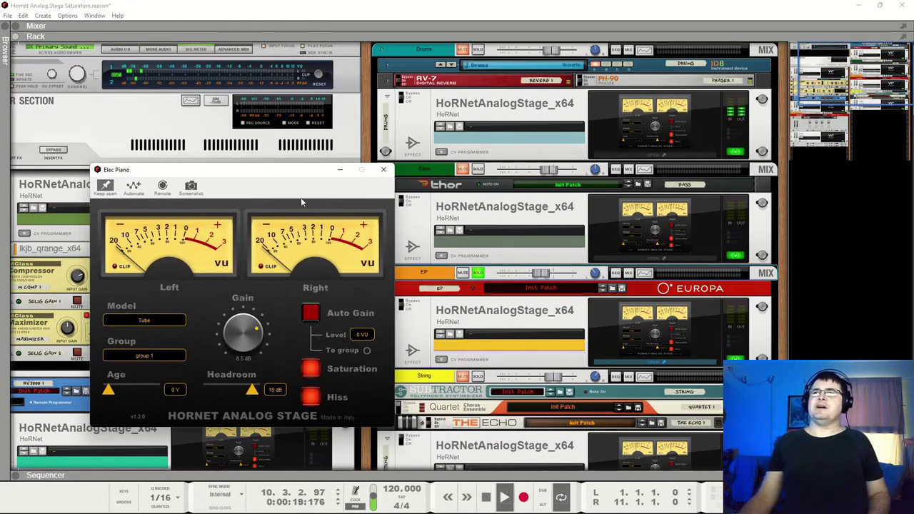
click(547, 278)
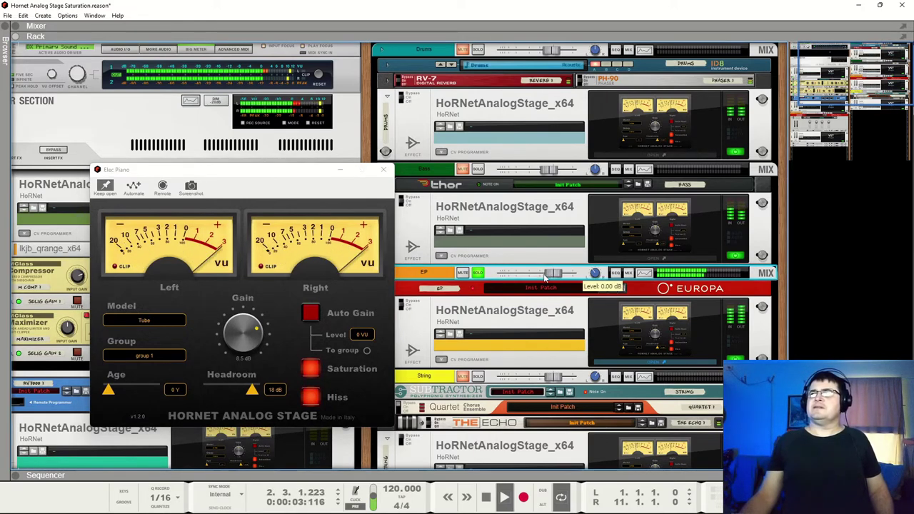
drag(546, 278, 530, 278)
drag(230, 178, 234, 154)
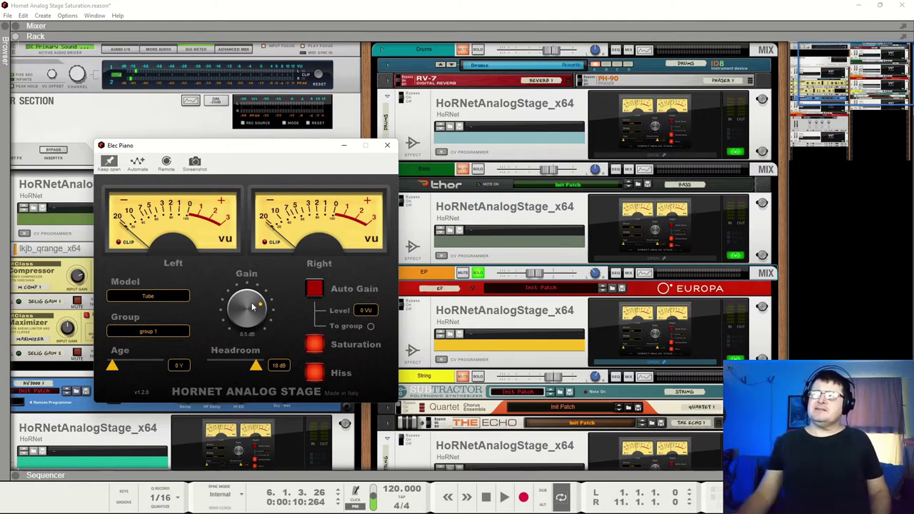
- Audition the Elec Piano Gain at its maximum during playback, and bring it down to about 4.4 dB
key(space)
drag(255, 284, 264, 265)
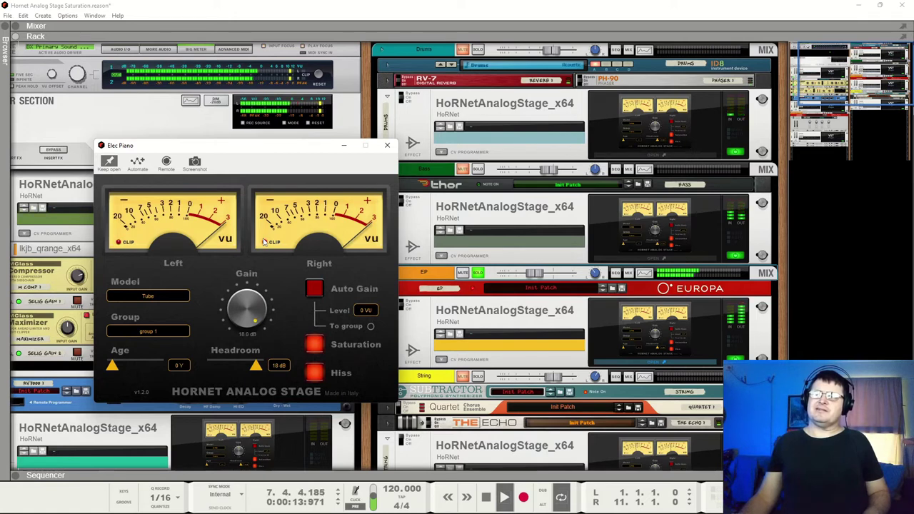
drag(246, 303, 246, 314)
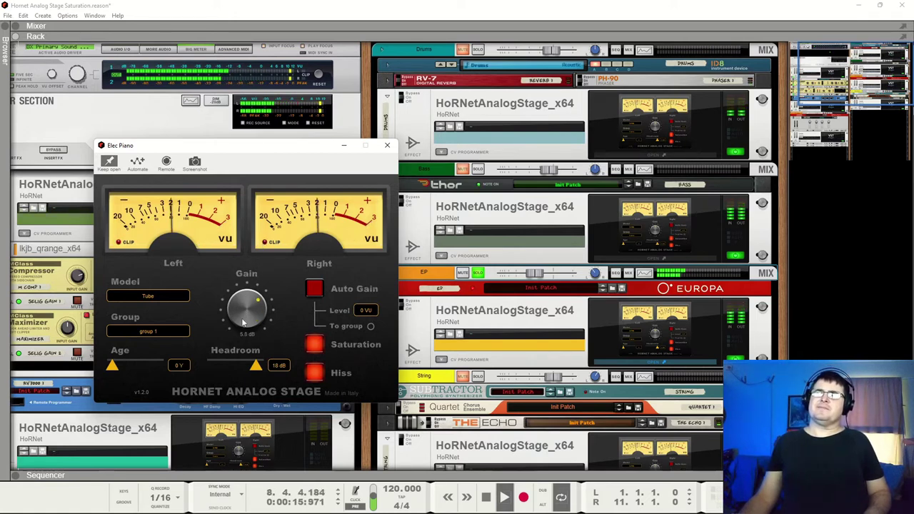
- Set the Elec Piano Age to 30 Y, push Gain to its maximum, and compare Saturation off and on
drag(112, 367, 156, 366)
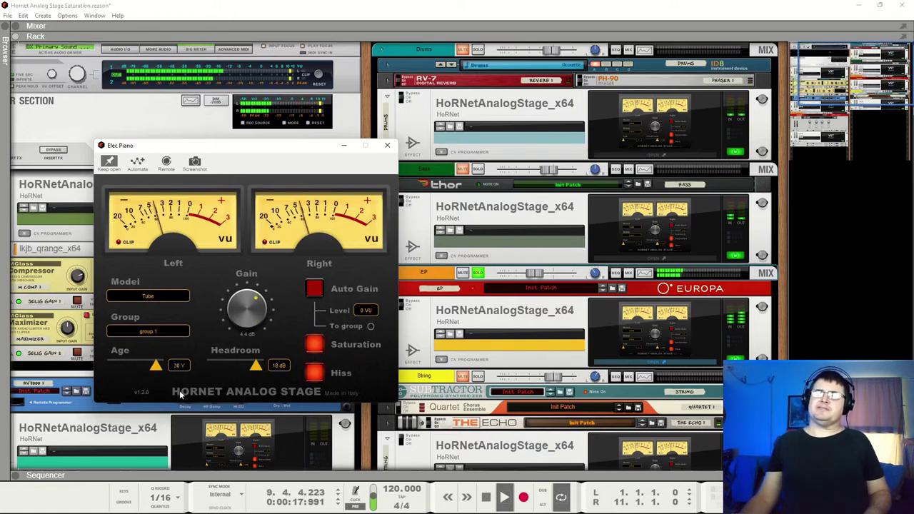
drag(250, 300, 247, 248)
drag(243, 326, 244, 331)
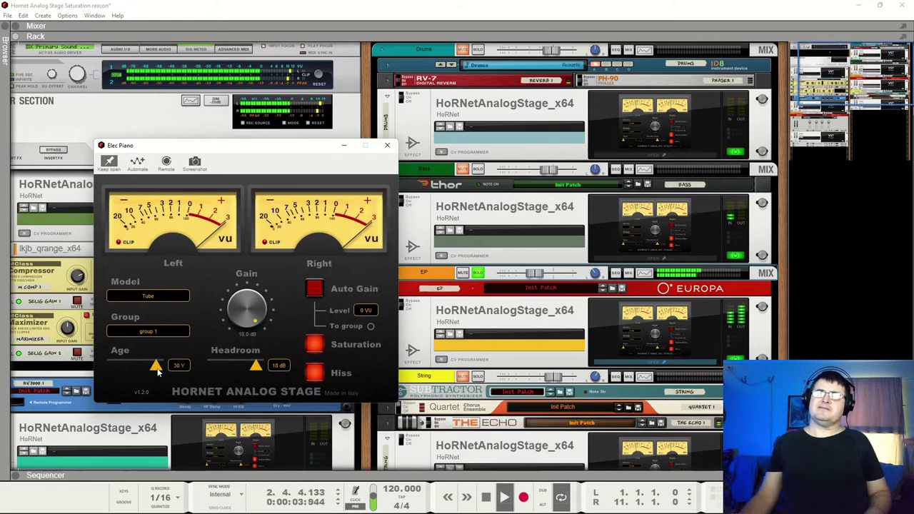
click(317, 346)
click(316, 346)
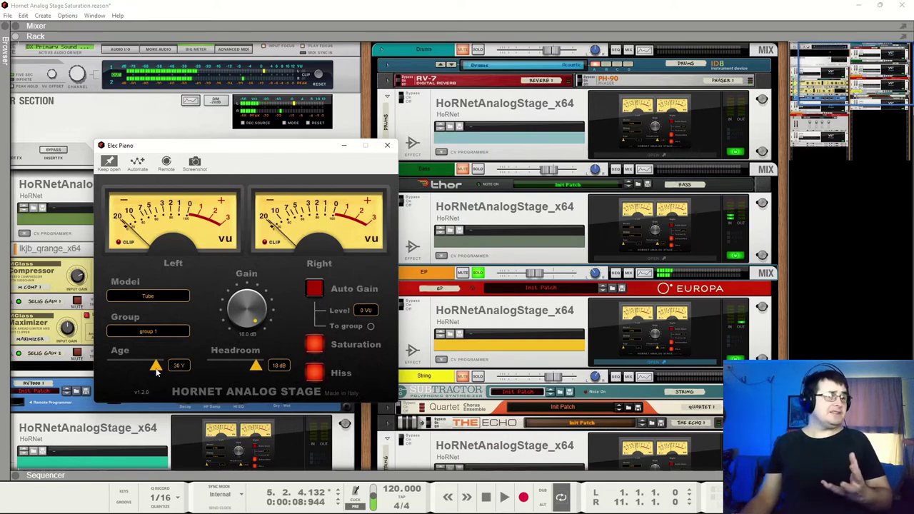
- Return the Elec Piano Age to 0 Y and compare Saturation off and on at maximum Gain during playback
drag(138, 373, 157, 373)
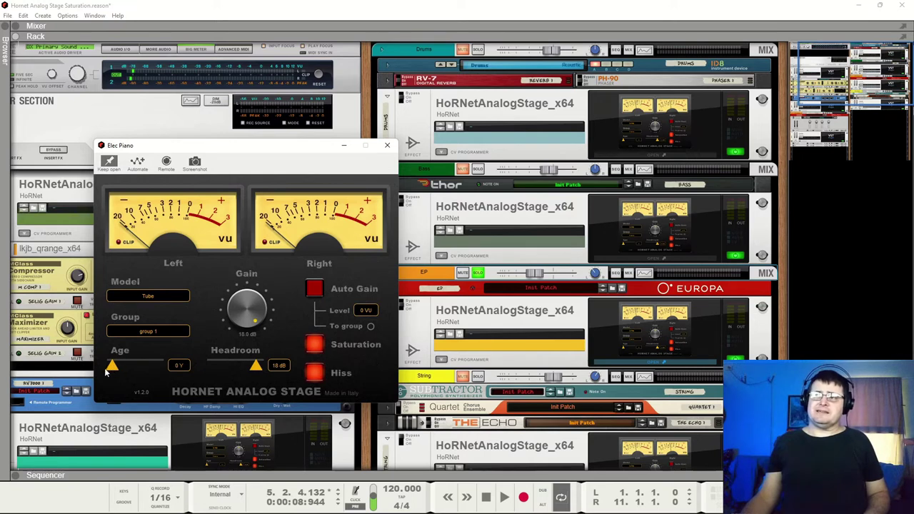
key(space)
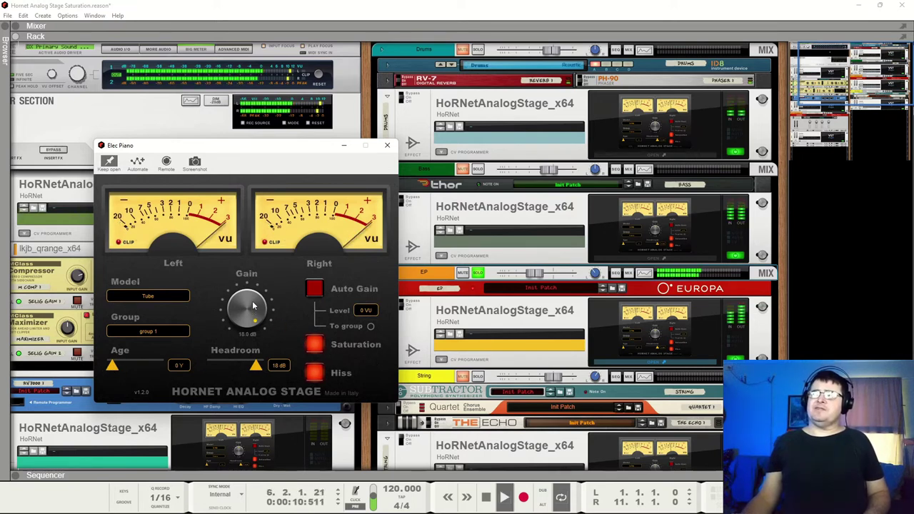
click(314, 346)
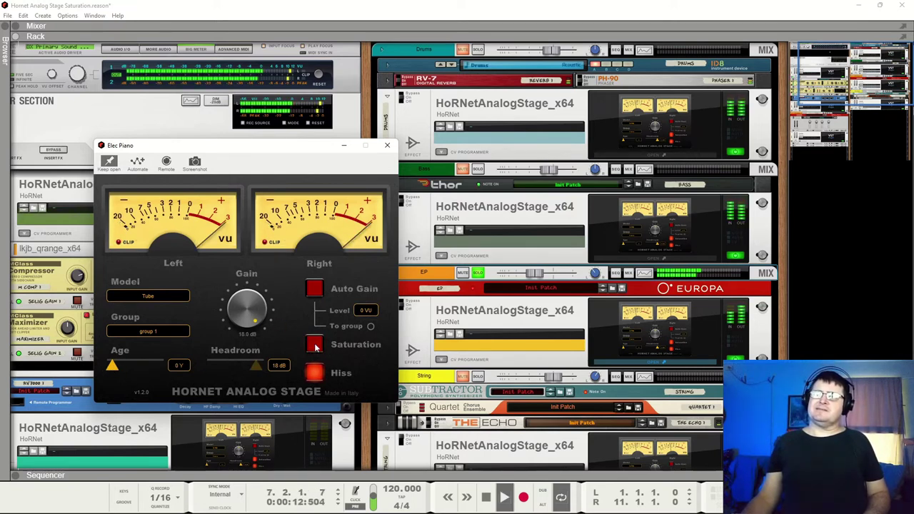
click(315, 346)
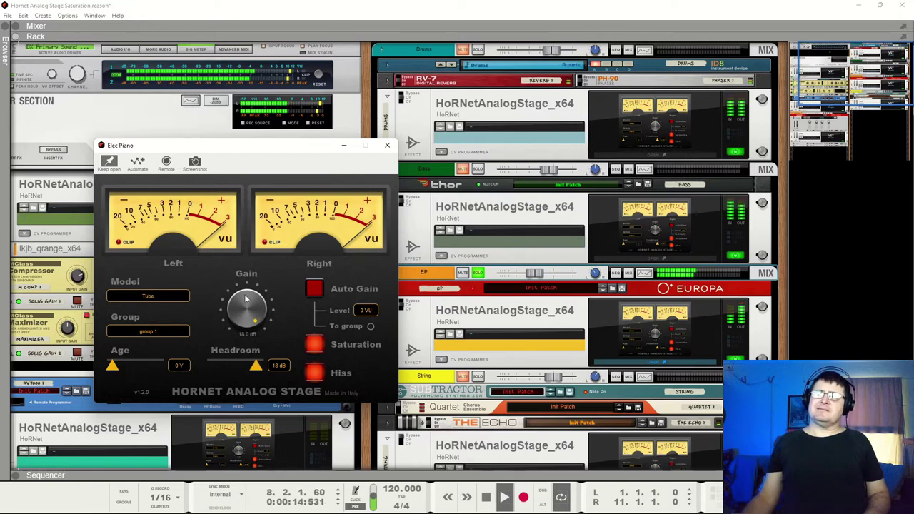
- Set the Elec Piano Gain to about 1.2 dB and restore the EP channel level to 0 dB
drag(245, 300, 250, 409)
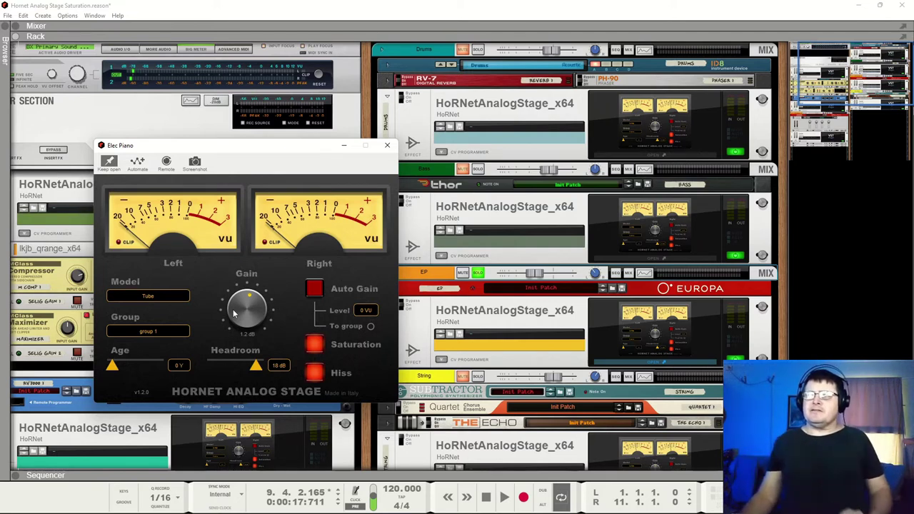
key(space)
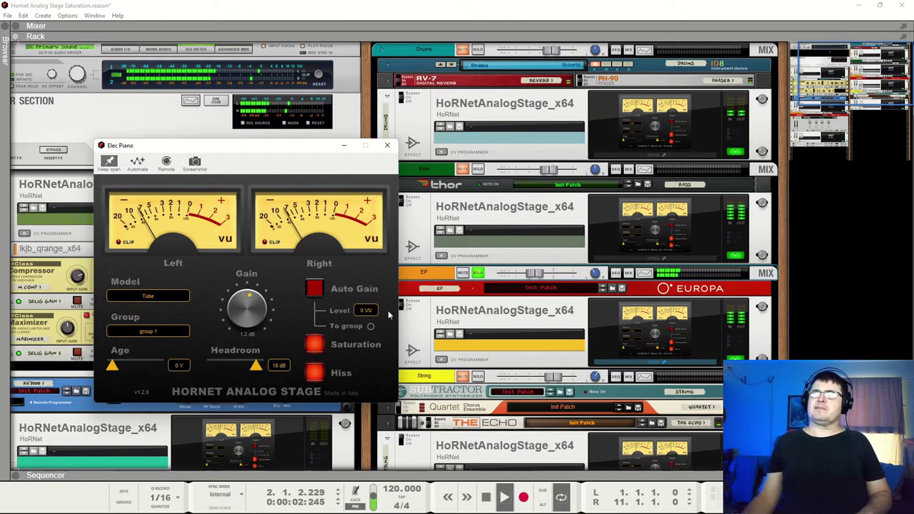
drag(539, 279, 555, 278)
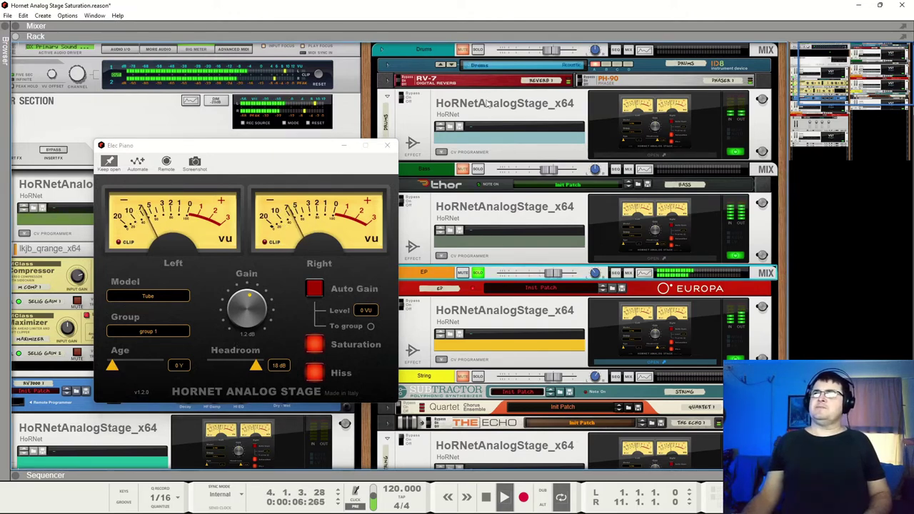
- Unsolo the EP and audition Age at 5 Y before returning it to 0 Y, comparing Saturation within the mix
click(114, 369)
drag(114, 369, 119, 371)
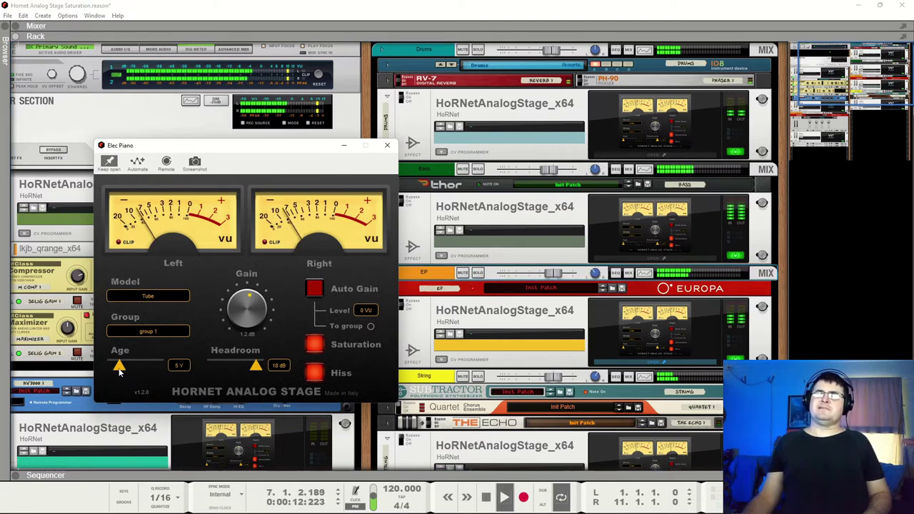
drag(119, 370, 111, 370)
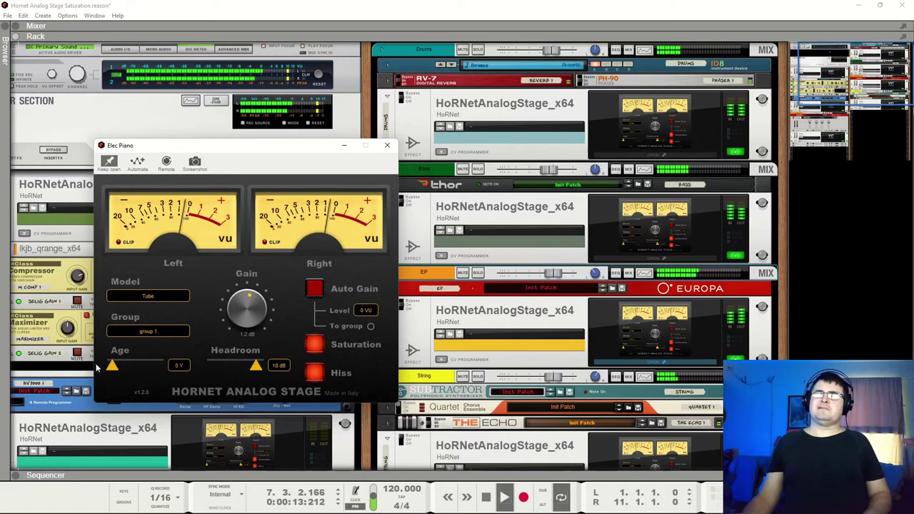
click(315, 350)
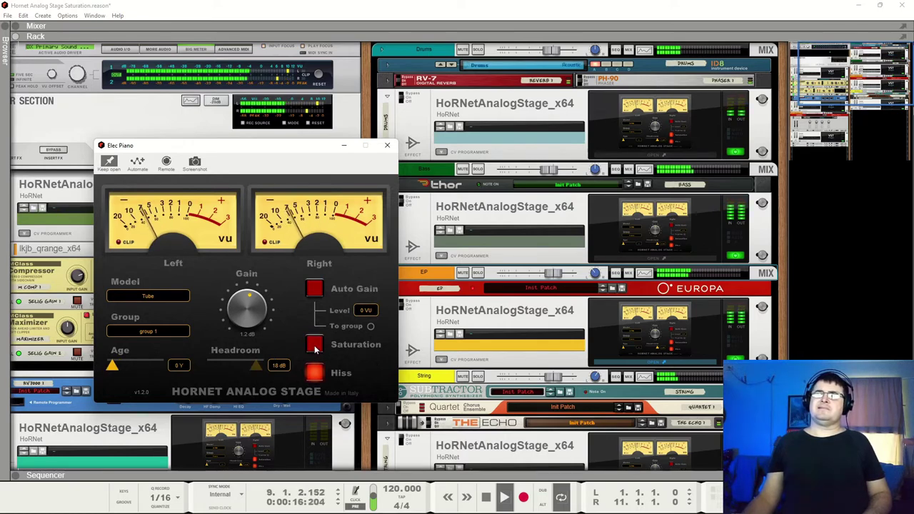
click(315, 349)
- Close the Elec Piano plugin window, solo the String channel and open its Analog Stage
click(404, 308)
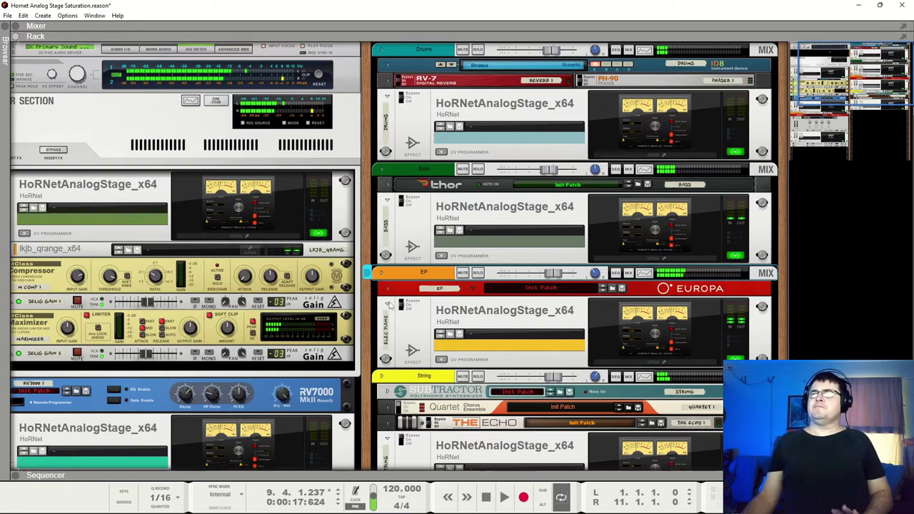
scroll(414, 235, down, 4)
click(477, 251)
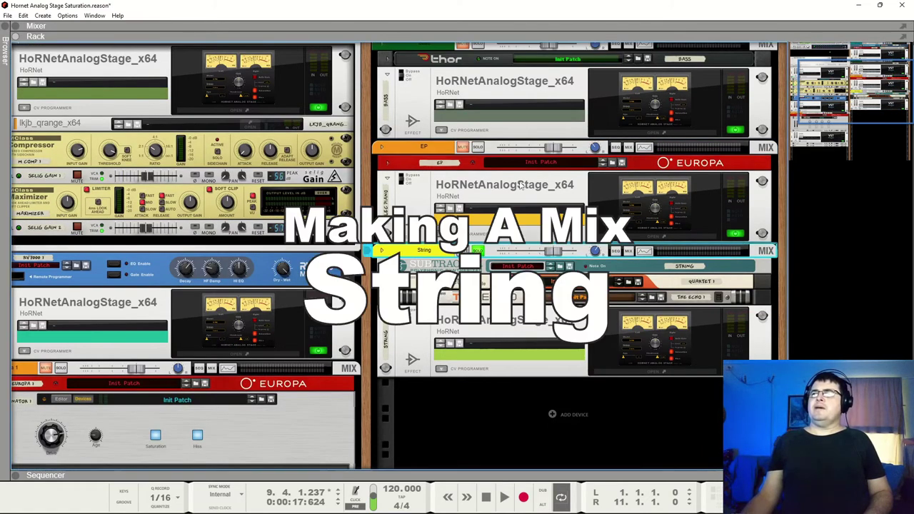
click(675, 340)
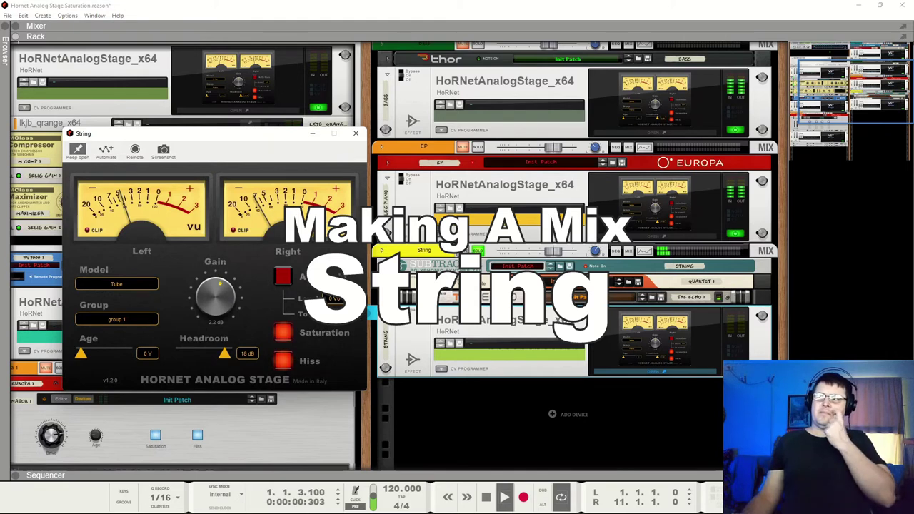
- Reset the String Gain to 0.0 dB and compare its Analog Stage bypassed and active during playback
click(402, 315)
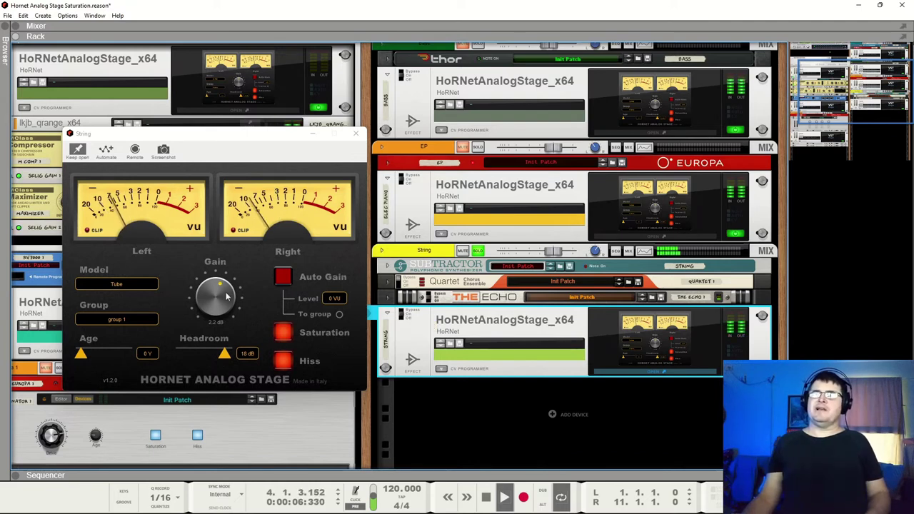
double_click(227, 297)
click(404, 314)
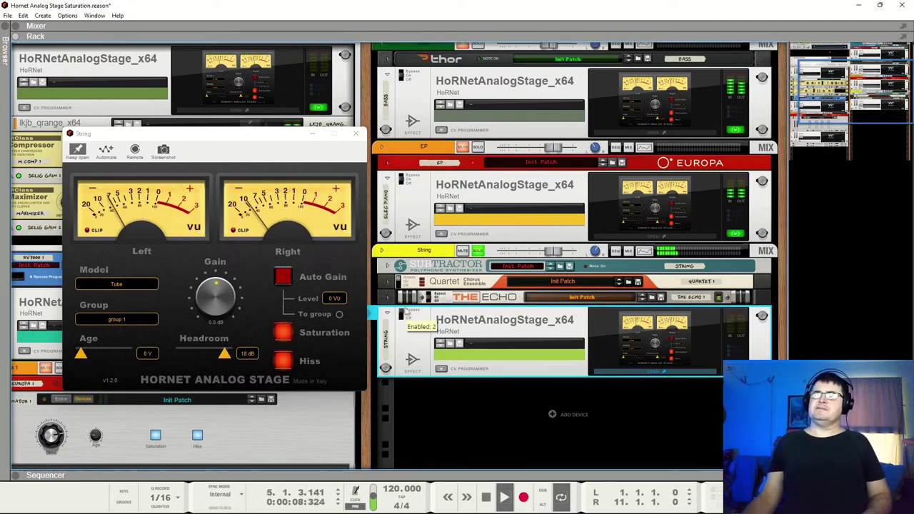
click(404, 314)
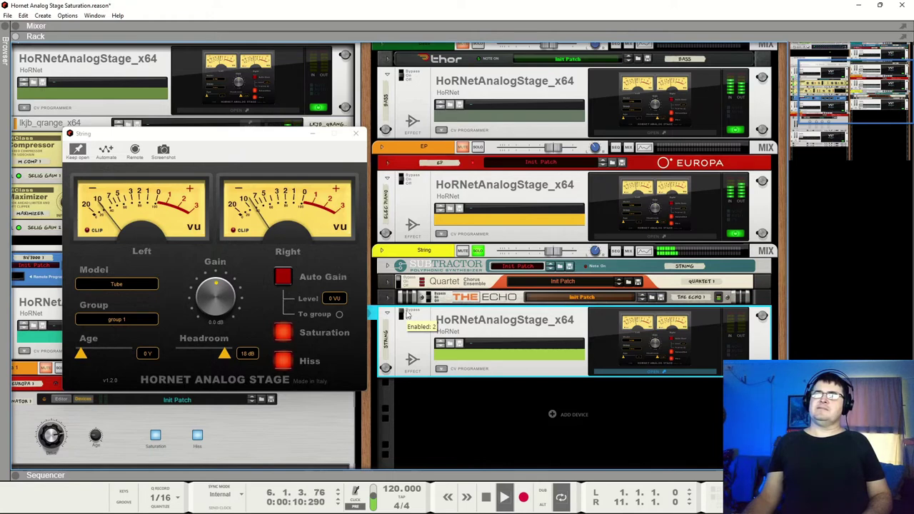
key(space)
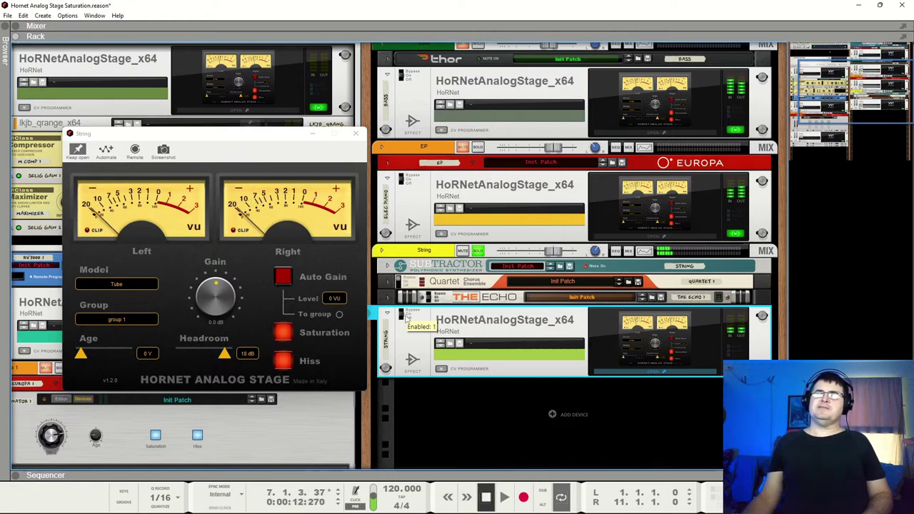
- Switch the String Analog Stage Model to Transistor and audition it during playback with Gain raised to about 14.8 dB
click(112, 285)
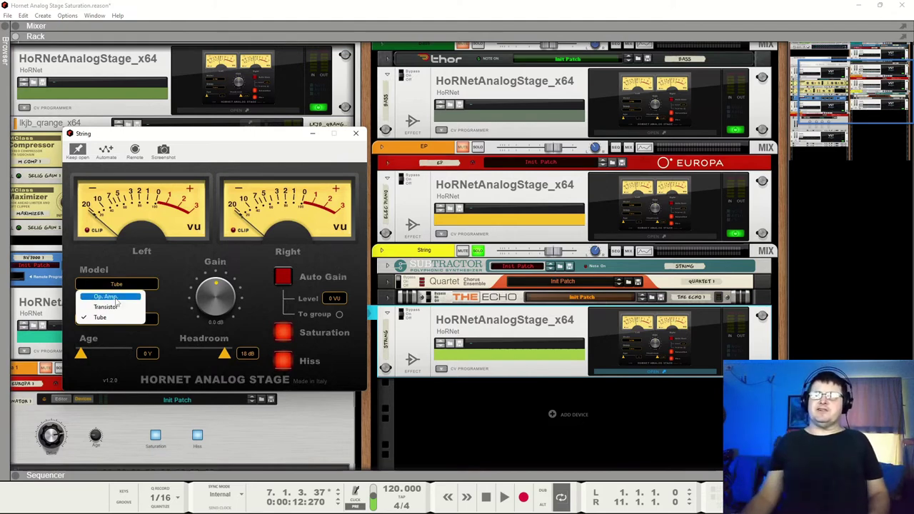
click(106, 307)
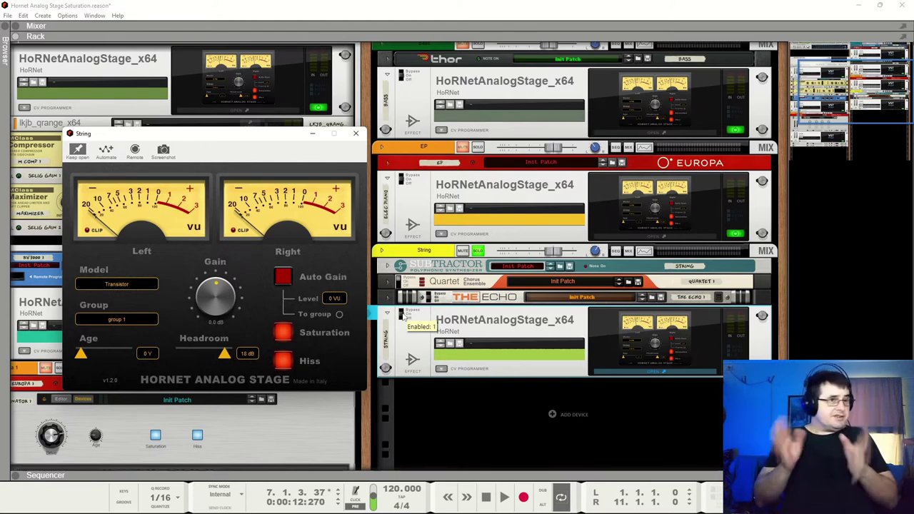
key(space)
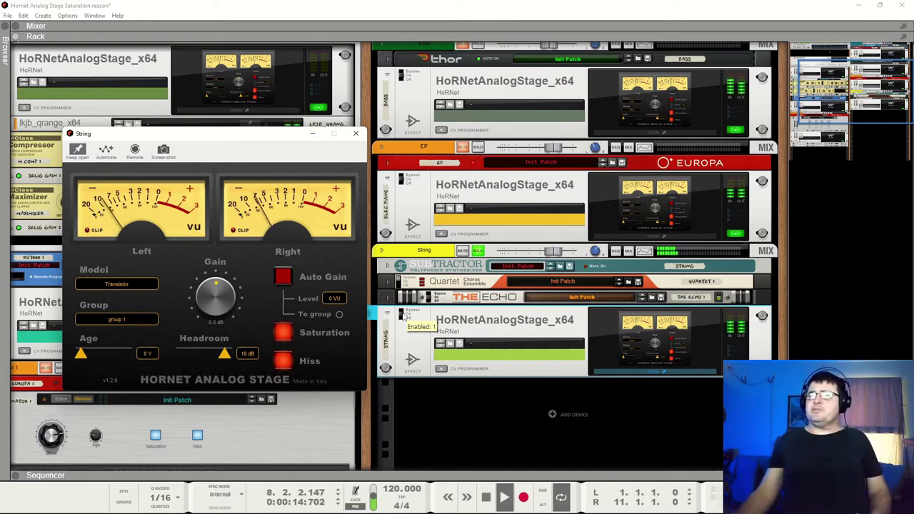
click(408, 318)
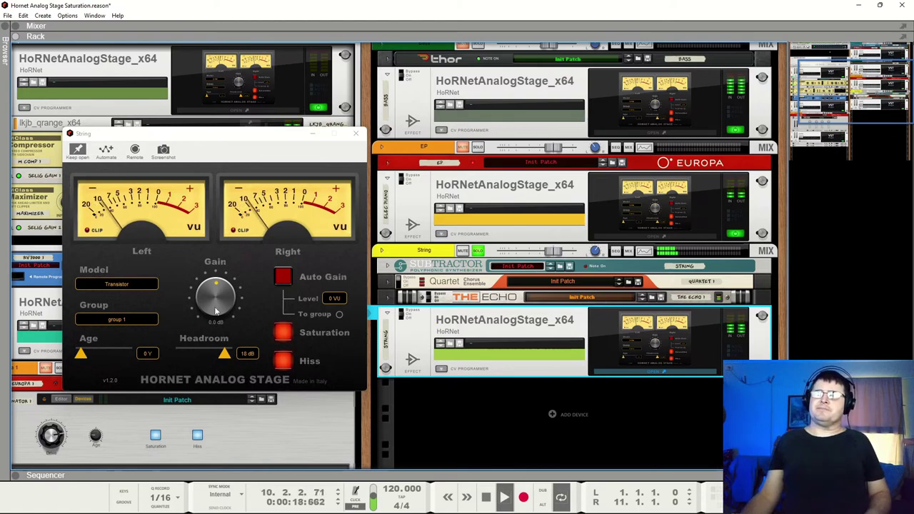
drag(214, 307, 225, 222)
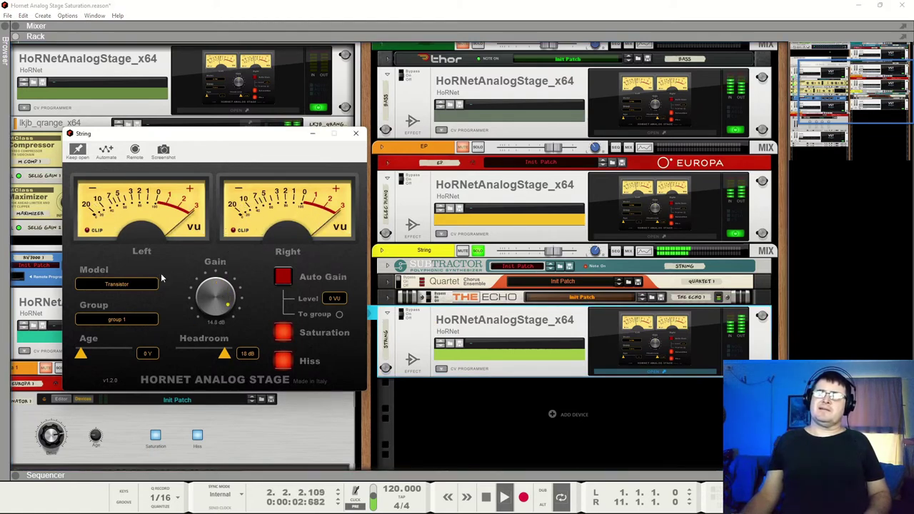
- Switch the String Model to Op. Amp, lower Gain to about 10.3 dB and compare the sound with Saturation off and on
click(154, 284)
click(107, 295)
click(116, 283)
click(133, 295)
drag(223, 306, 224, 317)
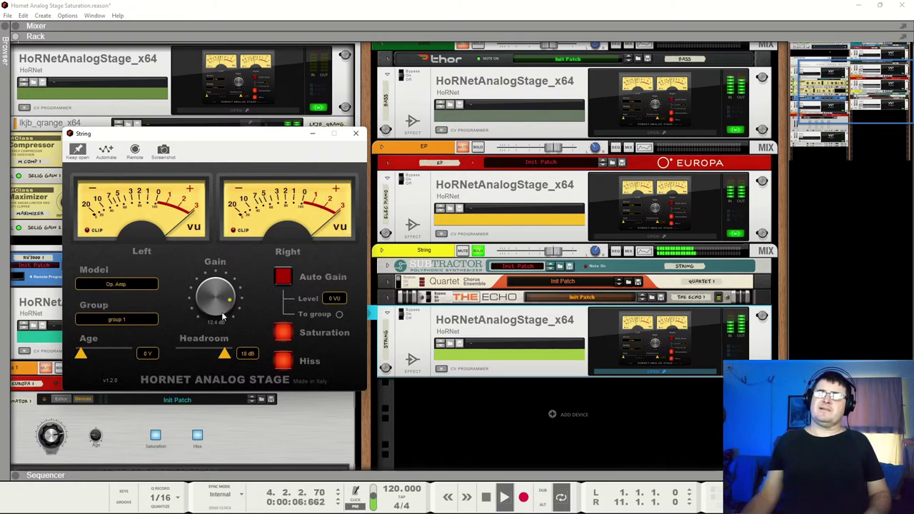
click(283, 333)
click(282, 334)
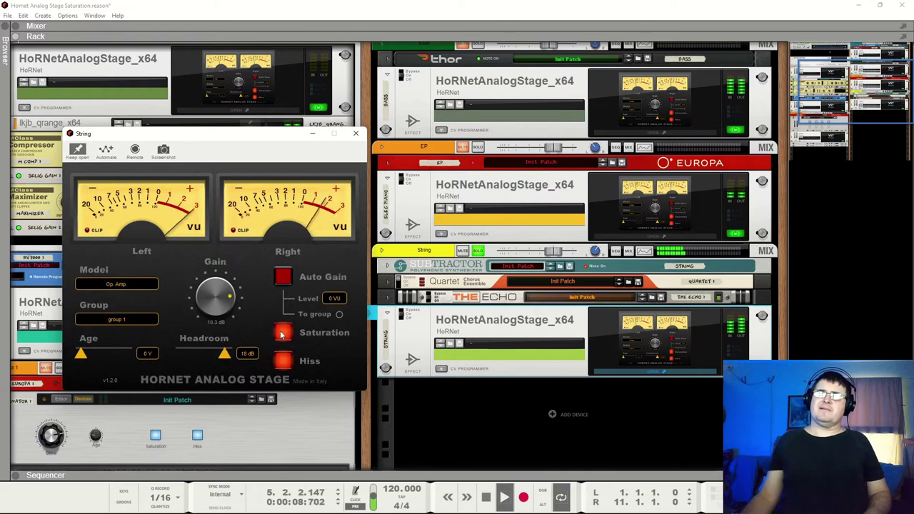
click(282, 333)
click(282, 334)
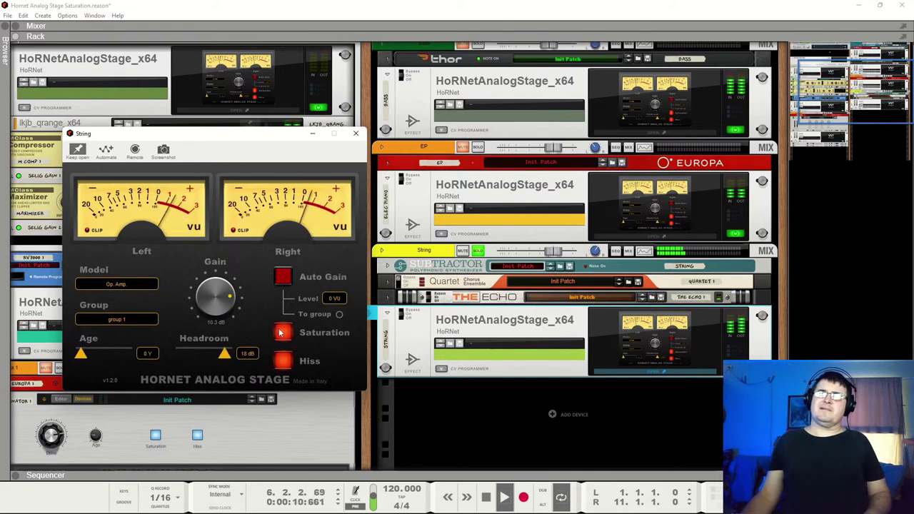
- Switch the String Model to Transistor, compare Saturation off and on at the same Gain, and stop playback
click(129, 283)
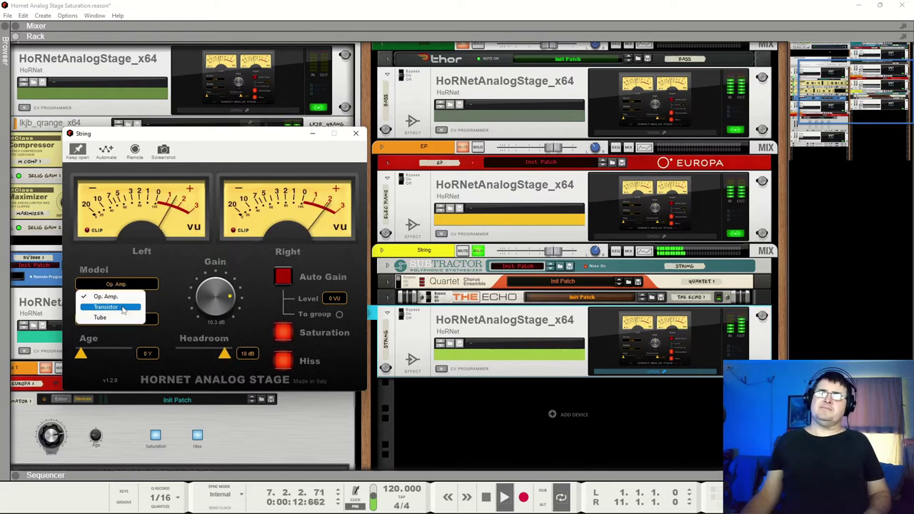
click(118, 305)
click(282, 334)
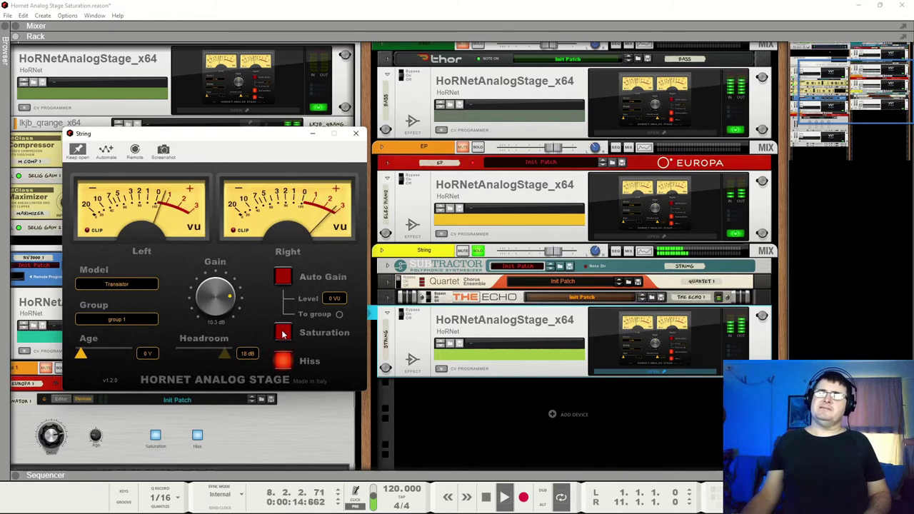
click(282, 333)
click(283, 333)
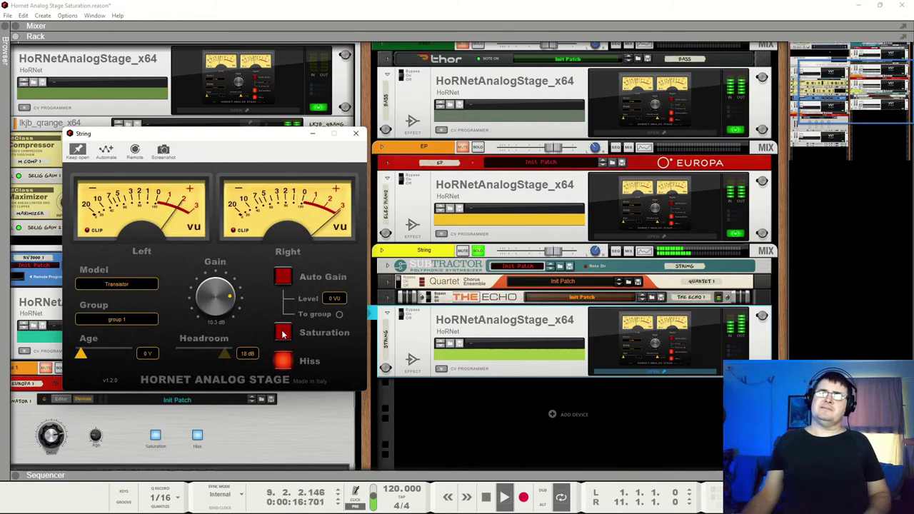
click(282, 334)
key(space)
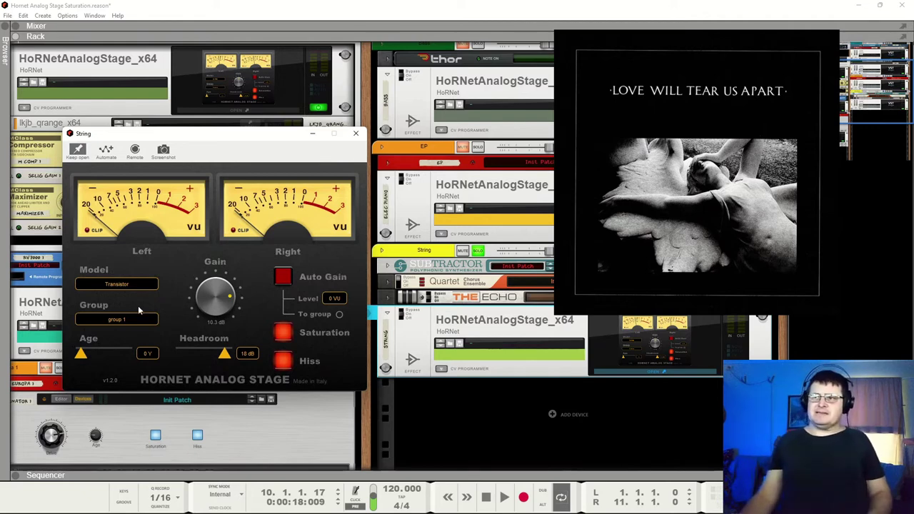
- Set the String Model to Tube and audition it during playback with Age kept at 0 Y
click(116, 285)
click(122, 320)
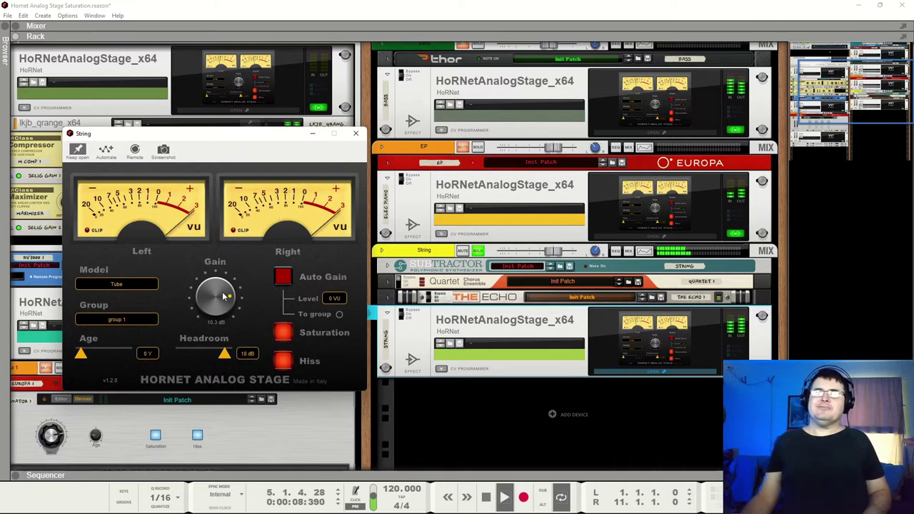
mouse_move(81, 354)
mouse_down()
mouse_move(150, 366)
mouse_move(80, 357)
mouse_up()
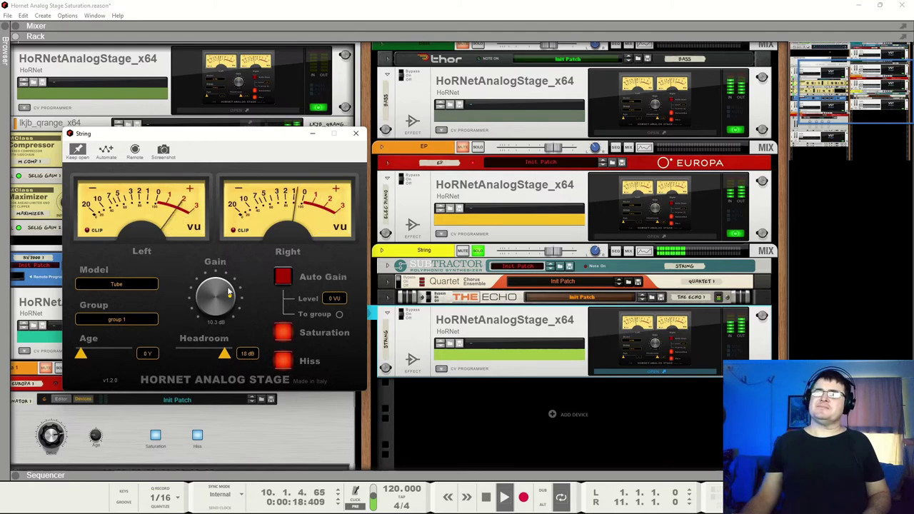
- Set the String Gain to about 2.2 dB and unsolo the String channel to hear it in the mix
scroll(221, 296, down, 8)
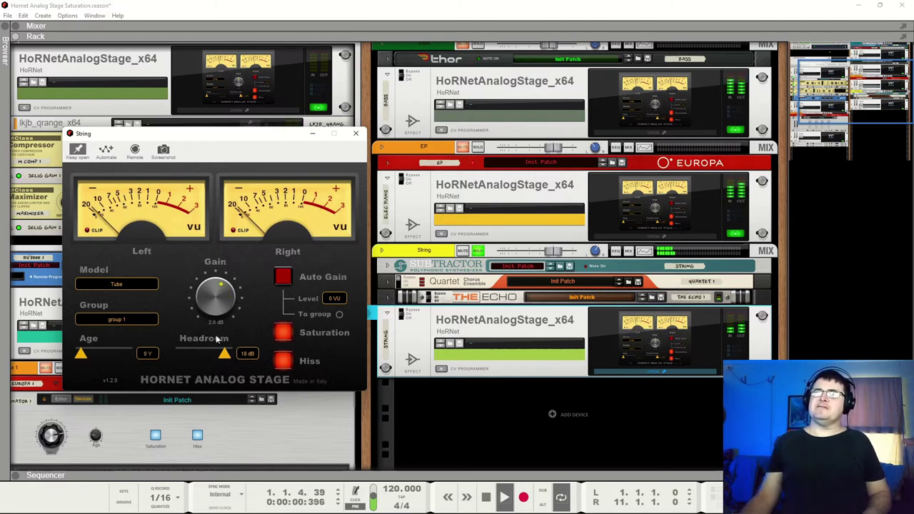
scroll(222, 297, down, 2)
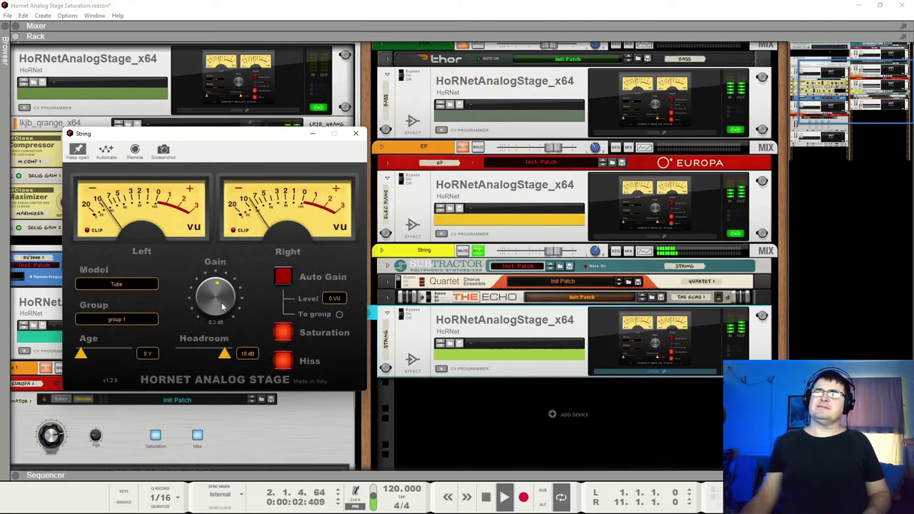
scroll(225, 299, up, 2)
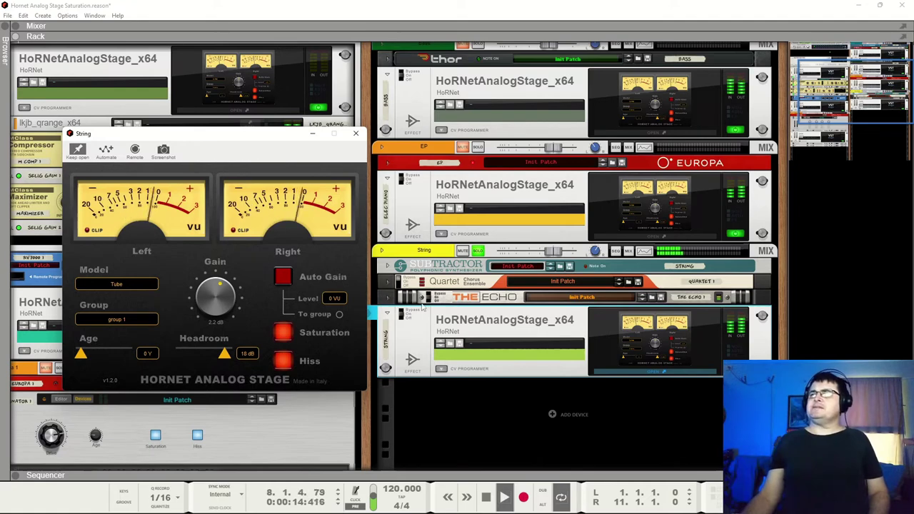
click(478, 250)
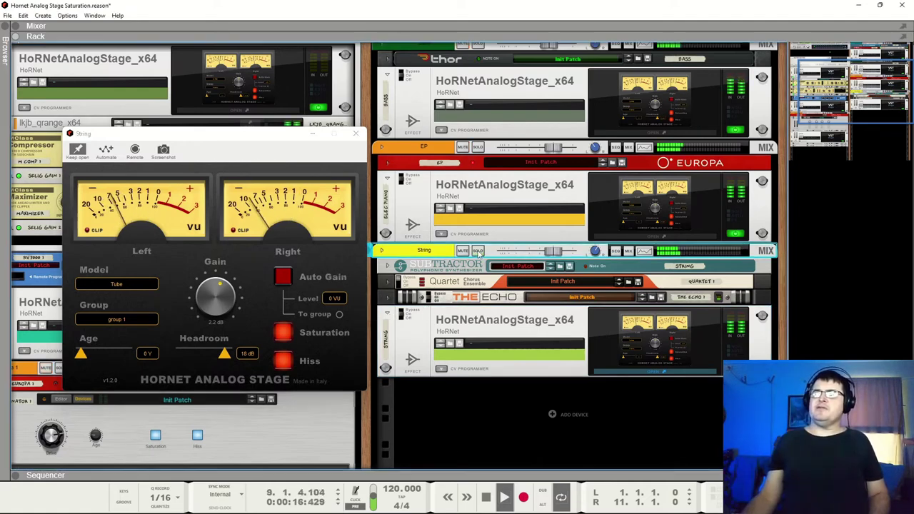